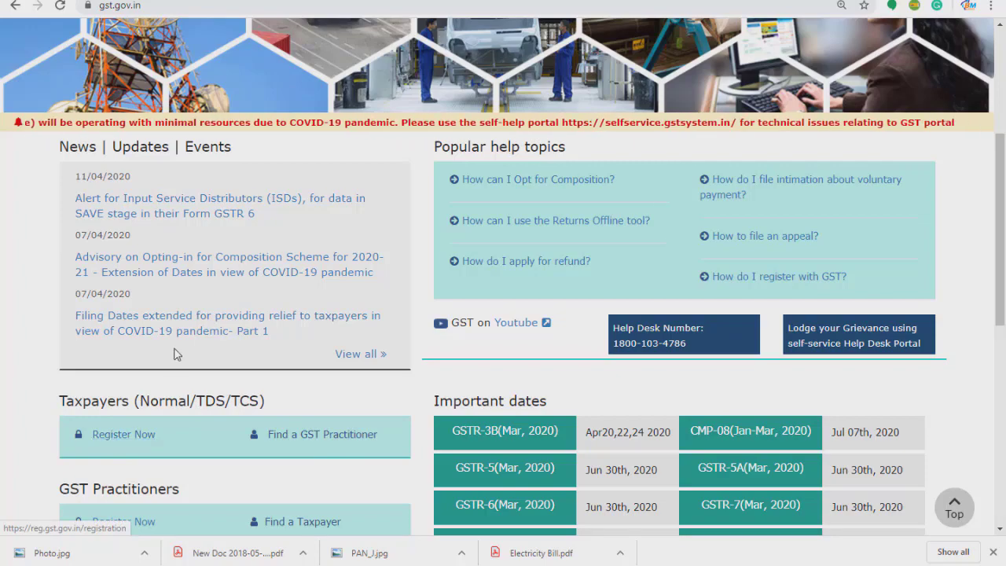
Open the New Registration form via Register Now, briefly trying the TRN option first.
{"action": "scroll", "coordinate": [167, 307], "scroll_direction": "up", "scroll_amount": 3}
{"action": "scroll", "coordinate": [166, 311], "scroll_direction": "down", "scroll_amount": 2}
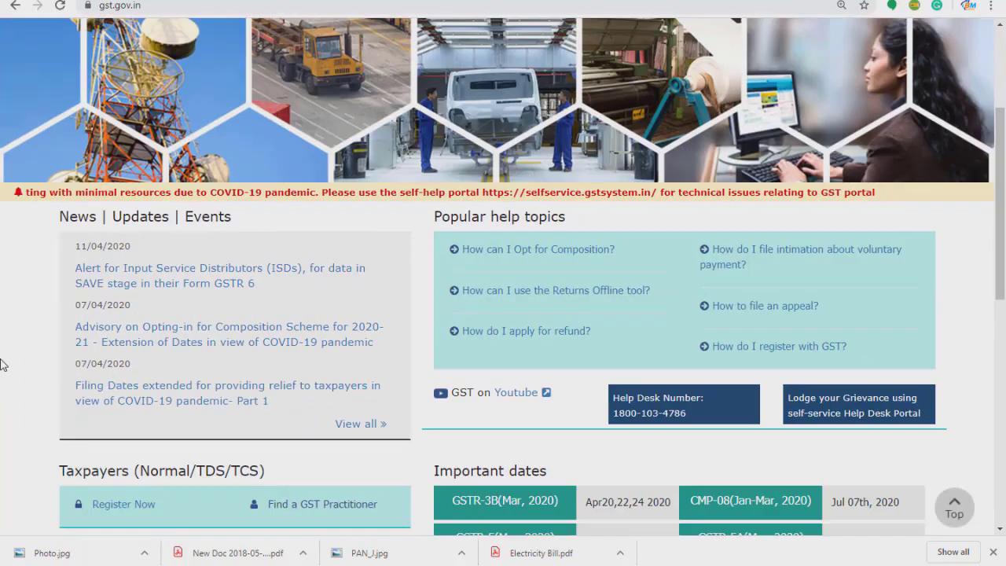
{"action": "left_click", "coordinate": [120, 506]}
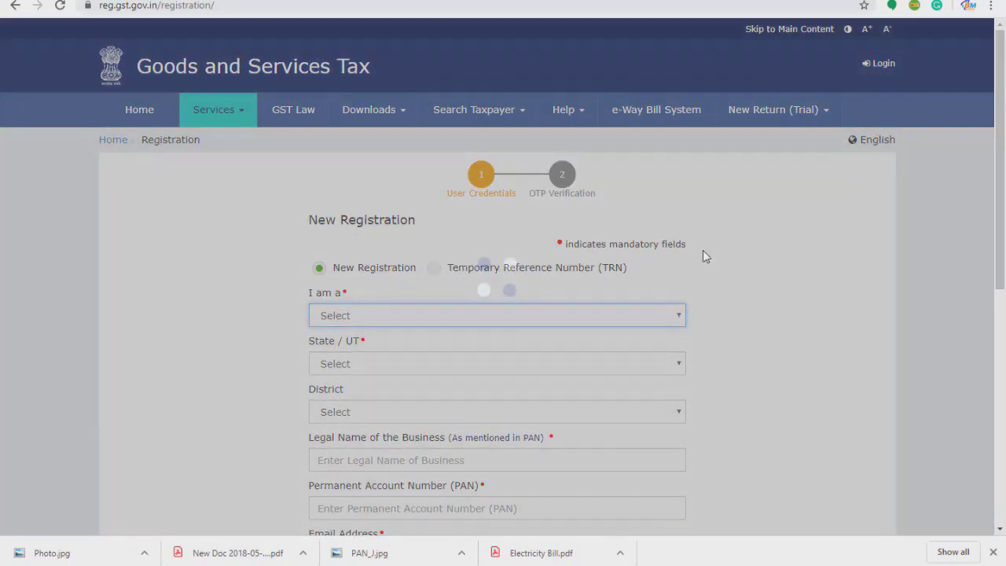
{"action": "scroll", "coordinate": [262, 287], "scroll_direction": "down", "scroll_amount": 1}
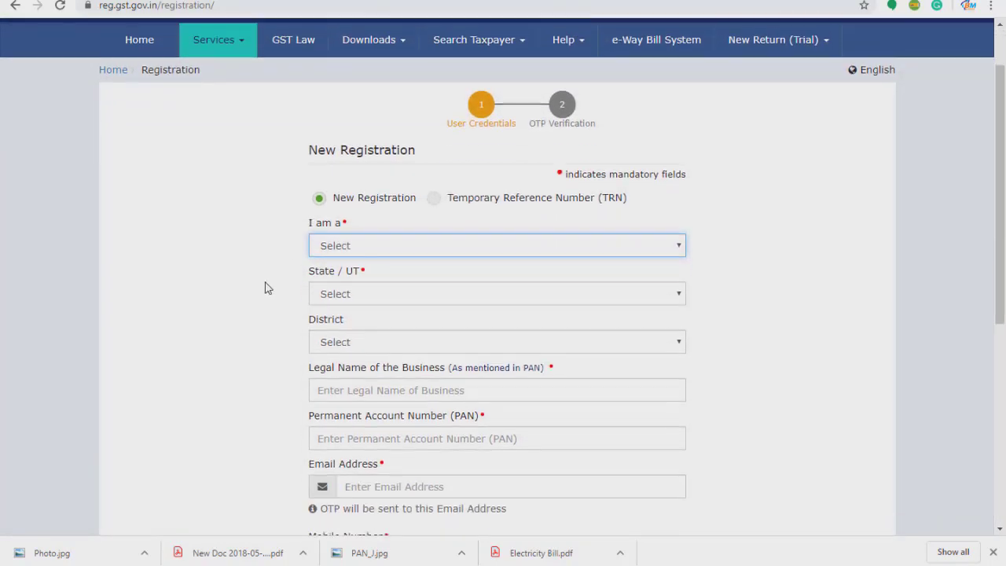
{"action": "left_click", "coordinate": [433, 202]}
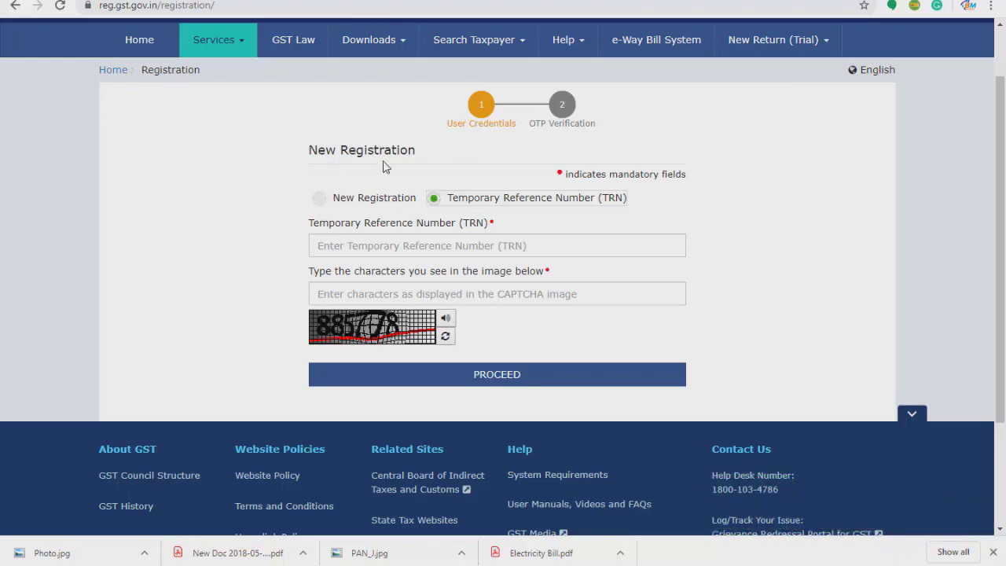
{"action": "left_click", "coordinate": [320, 198]}
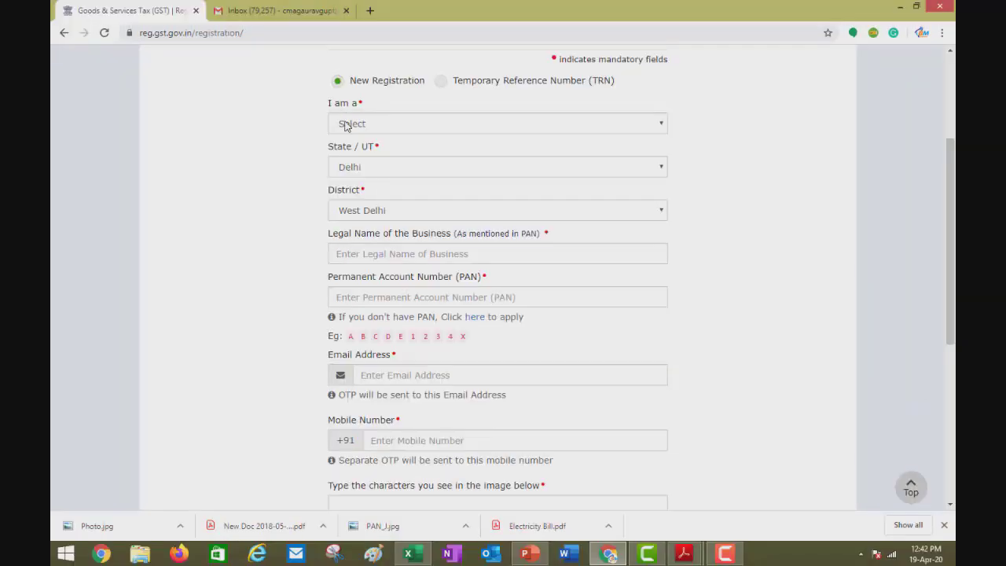
Choose Taxpayer as the applicant type, Delhi as State/UT and West Delhi as District.
{"action": "left_click", "coordinate": [348, 127]}
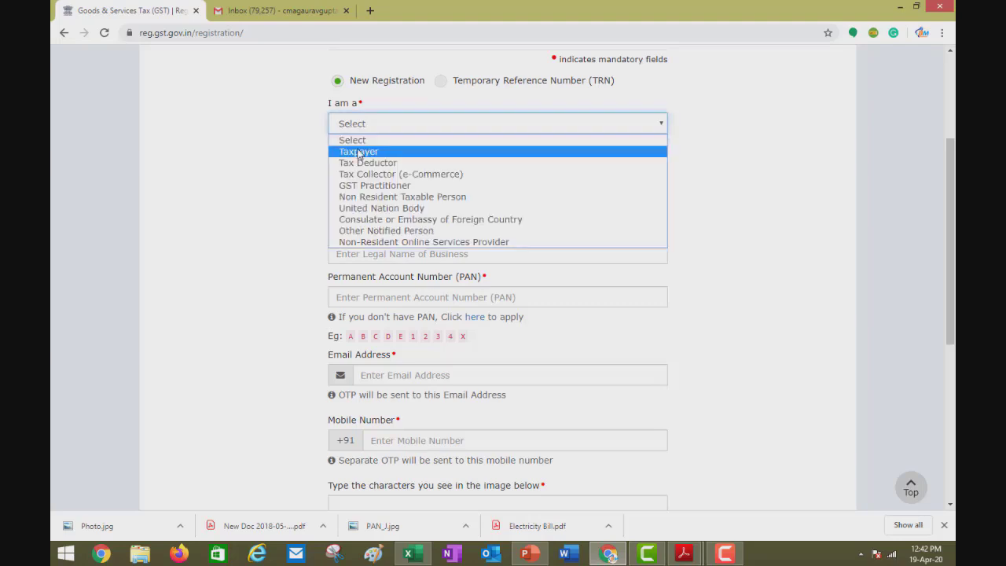
{"action": "left_click", "coordinate": [357, 153]}
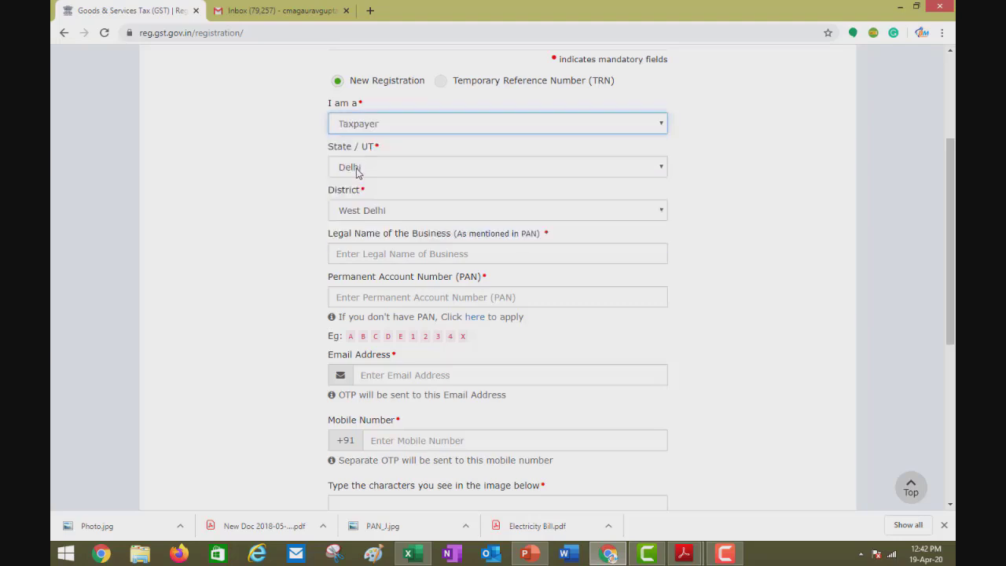
{"action": "left_click", "coordinate": [368, 168]}
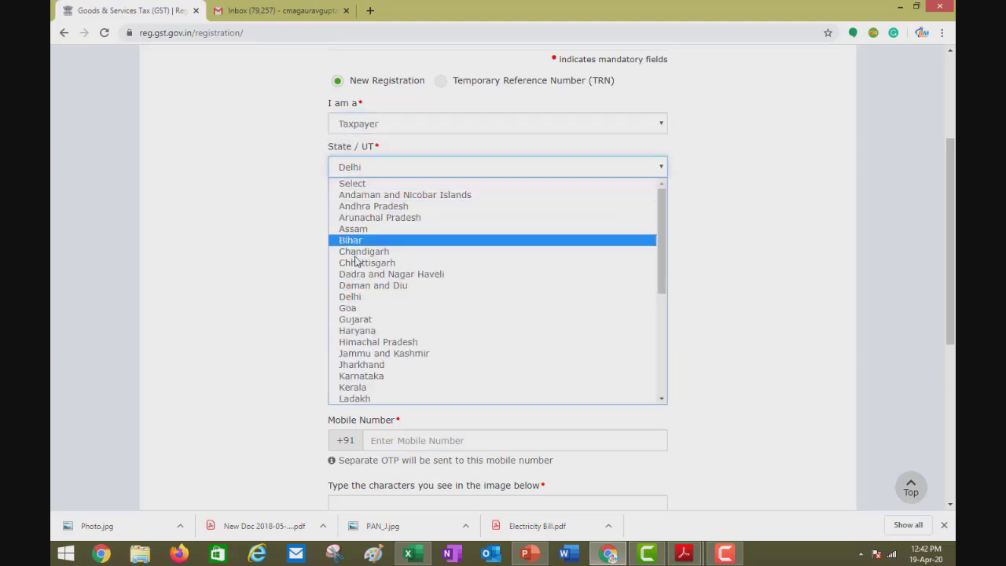
{"action": "left_click", "coordinate": [355, 301]}
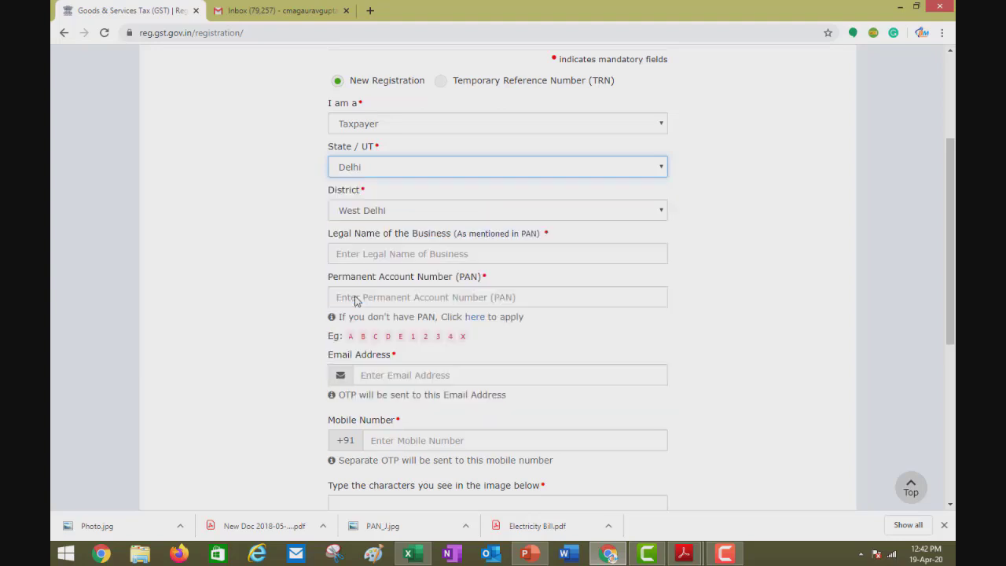
{"action": "left_click", "coordinate": [372, 210]}
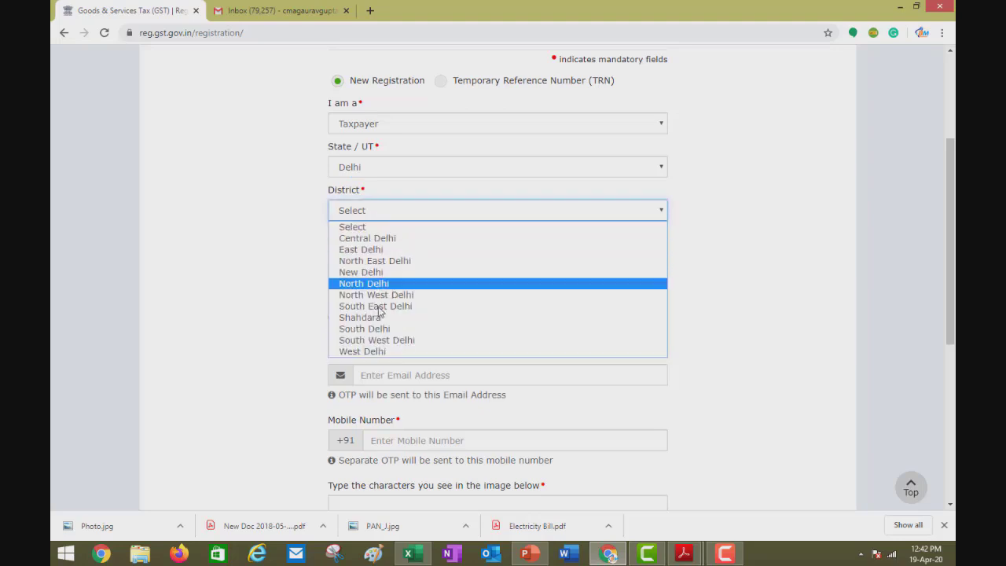
{"action": "left_click", "coordinate": [381, 351]}
{"action": "left_click", "coordinate": [373, 253]}
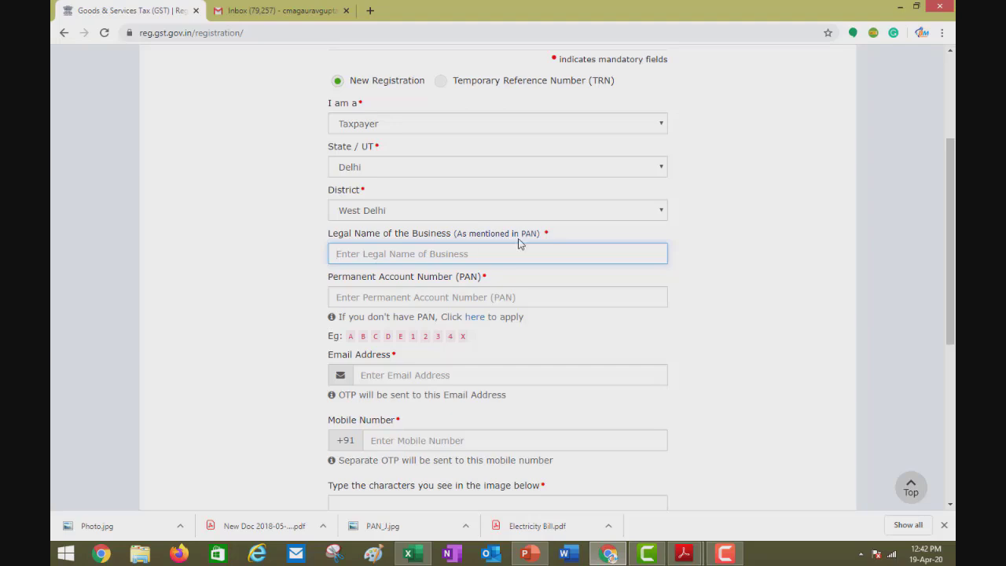
Enter the business's legal name and the applicant's PAN.
{"action": "type", "text": "pre"}
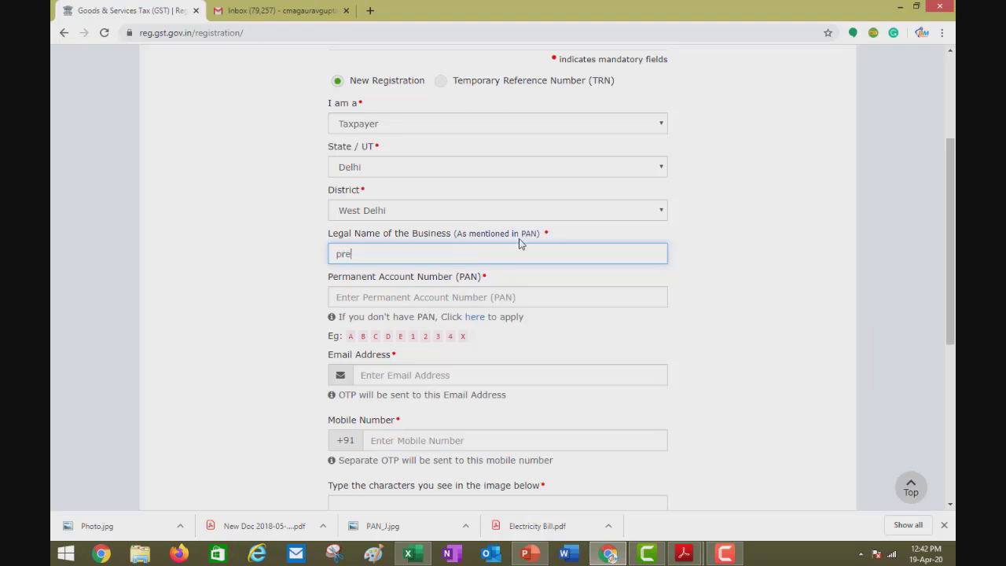
{"action": "type", "text": "r"}
{"action": "key", "text": "BackSpace"}
{"action": "key", "text": "BackSpace"}
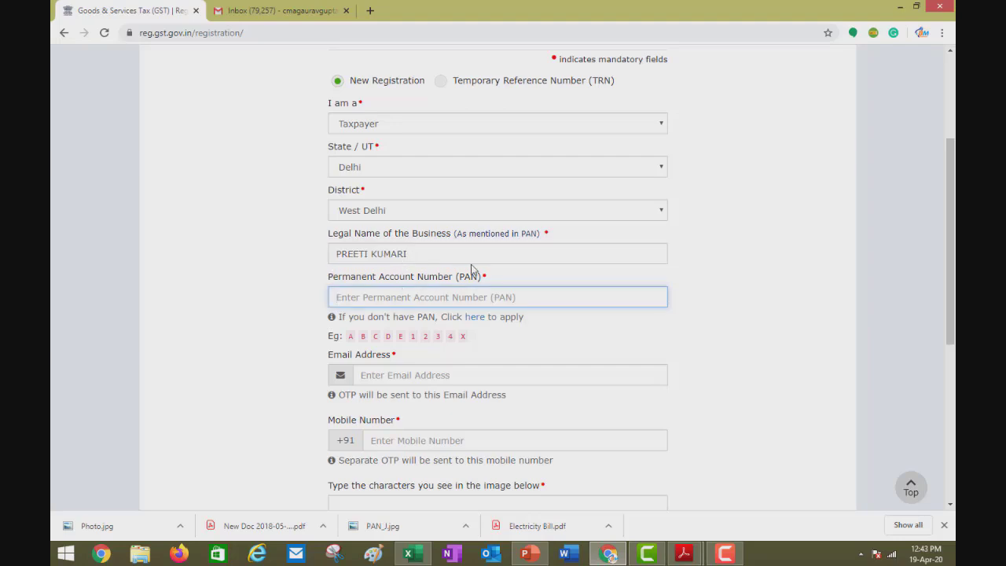
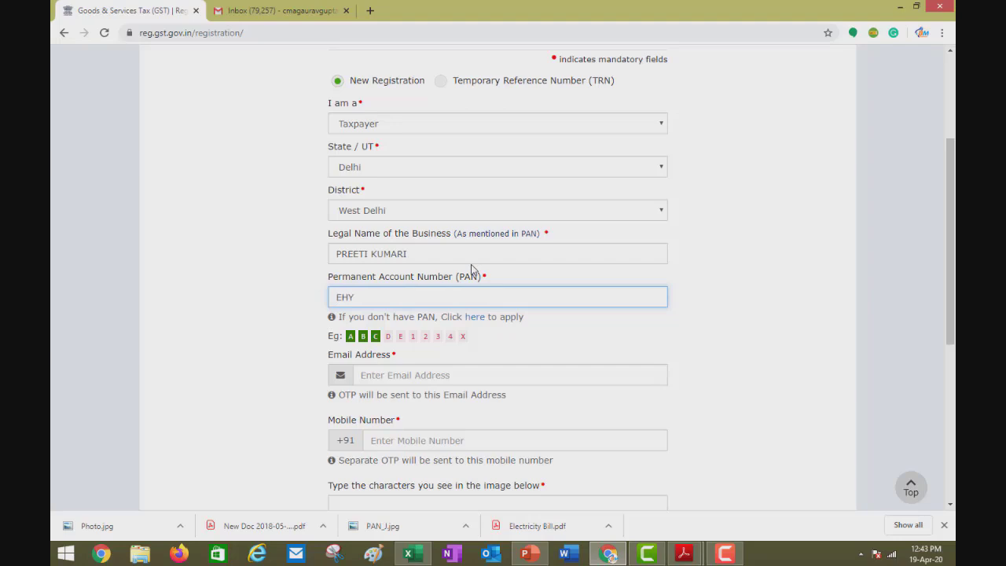
Fill the e-mail from saved autofill suggestions and replace the mobile number with the applicant's.
{"action": "key", "text": "Tab"}
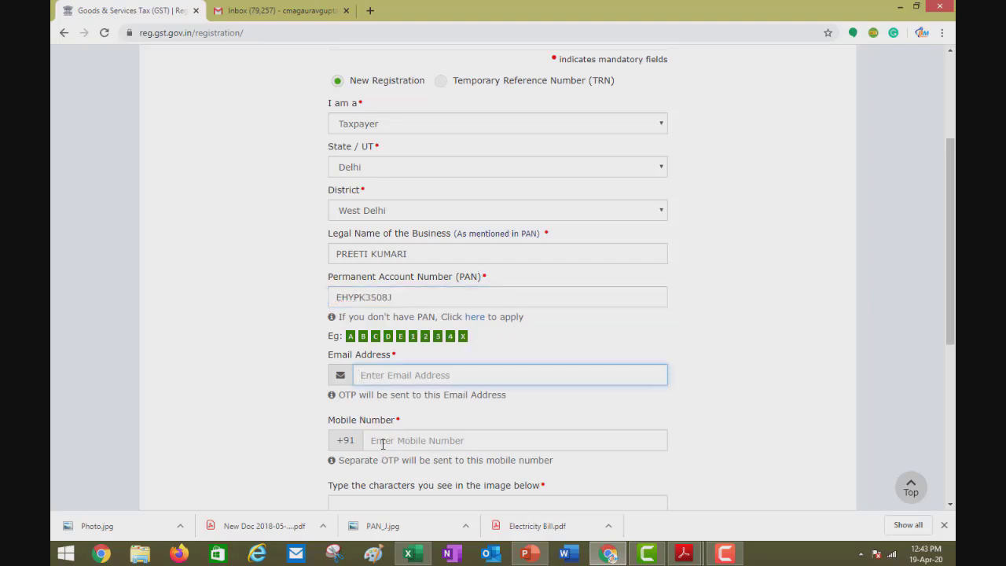
{"action": "left_click", "coordinate": [416, 419]}
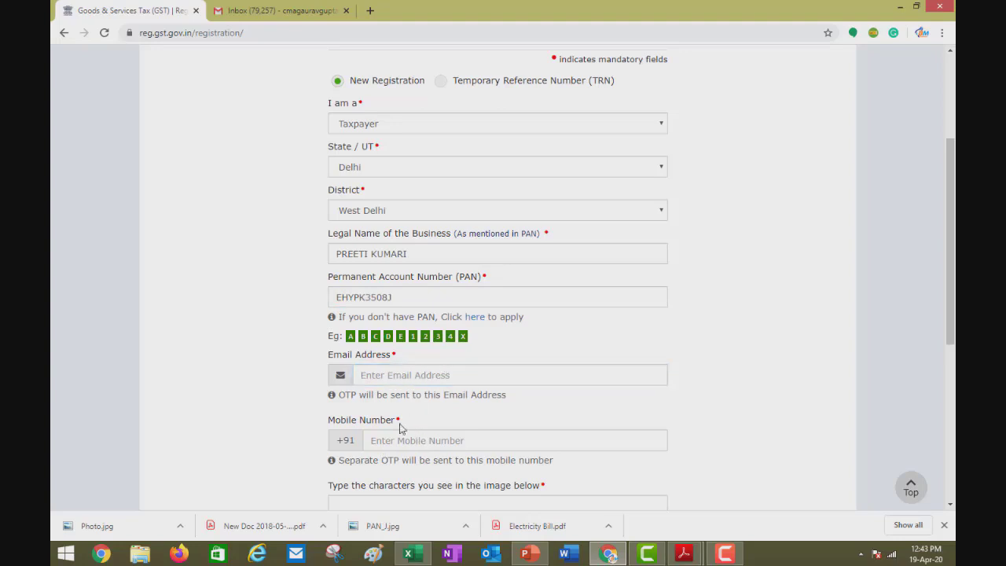
{"action": "left_click", "coordinate": [402, 369]}
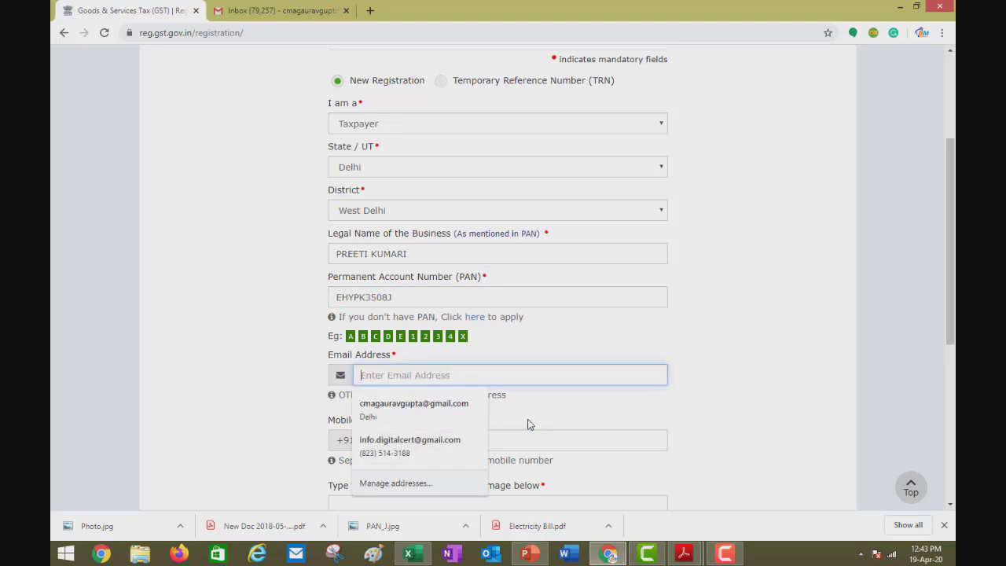
{"action": "left_click", "coordinate": [513, 454]}
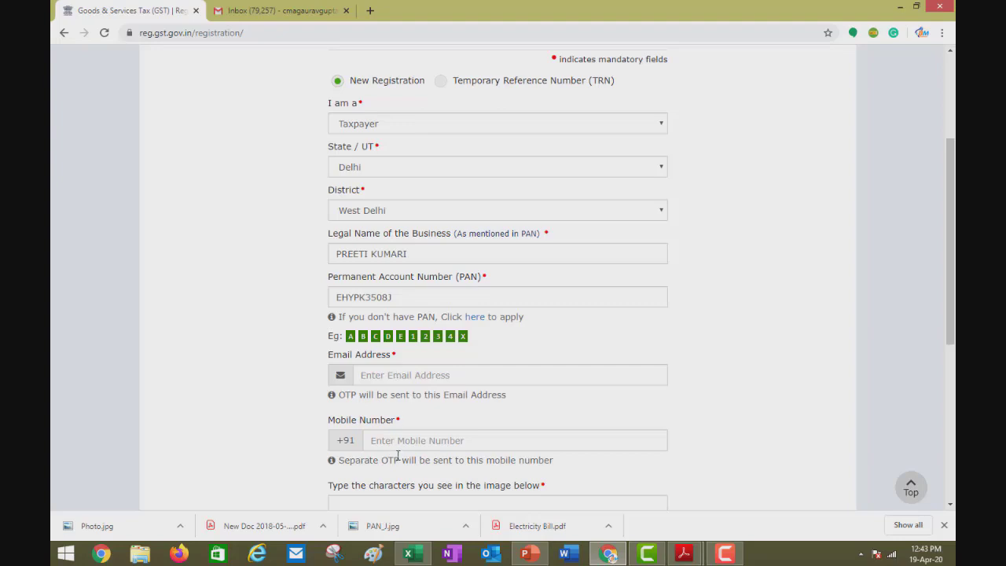
{"action": "left_click", "coordinate": [398, 375]}
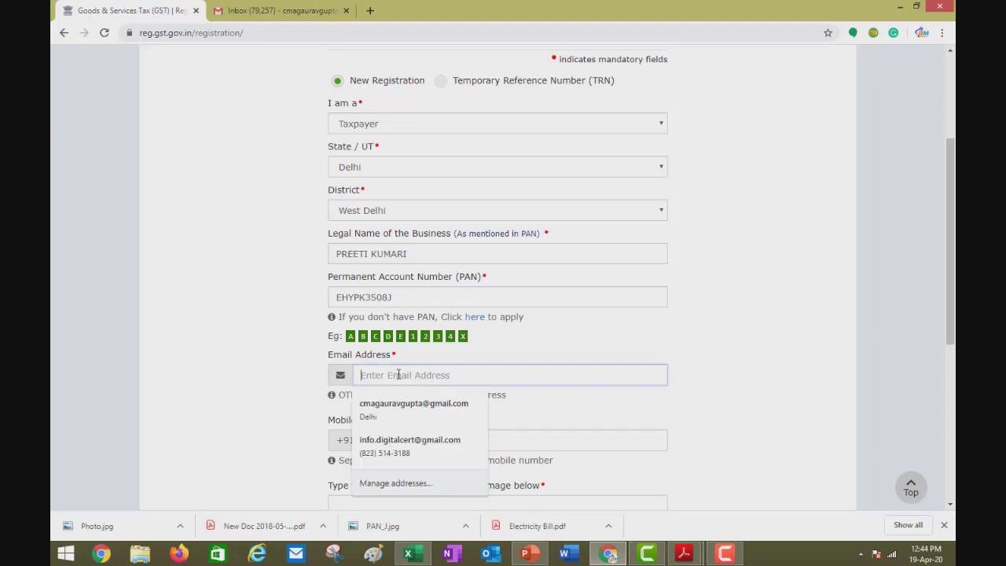
{"action": "left_click", "coordinate": [464, 405]}
{"action": "double_click", "coordinate": [476, 440]}
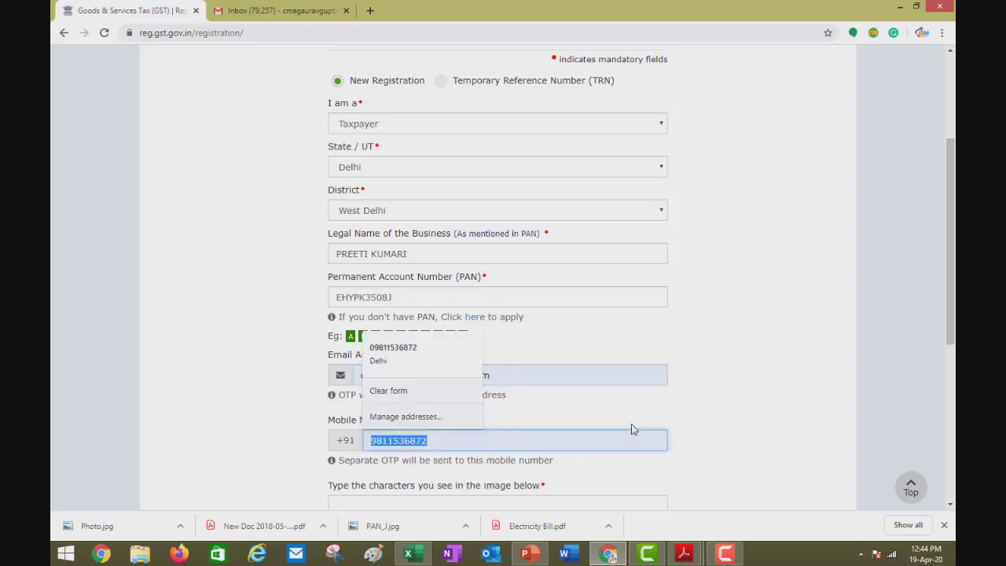
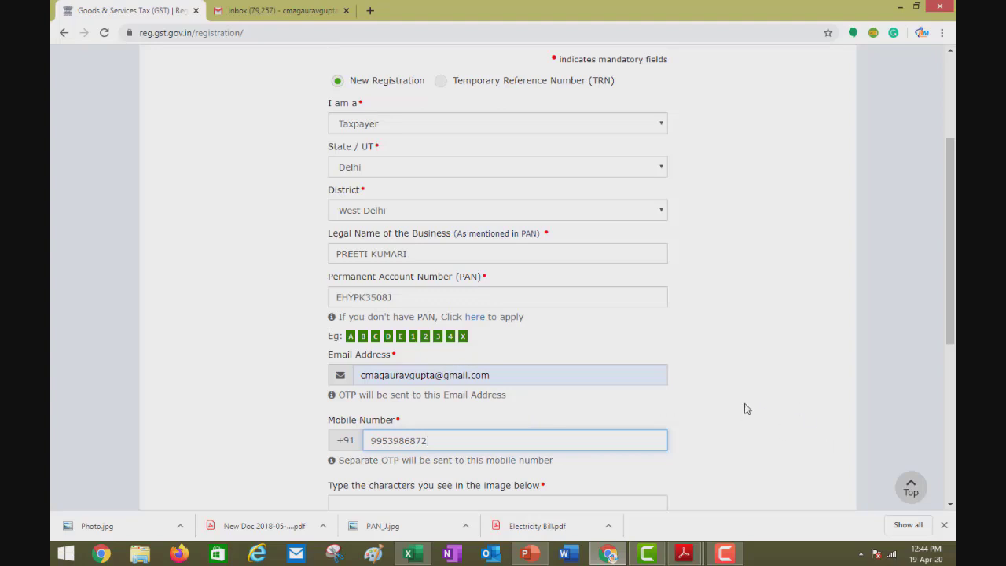
Enter the CAPTCHA characters and submit the form for OTP verification.
{"action": "scroll", "coordinate": [745, 409], "scroll_direction": "down", "scroll_amount": 2}
{"action": "left_click", "coordinate": [427, 380]}
{"action": "type", "text": "801"}
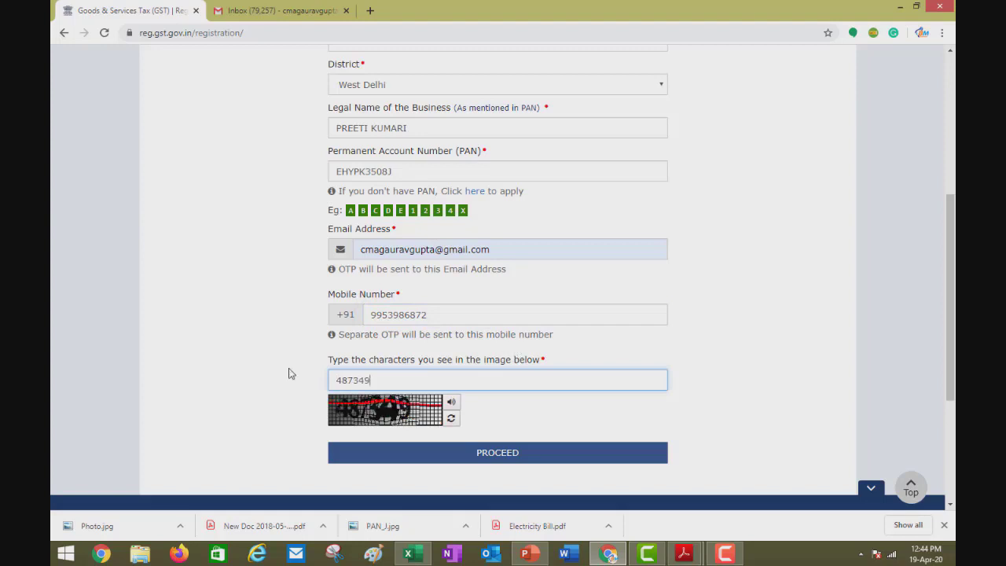
{"action": "left_click", "coordinate": [493, 461]}
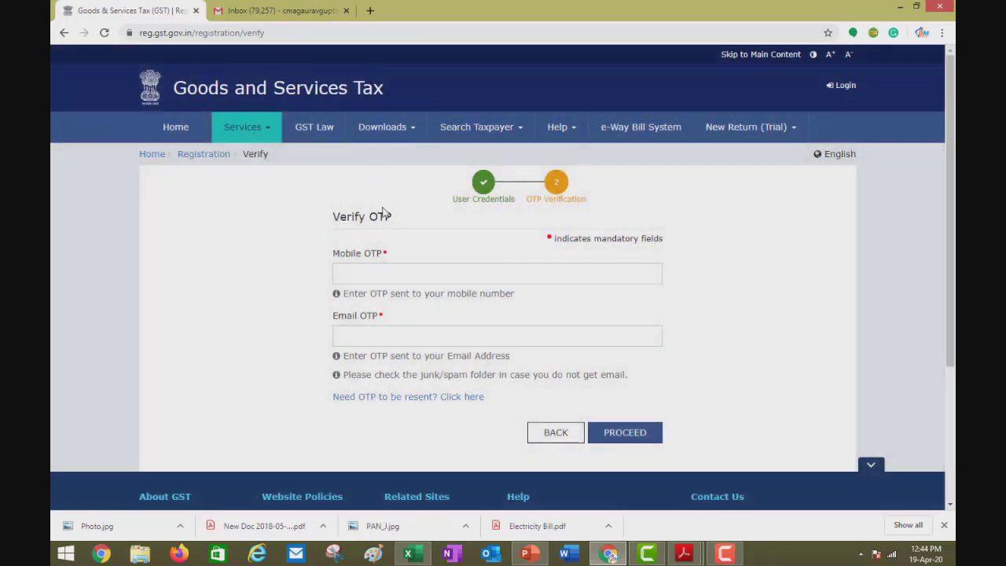
Verify the mobile and e-mail OTPs to complete Part A and select the issued TRN.
{"action": "left_click", "coordinate": [389, 271]}
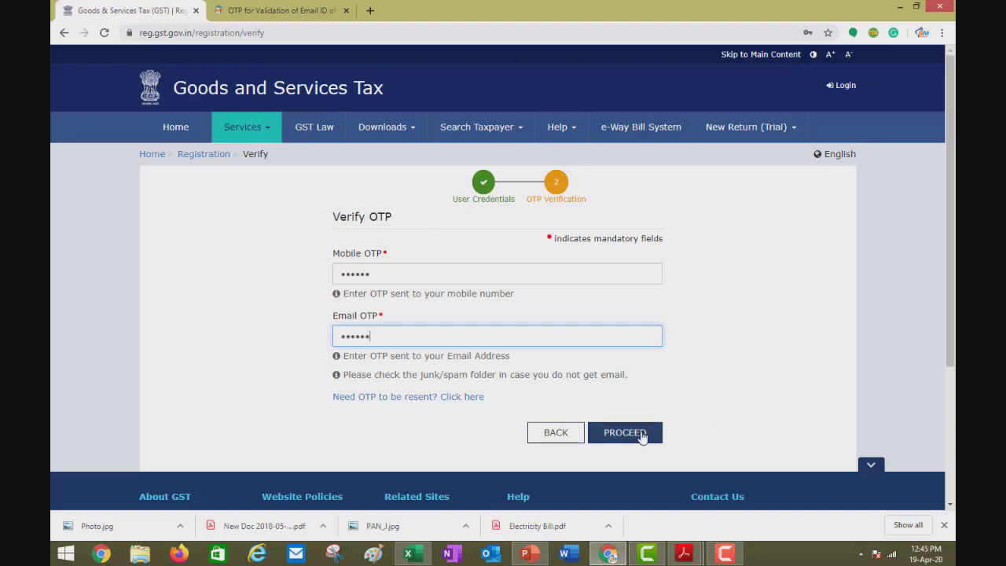
{"action": "left_click", "coordinate": [641, 433]}
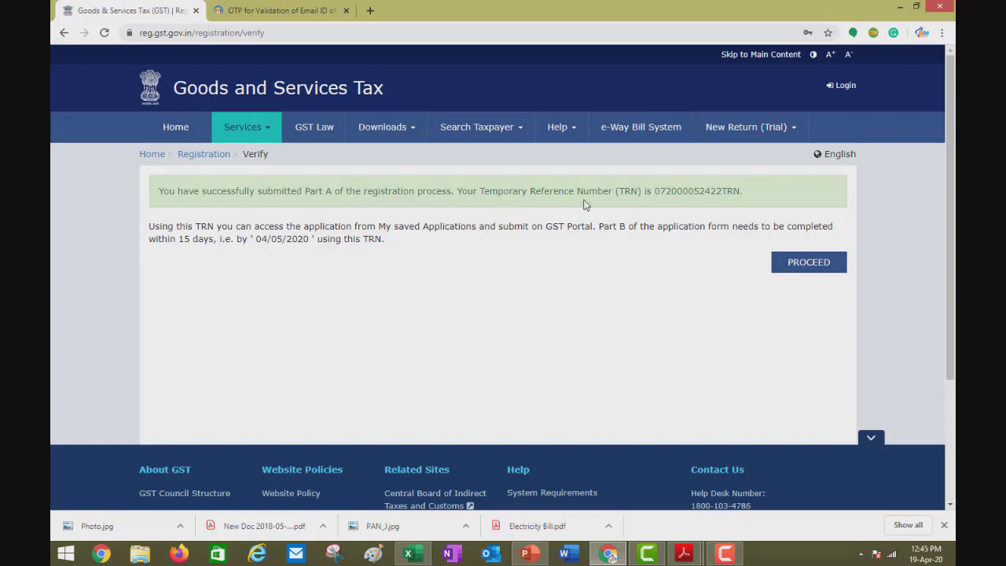
{"action": "left_click_drag", "start_coordinate": [657, 192], "coordinate": [741, 194]}
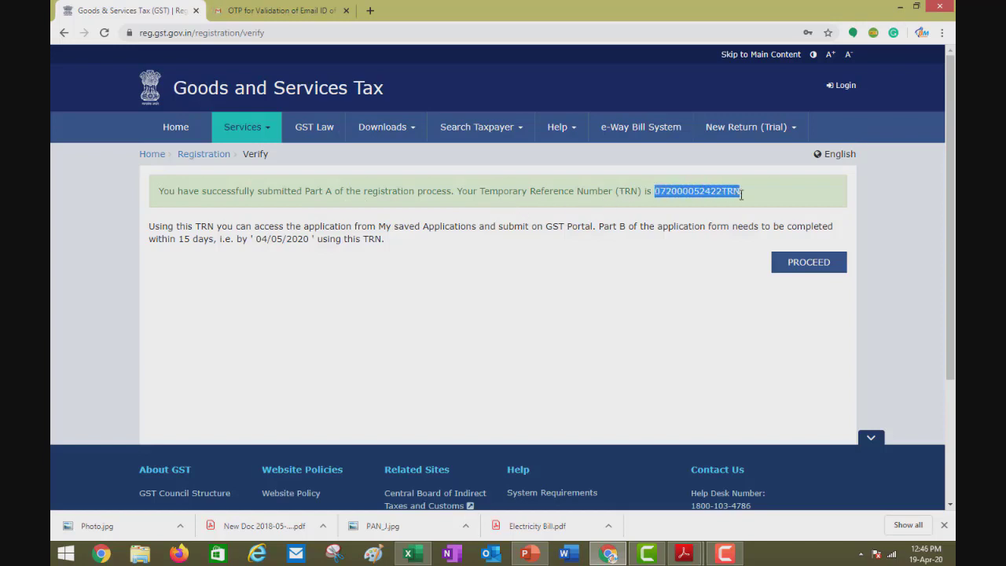
{"action": "left_click", "coordinate": [700, 275]}
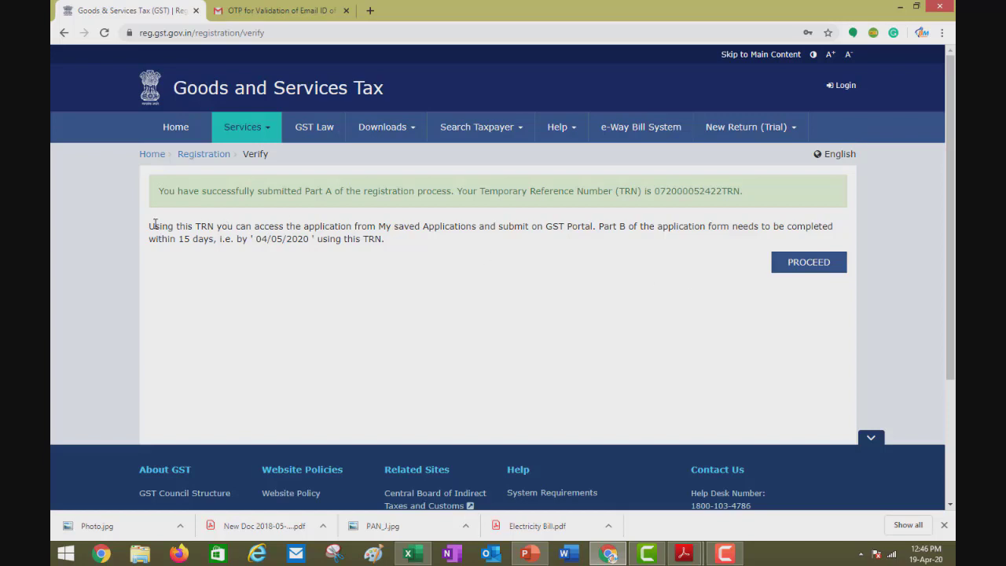
Select the Temporary Reference Number again and go to the Gmail inbox.
{"action": "left_click_drag", "start_coordinate": [152, 226], "coordinate": [199, 226]}
{"action": "left_click", "coordinate": [248, 273]}
{"action": "left_click_drag", "start_coordinate": [654, 191], "coordinate": [738, 190]}
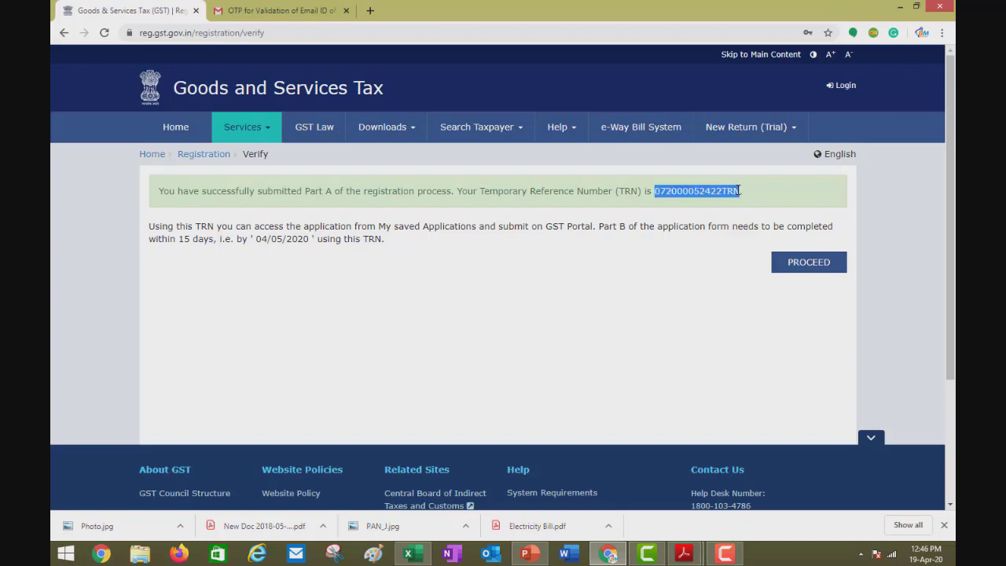
{"action": "left_click", "coordinate": [276, 13]}
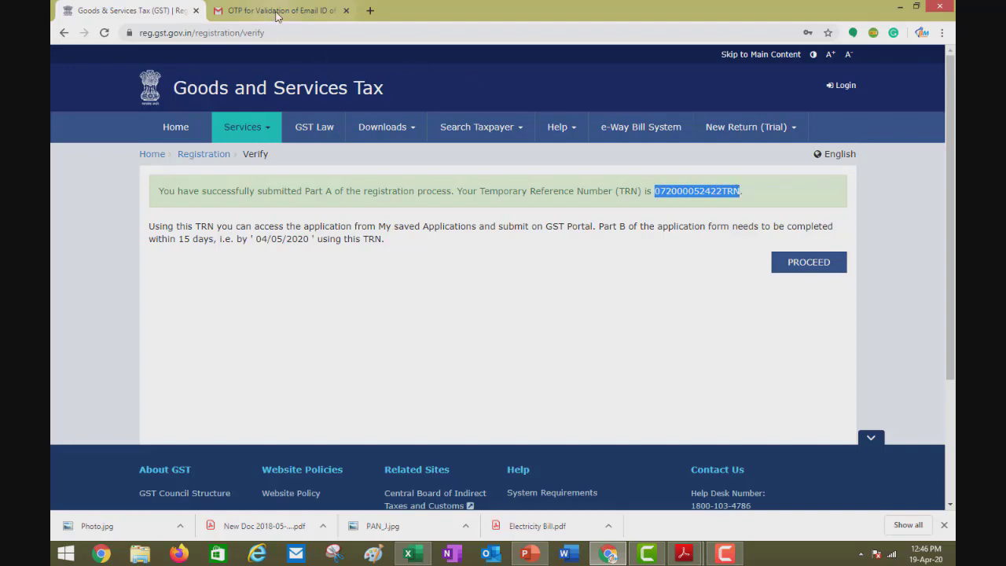
{"action": "left_click", "coordinate": [93, 149]}
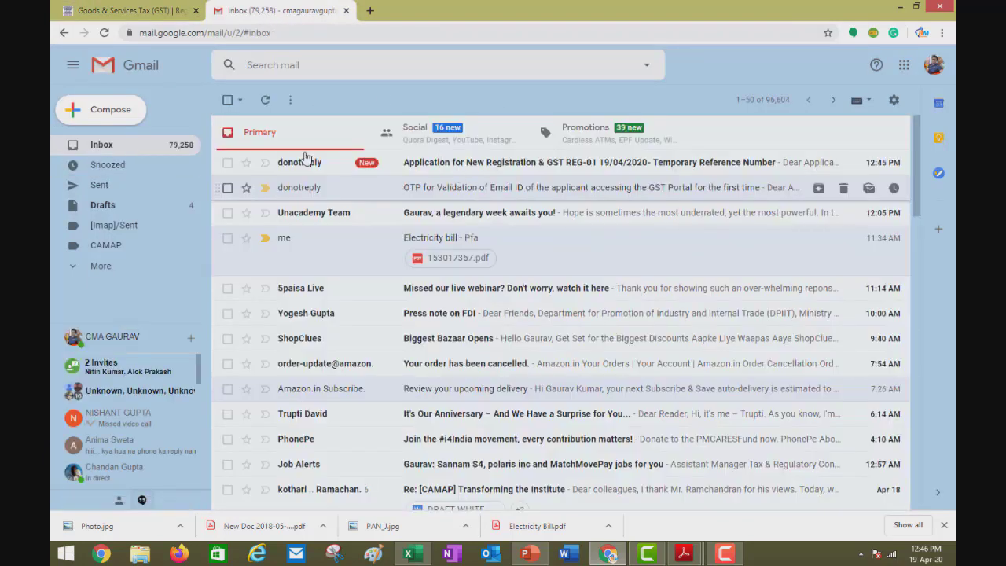
Open the newest GST registration e-mail, copy its TRN, and return to the GST tab.
{"action": "left_click", "coordinate": [456, 169]}
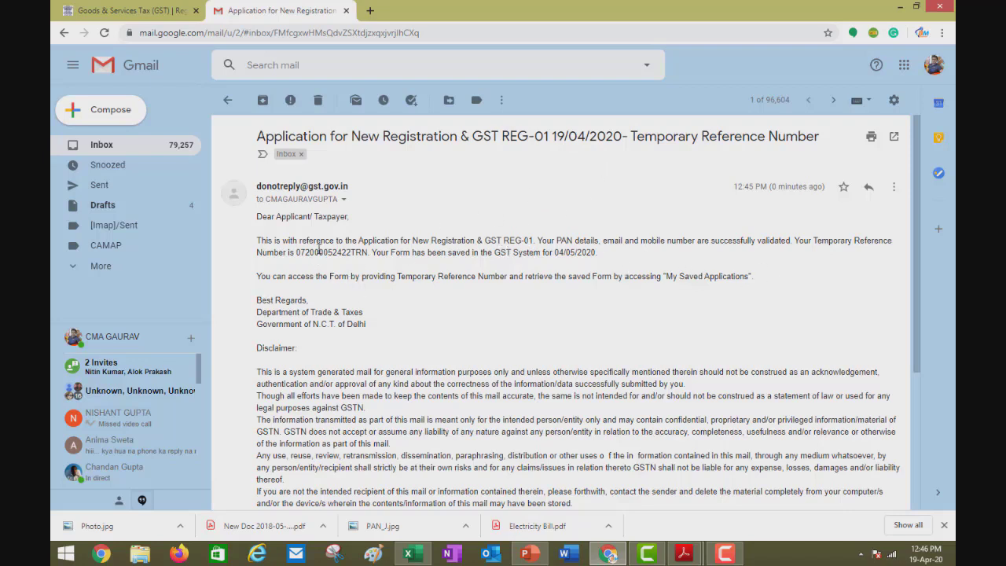
{"action": "left_click_drag", "start_coordinate": [297, 251], "coordinate": [363, 252]}
{"action": "key", "text": "ctrl+c"}
{"action": "left_click", "coordinate": [379, 275]}
{"action": "left_click", "coordinate": [149, 13]}
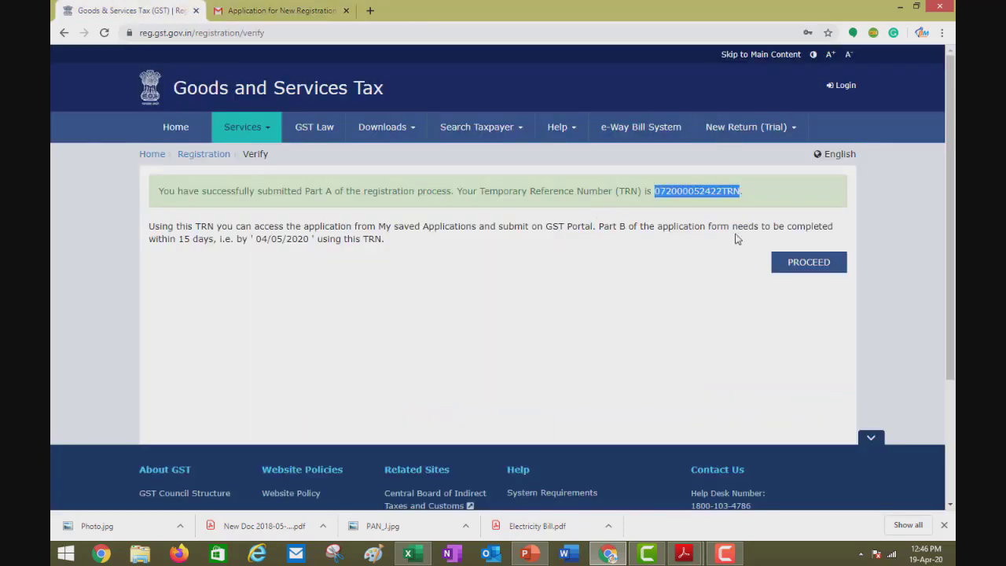
Log in with the pasted TRN and the CAPTCHA to request a verification OTP.
{"action": "left_click", "coordinate": [801, 269]}
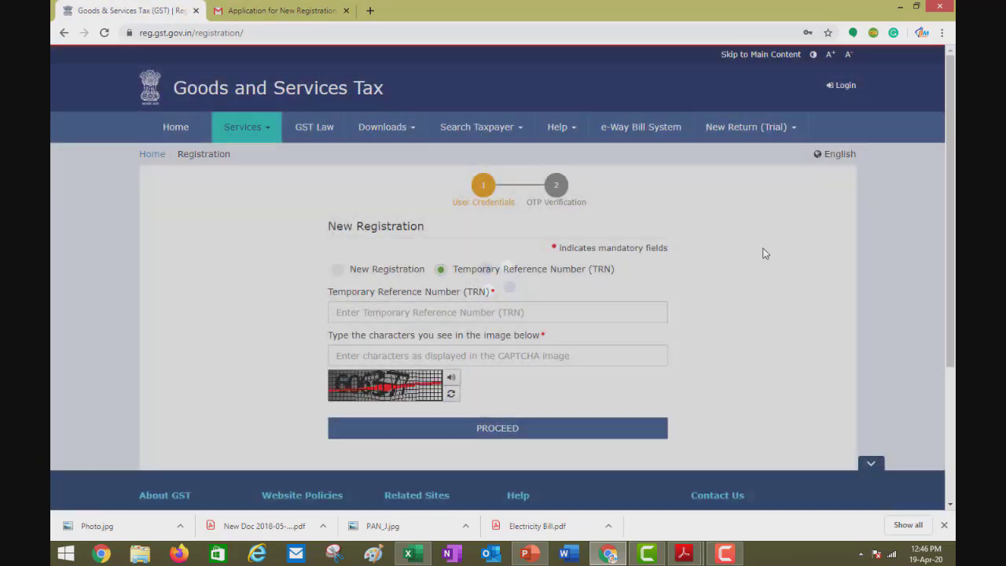
{"action": "scroll", "coordinate": [481, 164], "scroll_direction": "down", "scroll_amount": 3}
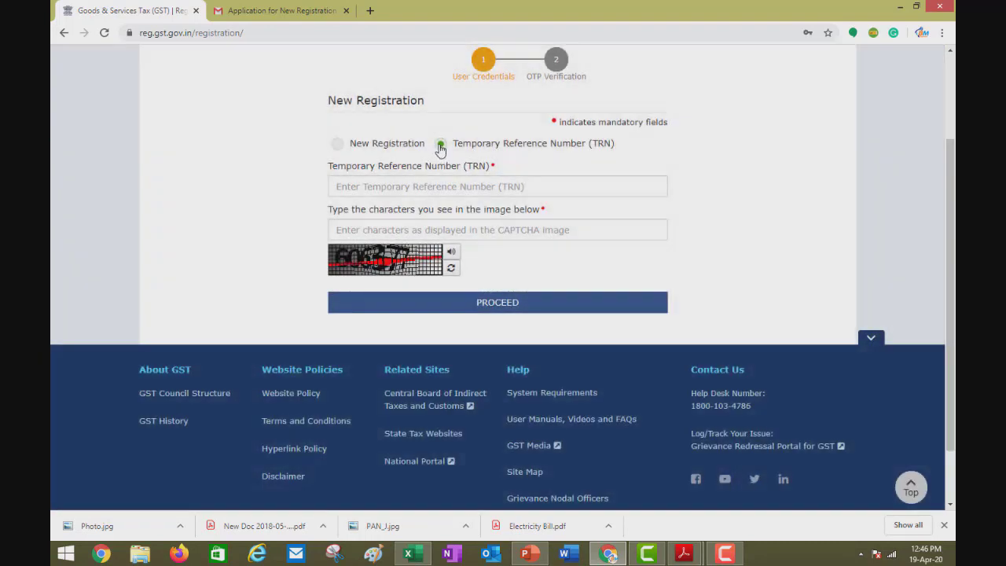
{"action": "left_click", "coordinate": [530, 187]}
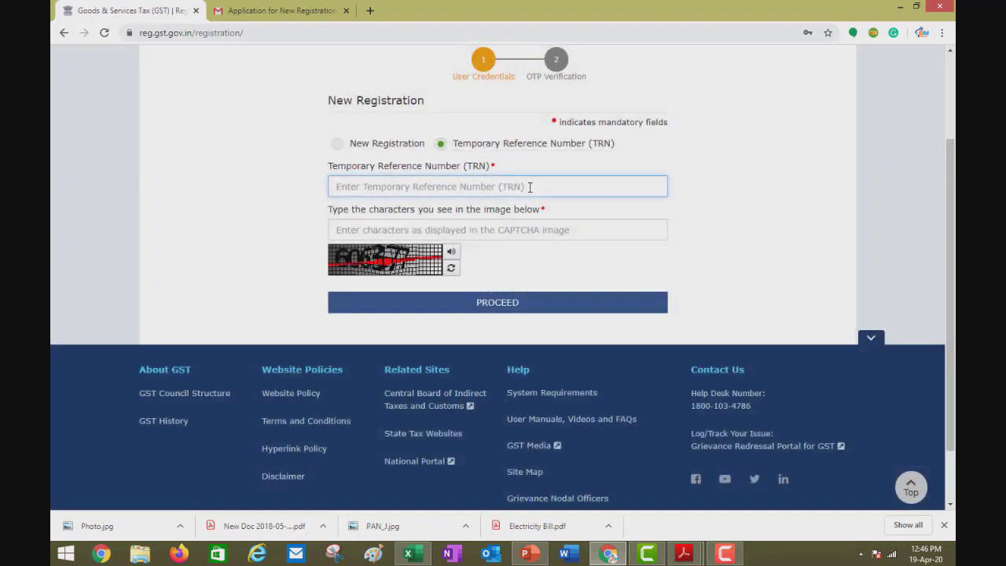
{"action": "key", "text": "ctrl+v"}
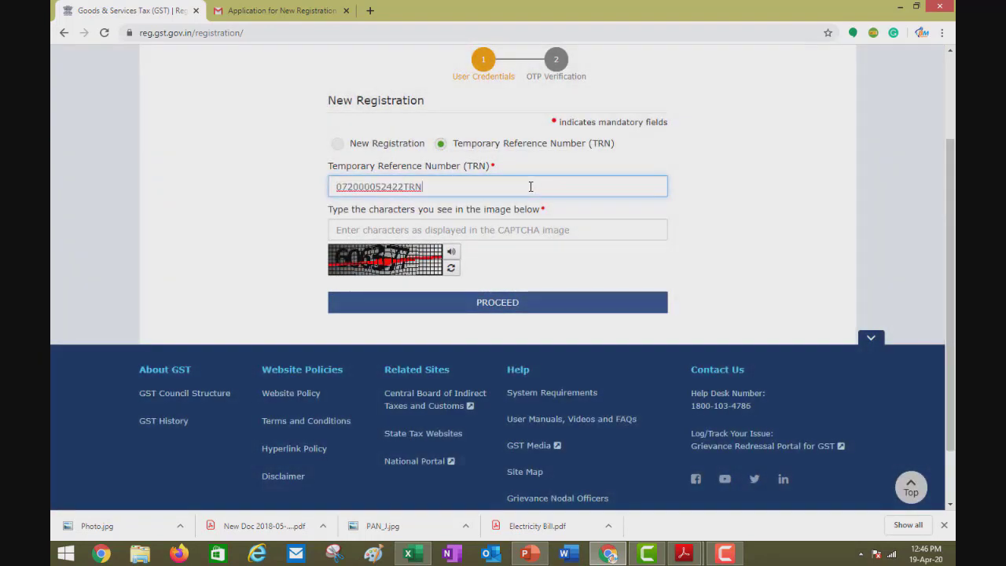
{"action": "left_click", "coordinate": [521, 231]}
{"action": "type", "text": "606377"}
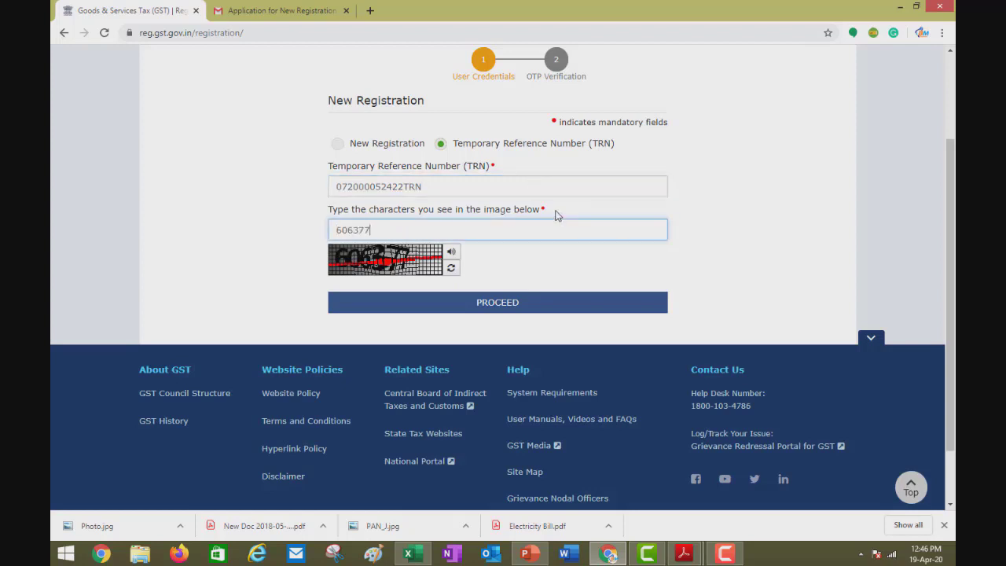
{"action": "left_click", "coordinate": [512, 303]}
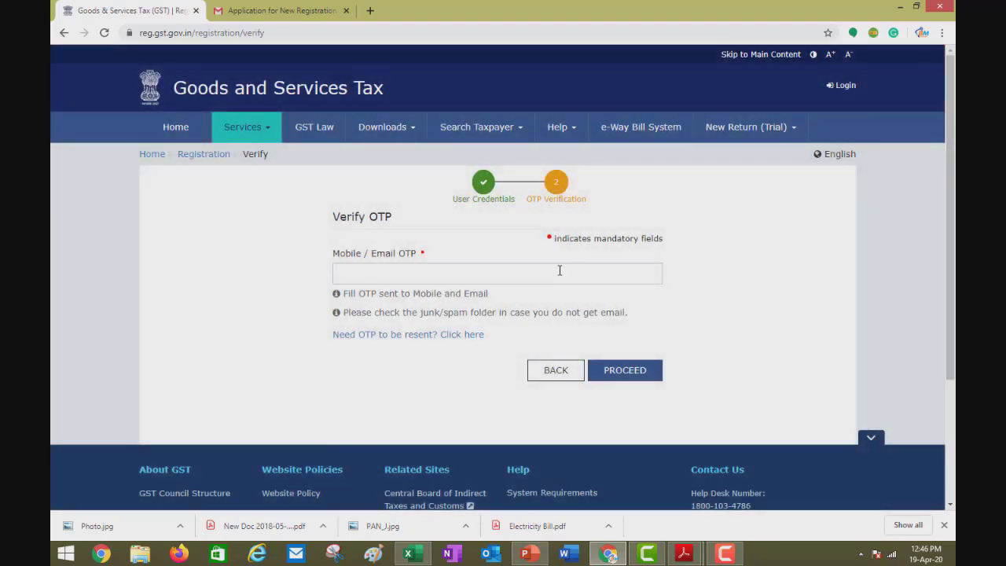
Enter the OTP from the Gmail validation e-mail and verify it to reach the dashboard.
{"action": "left_click", "coordinate": [560, 271]}
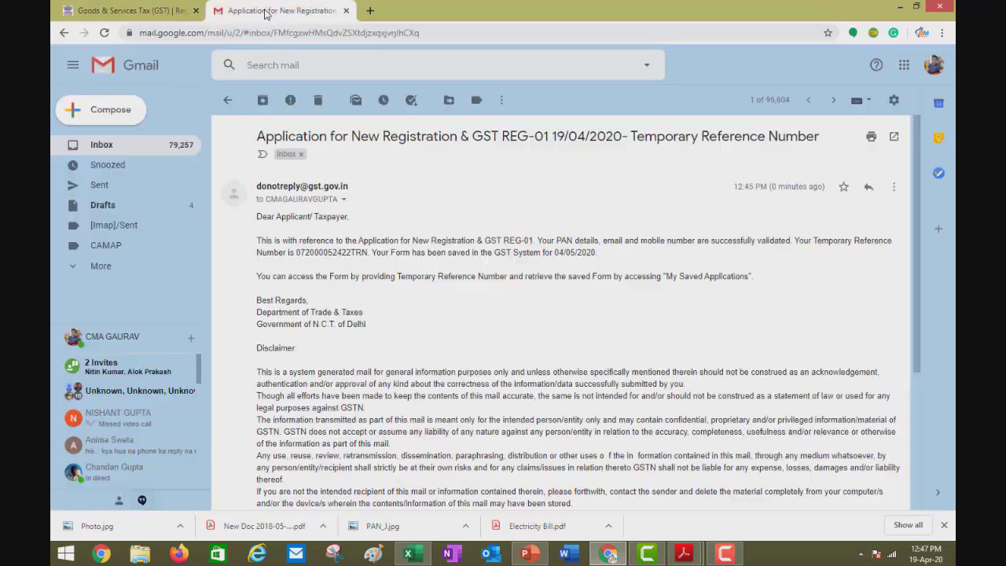
{"action": "left_click", "coordinate": [267, 11]}
{"action": "left_click", "coordinate": [223, 103]}
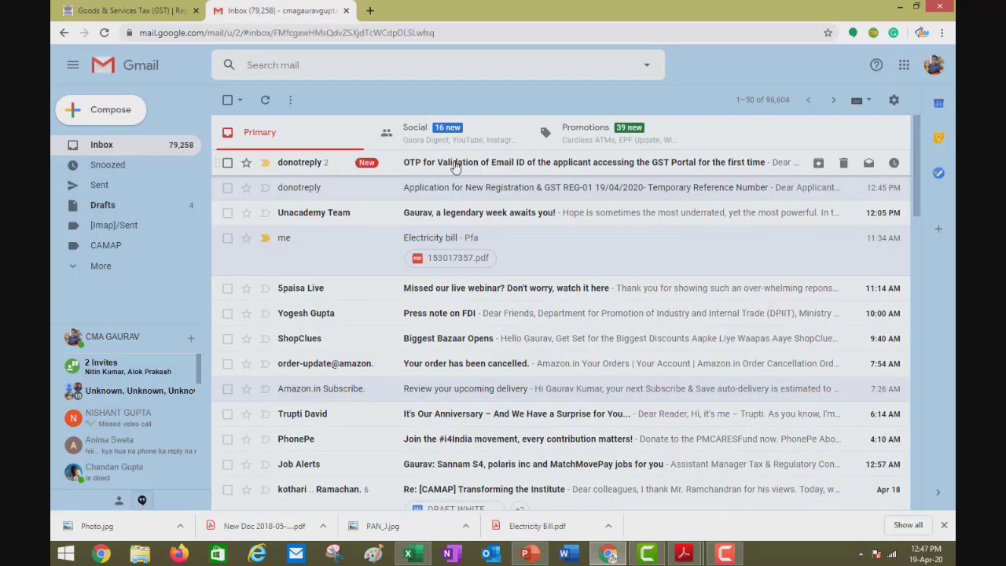
{"action": "left_click", "coordinate": [451, 165]}
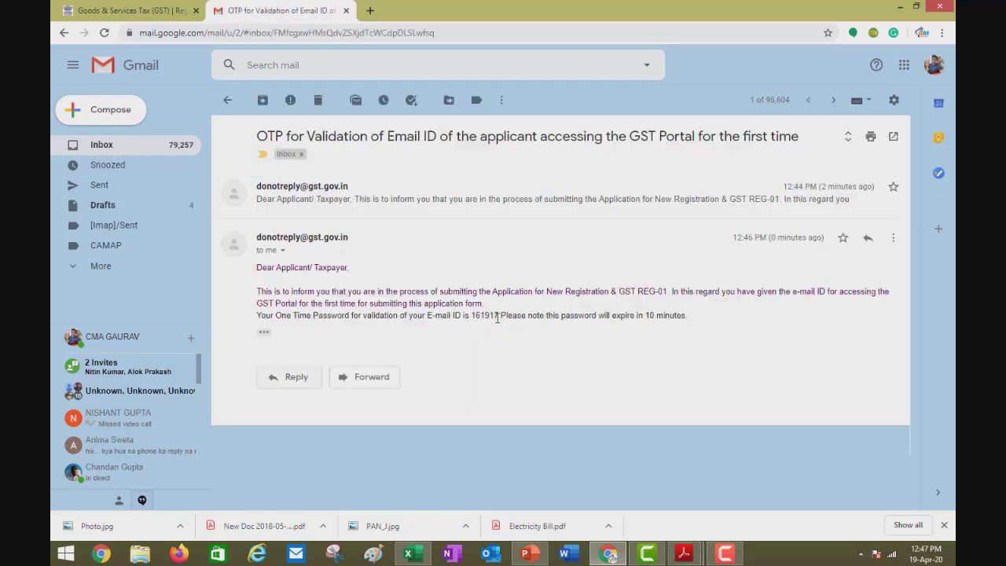
{"action": "left_click", "coordinate": [132, 10]}
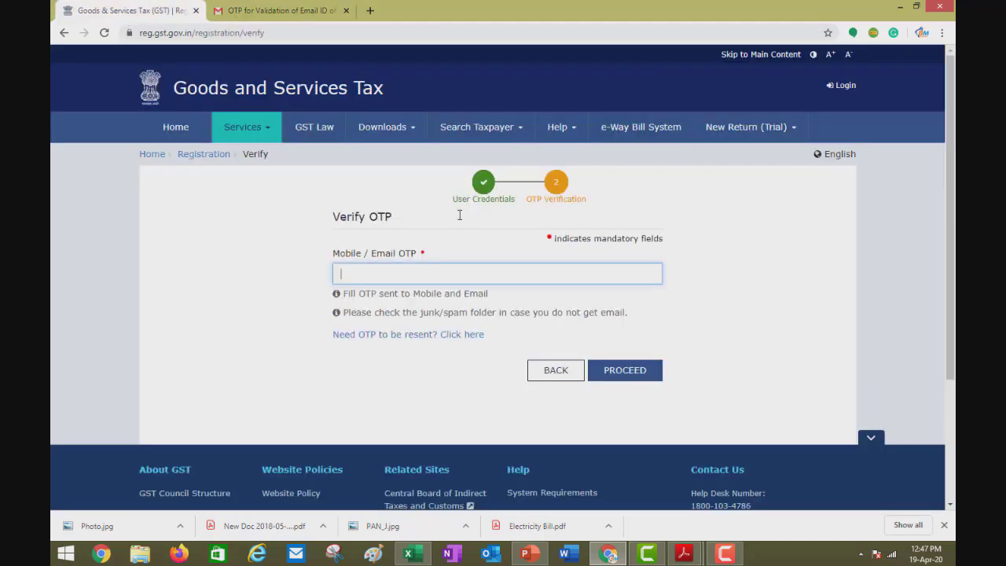
{"action": "type", "text": "16"}
{"action": "left_click", "coordinate": [621, 372]}
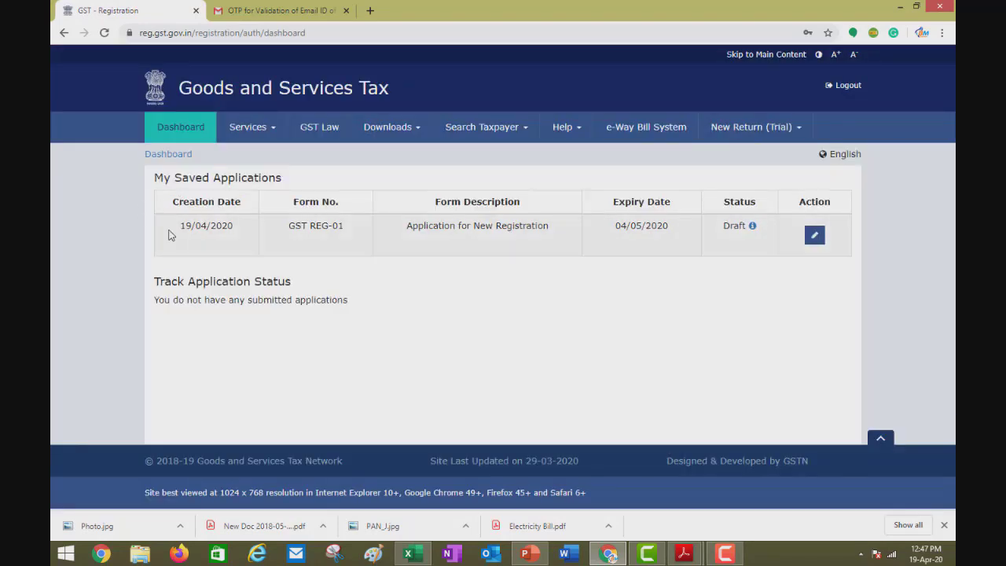
Open the GST REG-01 draft (created 19/04/2020, expiring 04/05/2020) for editing.
{"action": "left_click_drag", "start_coordinate": [180, 227], "coordinate": [347, 230]}
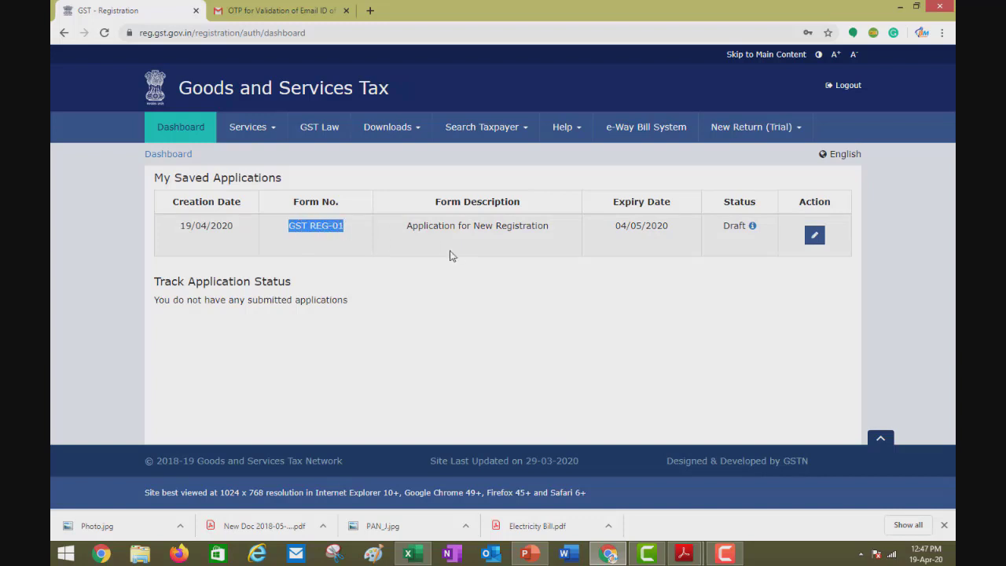
{"action": "left_click_drag", "start_coordinate": [407, 227], "coordinate": [534, 228]}
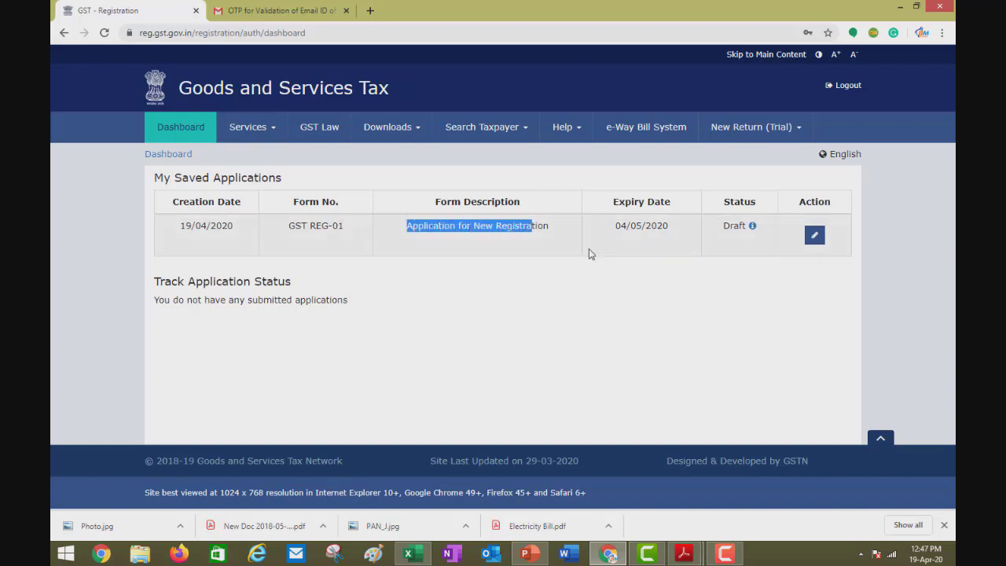
{"action": "left_click_drag", "start_coordinate": [617, 224], "coordinate": [667, 235]}
{"action": "left_click", "coordinate": [619, 227]}
{"action": "left_click", "coordinate": [681, 236]}
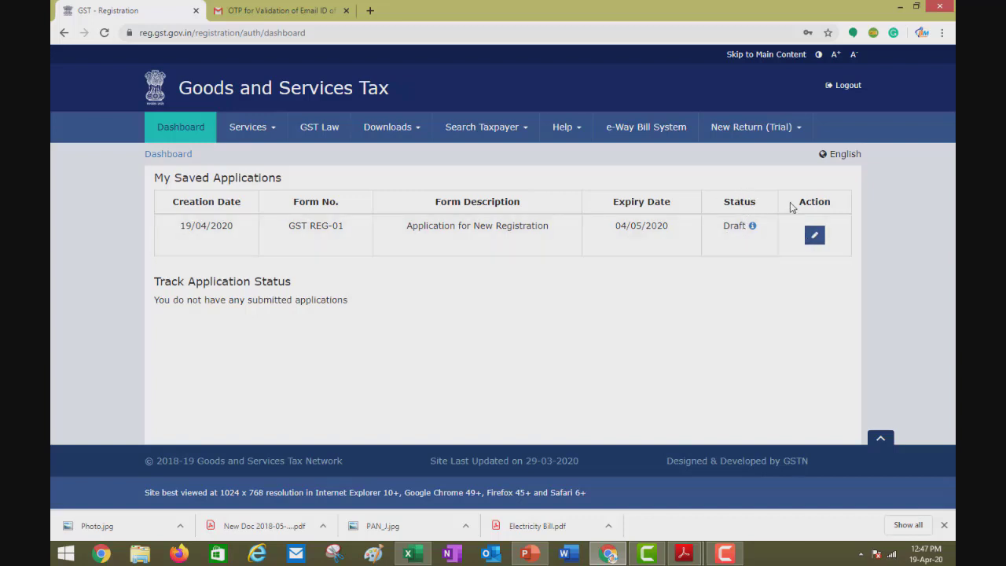
{"action": "left_click", "coordinate": [815, 238]}
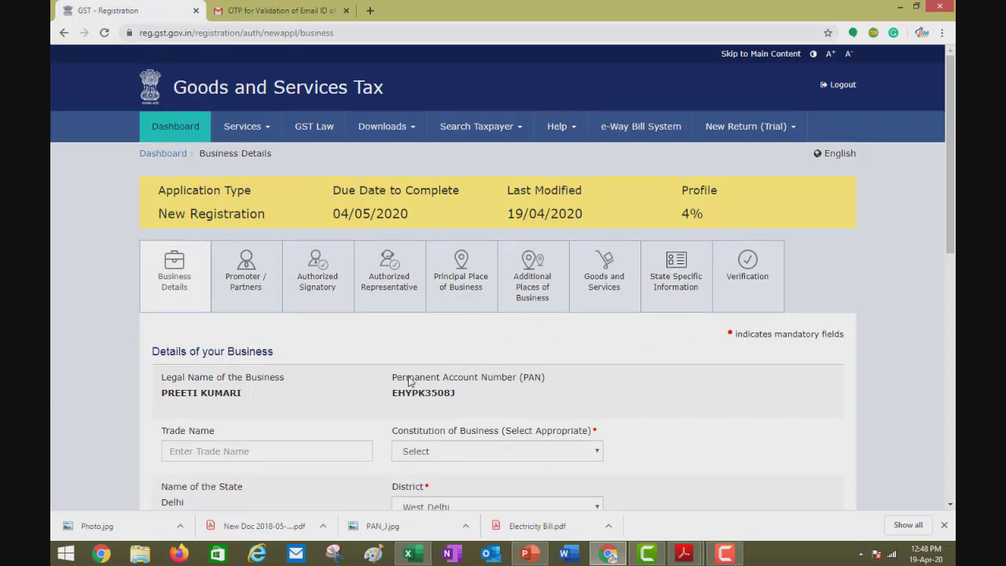
{"action": "scroll", "coordinate": [205, 259], "scroll_direction": "down", "scroll_amount": 1}
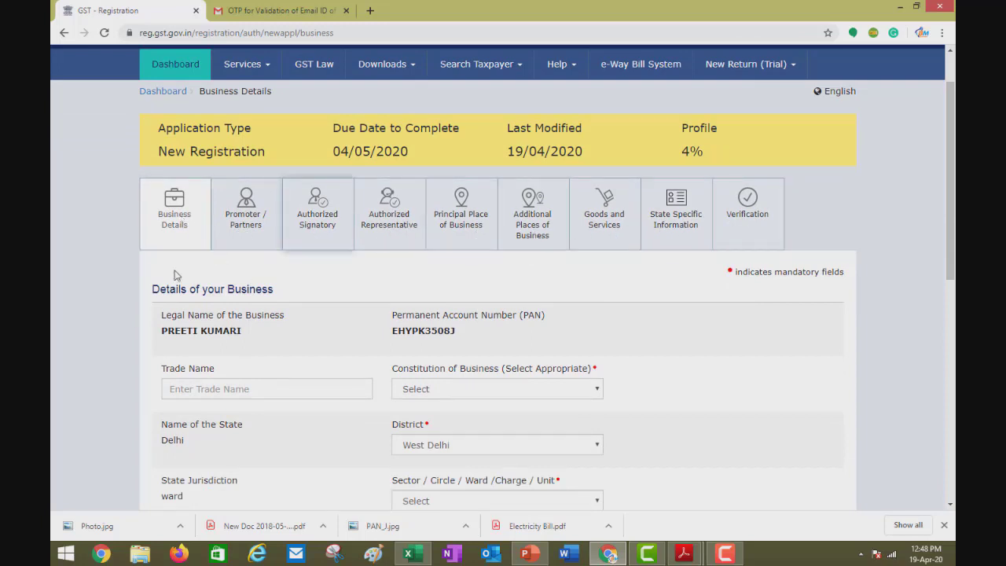
Enter FASHION POINT as the Trade Name in the Business Details section.
{"action": "scroll", "coordinate": [386, 292], "scroll_direction": "down", "scroll_amount": 2}
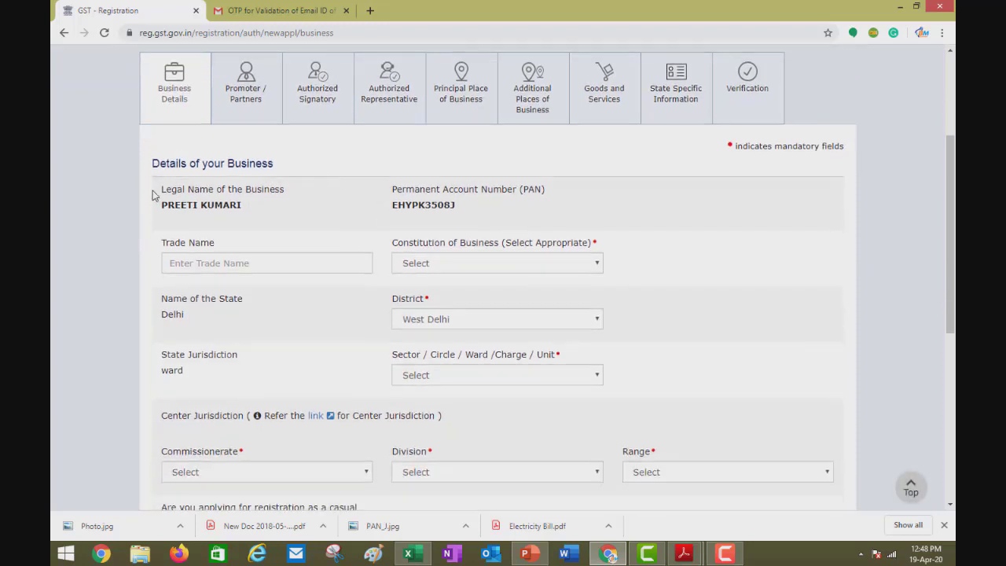
{"action": "left_click_drag", "start_coordinate": [154, 188], "coordinate": [257, 217]}
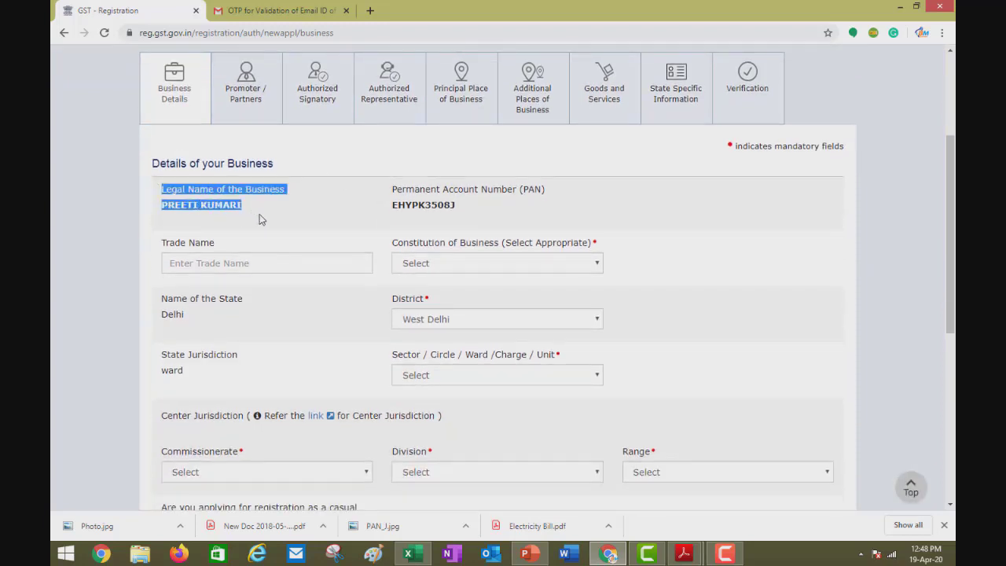
{"action": "left_click", "coordinate": [262, 220]}
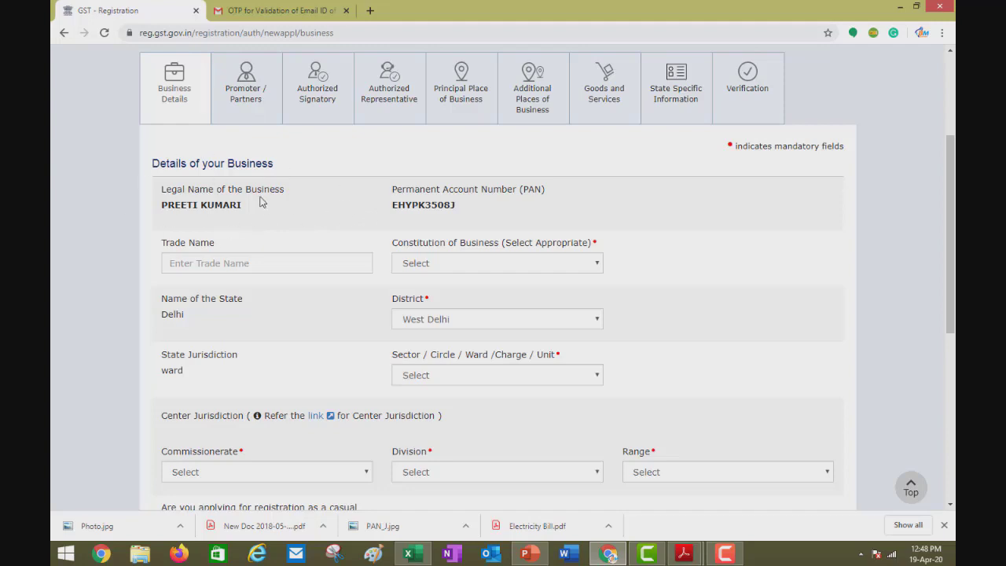
{"action": "left_click", "coordinate": [211, 263]}
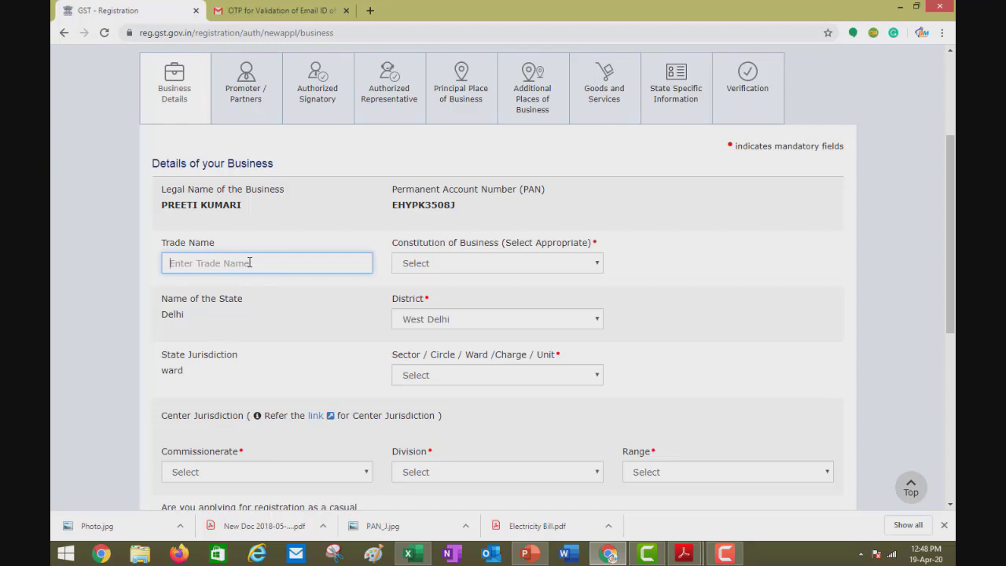
{"action": "type", "text": "FASHION POINT"}
{"action": "left_click", "coordinate": [256, 291]}
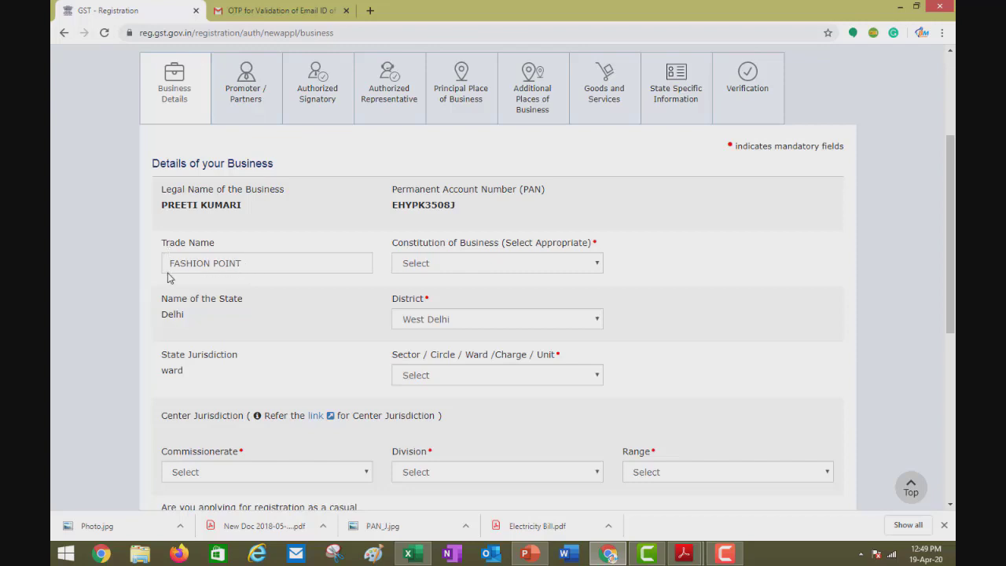
{"action": "left_click_drag", "start_coordinate": [169, 264], "coordinate": [247, 268]}
{"action": "left_click", "coordinate": [248, 297]}
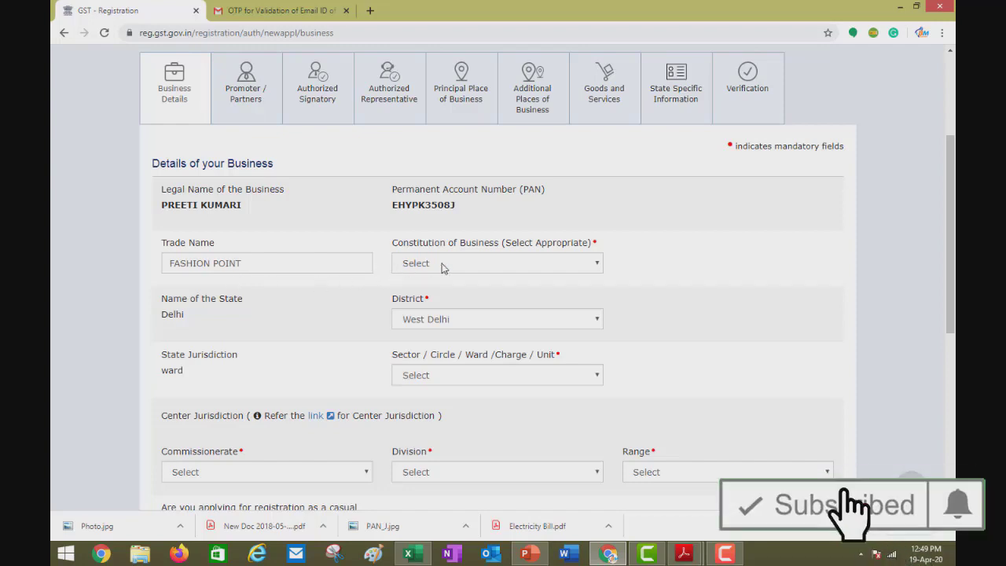
{"action": "left_click", "coordinate": [484, 264]}
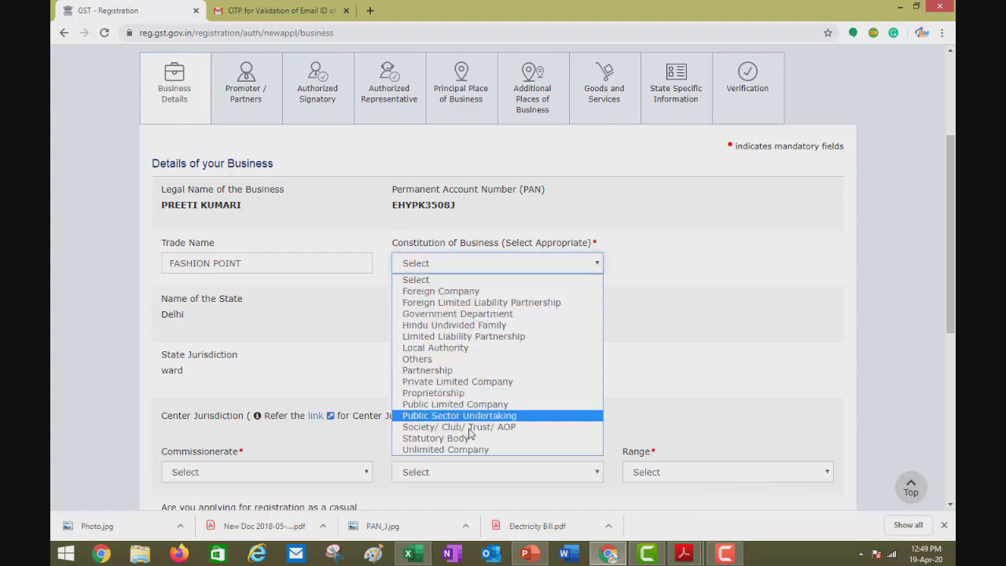
Set Constitution of Business to Proprietorship, check the Ward list, then move to the ward search.
{"action": "left_click", "coordinate": [433, 393]}
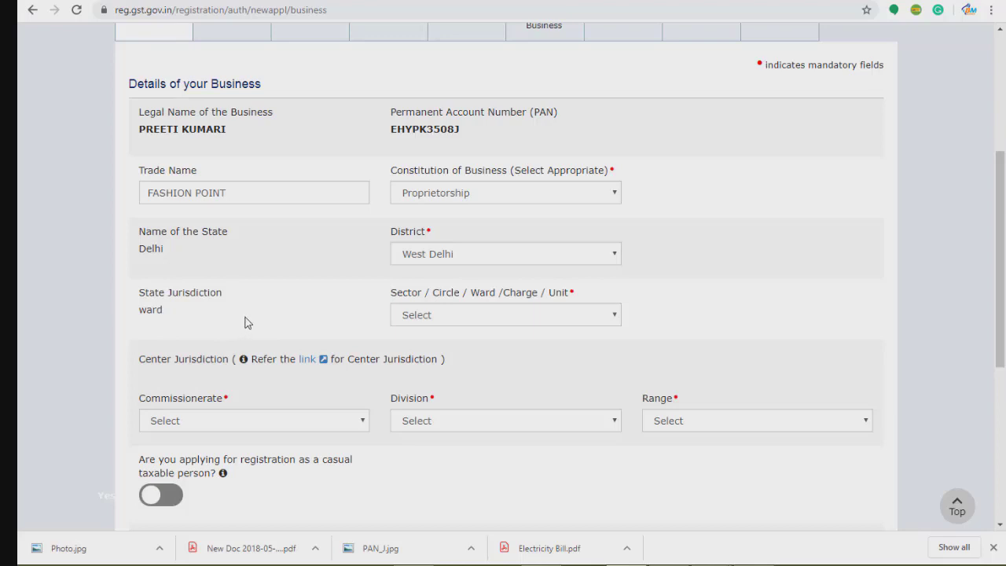
{"action": "left_click", "coordinate": [450, 319]}
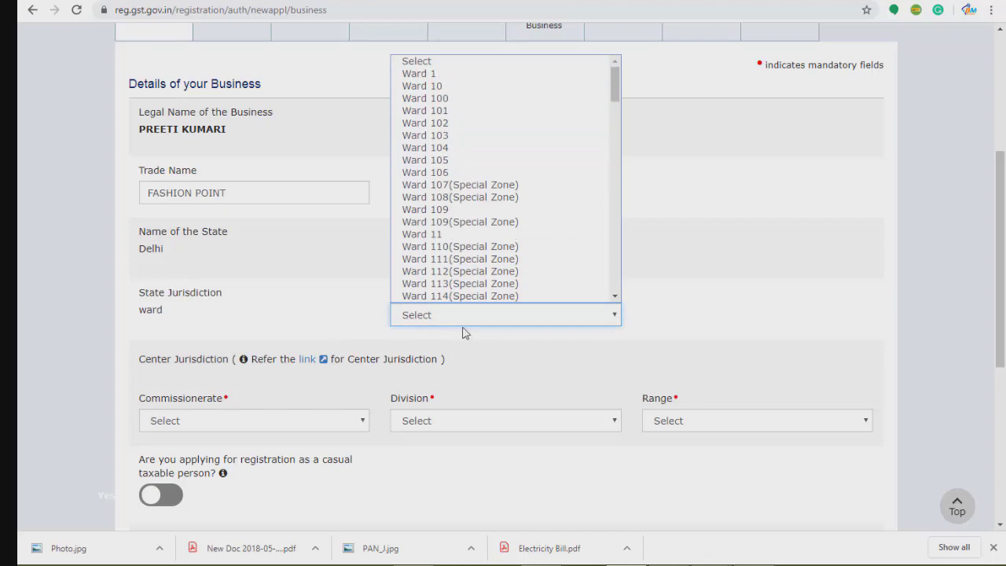
{"action": "scroll", "coordinate": [442, 212], "scroll_direction": "down", "scroll_amount": 20}
{"action": "scroll", "coordinate": [443, 212], "scroll_direction": "down", "scroll_amount": 6}
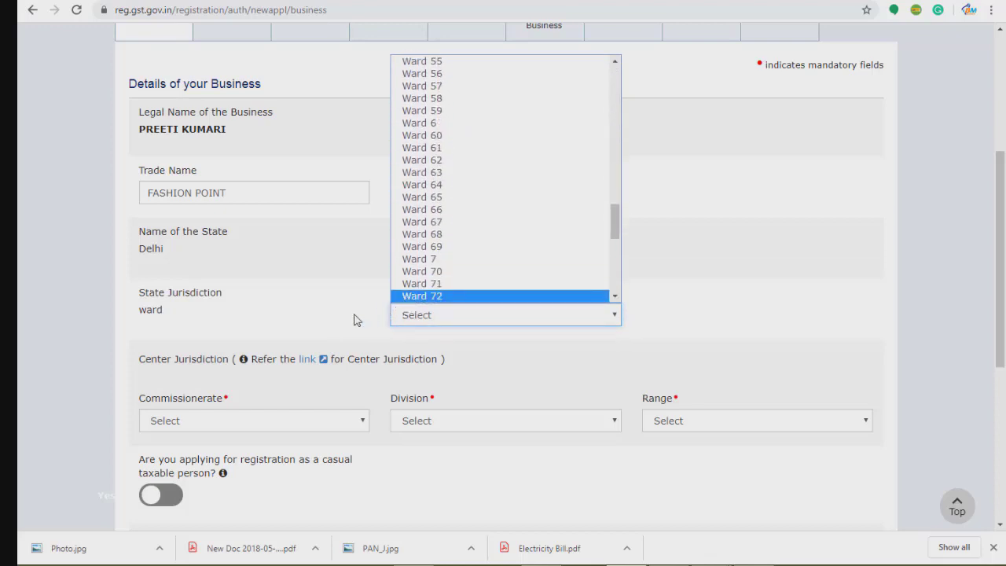
{"action": "left_click", "coordinate": [318, 91]}
{"action": "key", "text": "ctrl+Tab"}
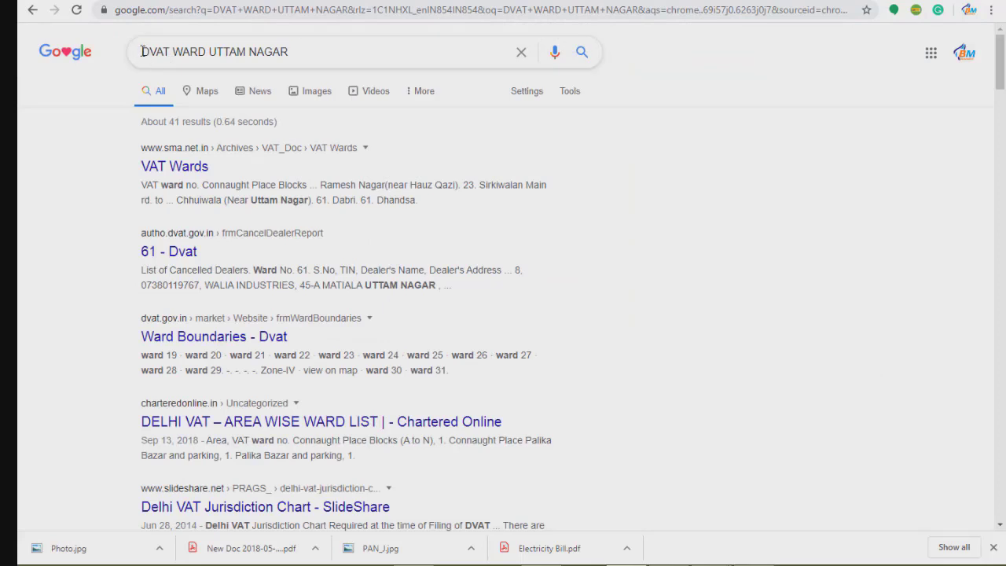
{"action": "left_click", "coordinate": [170, 51]}
{"action": "left_click_drag", "start_coordinate": [170, 51], "coordinate": [143, 52]}
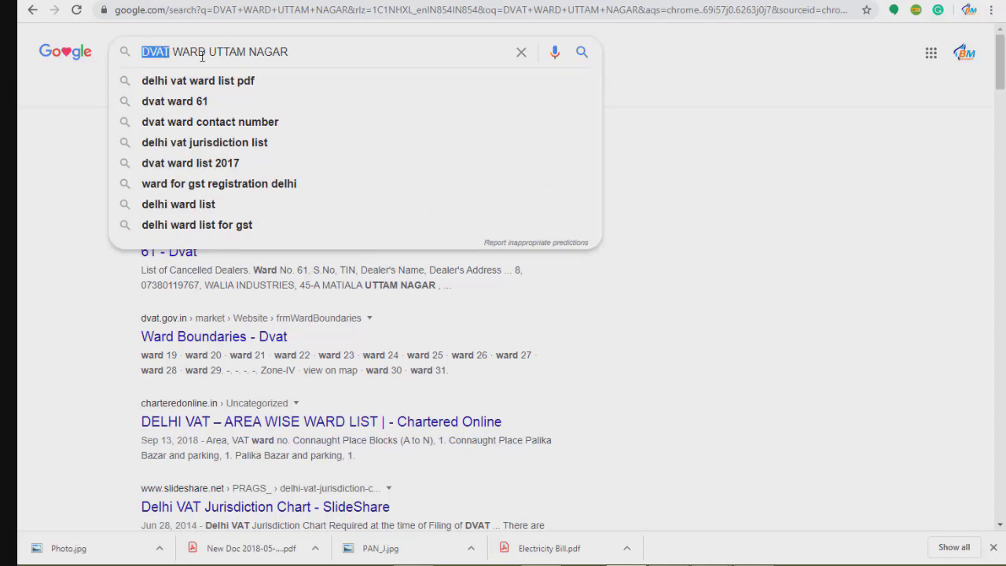
{"action": "left_click", "coordinate": [79, 214]}
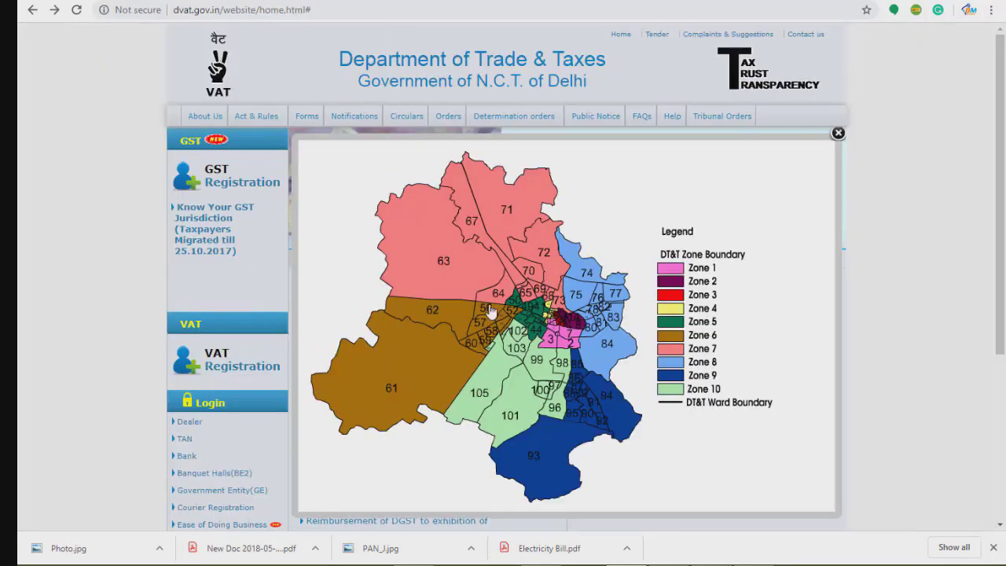
Inspect the Delhi Trade & Taxes map of ten zones and their numbered wards.
{"action": "mouse_move", "coordinate": [408, 383]}
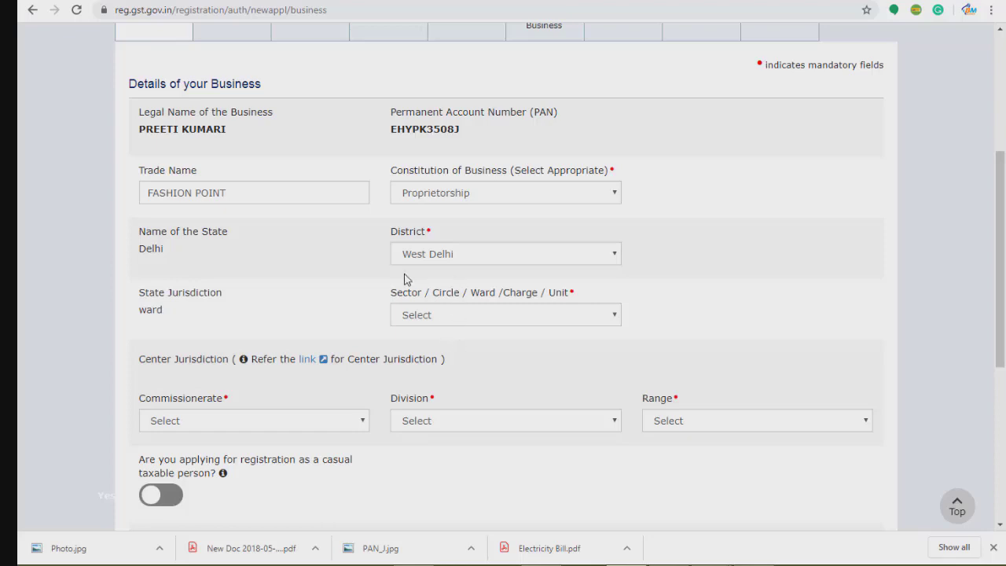
Set Sector to Ward 61, Commissionerate to DELHI WEST and Division to UTTAM NAGAR.
{"action": "left_click", "coordinate": [490, 320]}
{"action": "left_click_drag", "start_coordinate": [615, 100], "coordinate": [617, 244]}
{"action": "left_click", "coordinate": [487, 88]}
{"action": "left_click", "coordinate": [335, 420]}
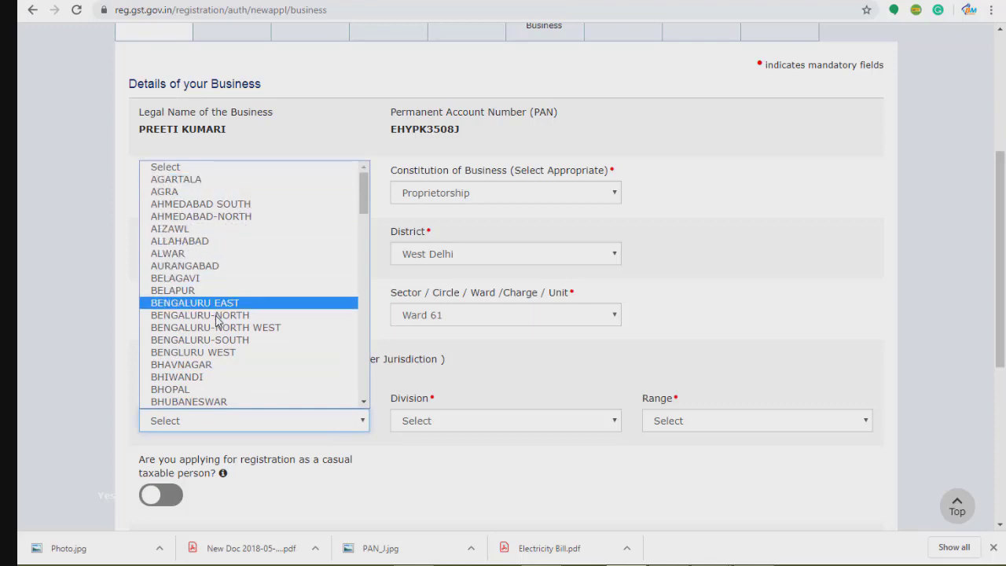
{"action": "left_click_drag", "start_coordinate": [364, 198], "coordinate": [365, 247]}
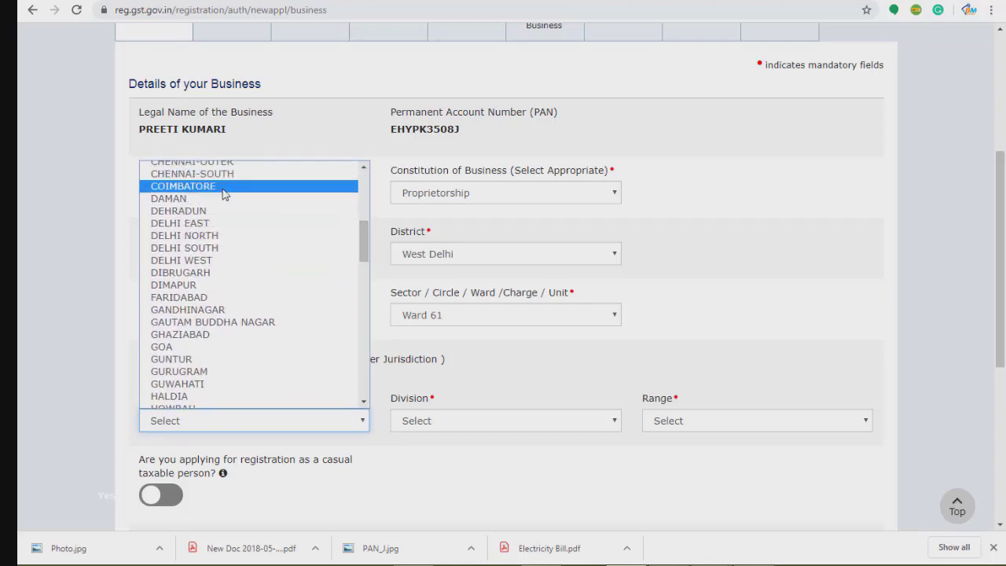
{"action": "left_click", "coordinate": [210, 260]}
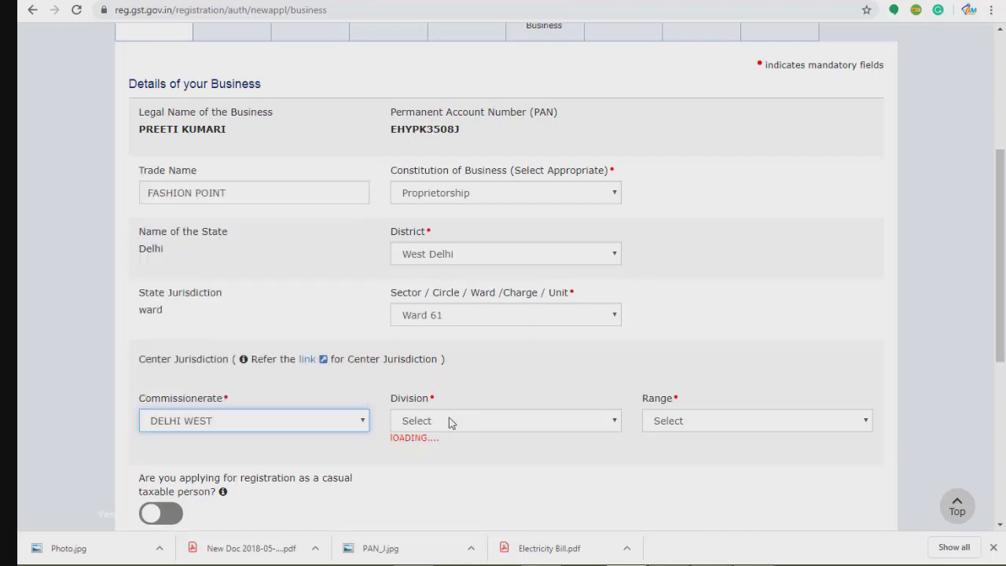
{"action": "left_click", "coordinate": [450, 421]}
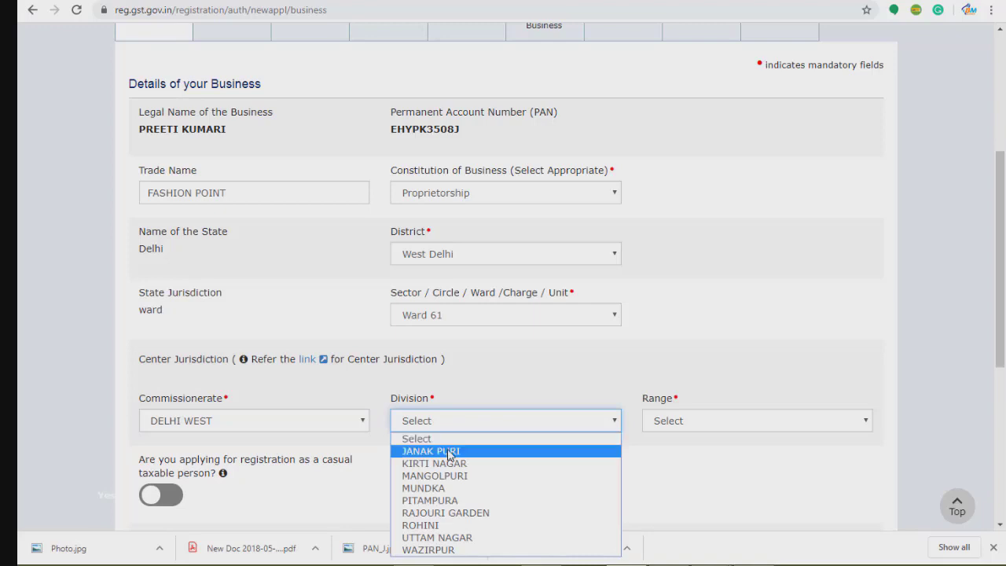
{"action": "left_click", "coordinate": [446, 538]}
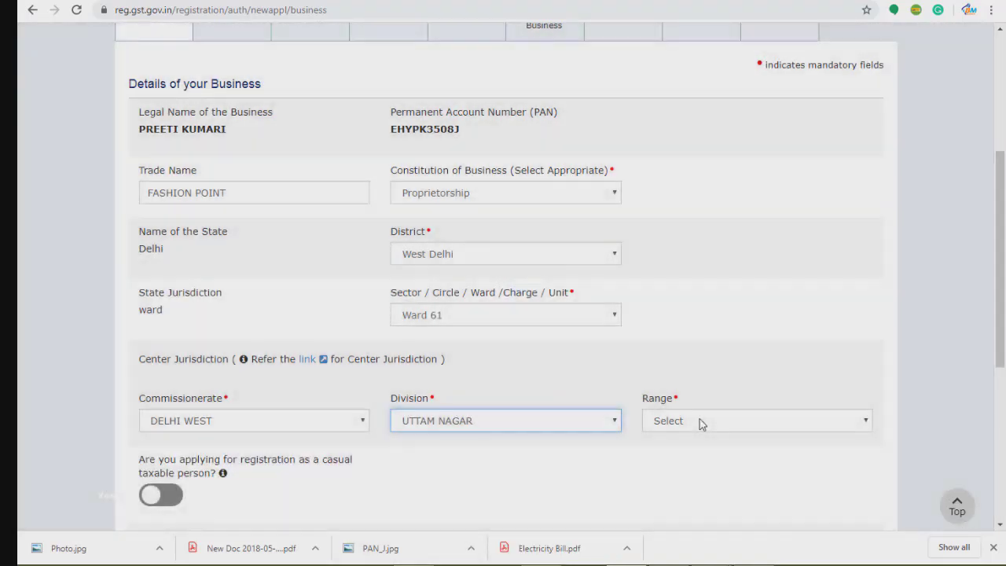
Look at the Range list without choosing, then follow the Center Jurisdiction reference link.
{"action": "left_click", "coordinate": [700, 420]}
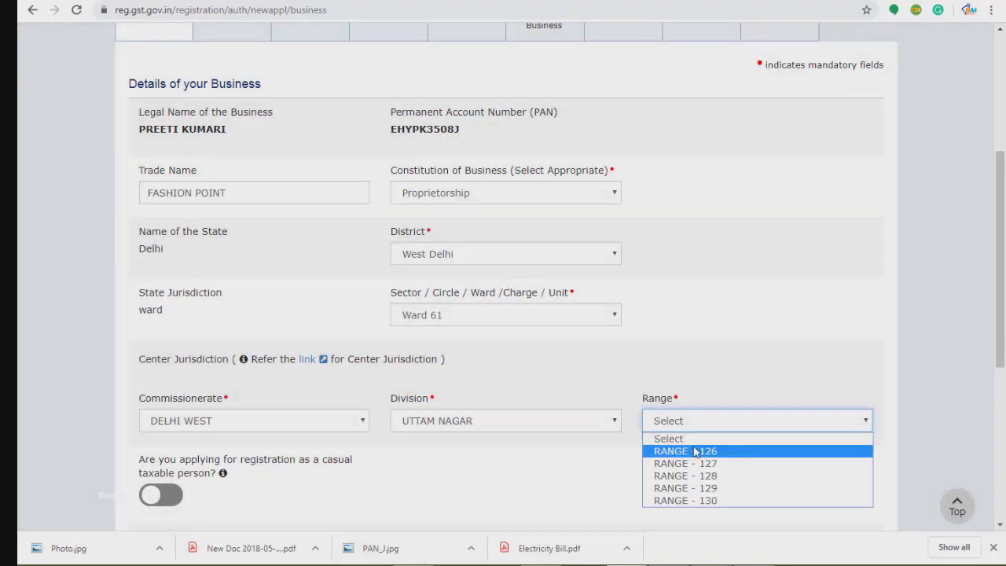
{"action": "left_click", "coordinate": [547, 489]}
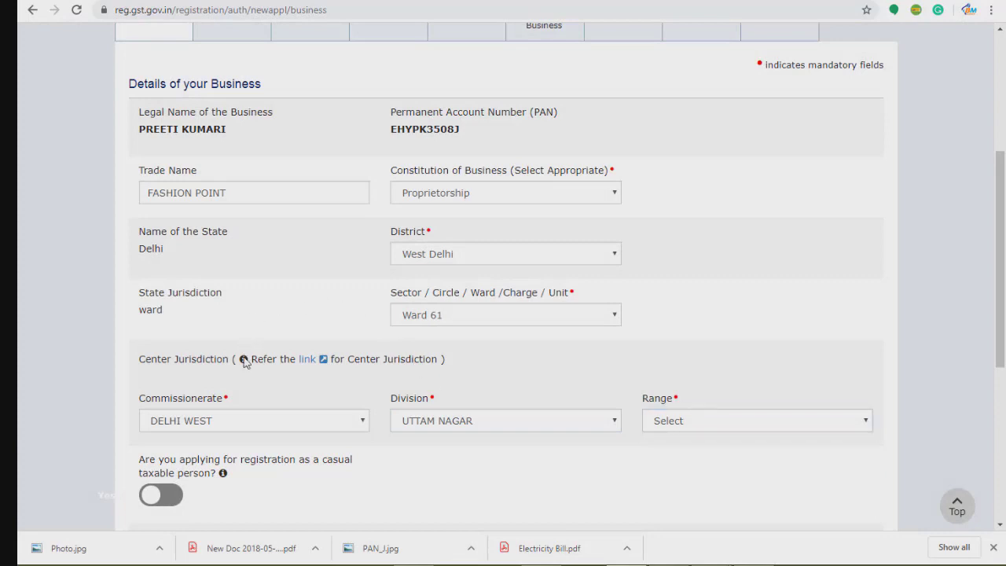
{"action": "left_click", "coordinate": [307, 361]}
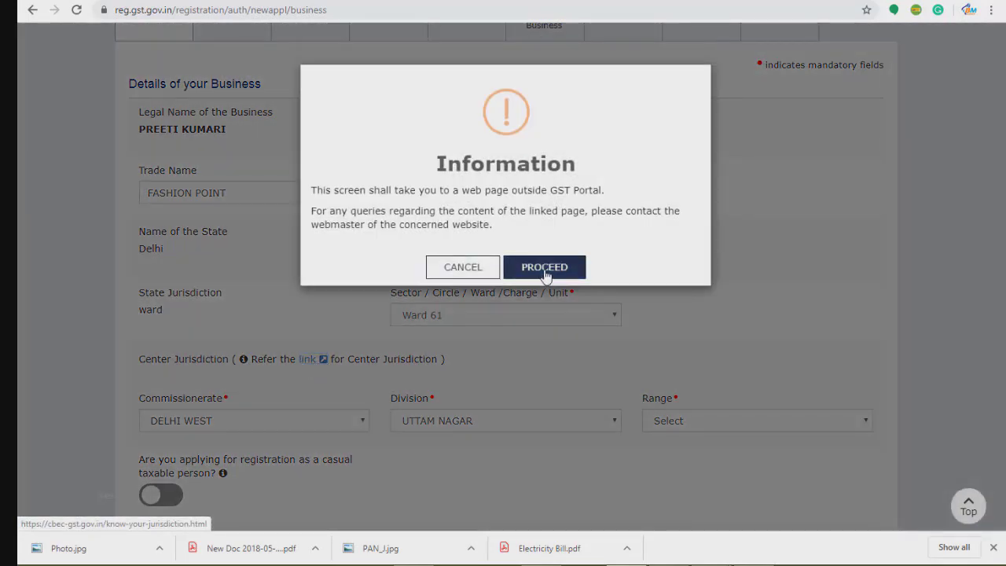
Confirm leaving the portal and proceed past the certificate warning to cbec-gst.gov.in.
{"action": "left_click", "coordinate": [545, 267]}
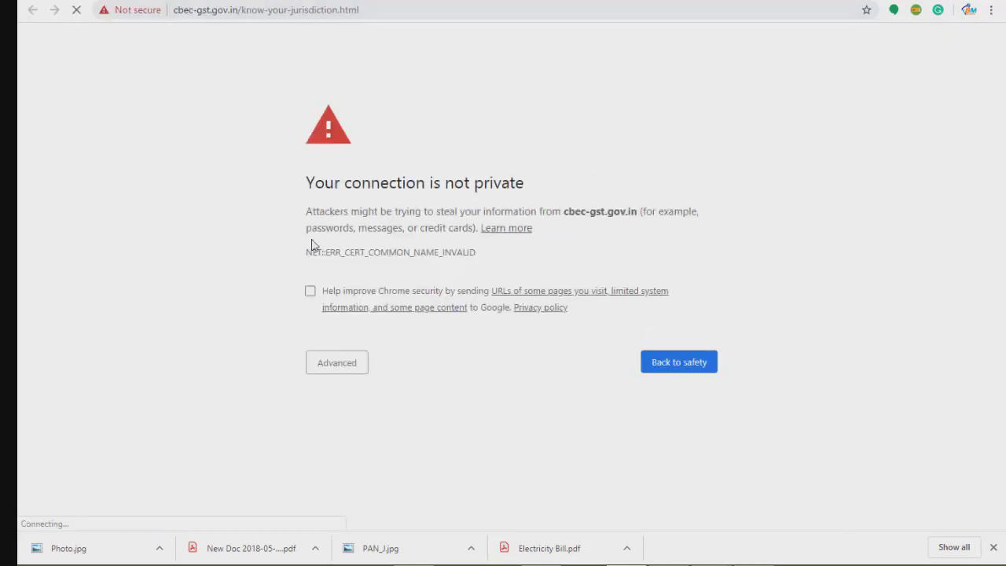
{"action": "left_click", "coordinate": [340, 365]}
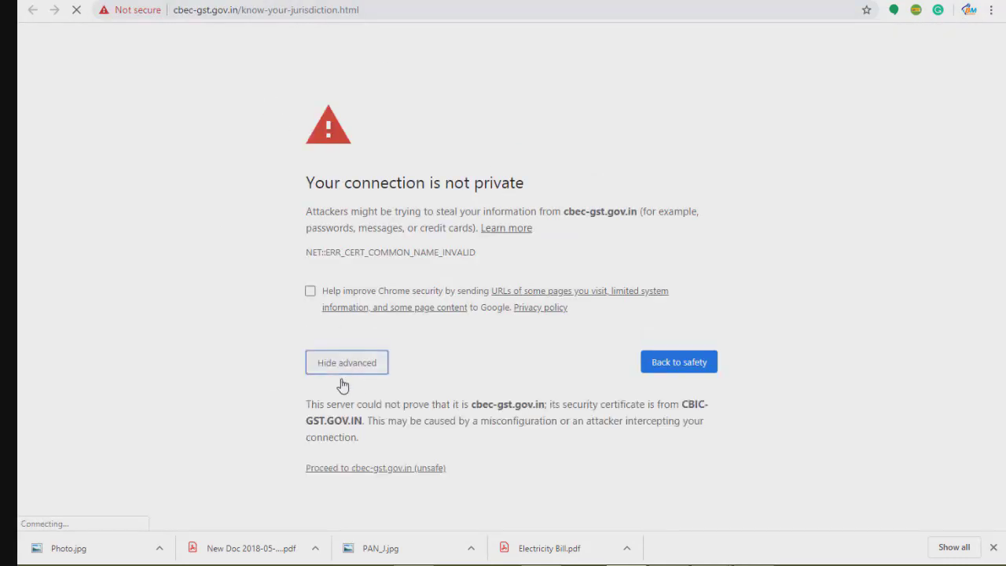
{"action": "left_click", "coordinate": [354, 471]}
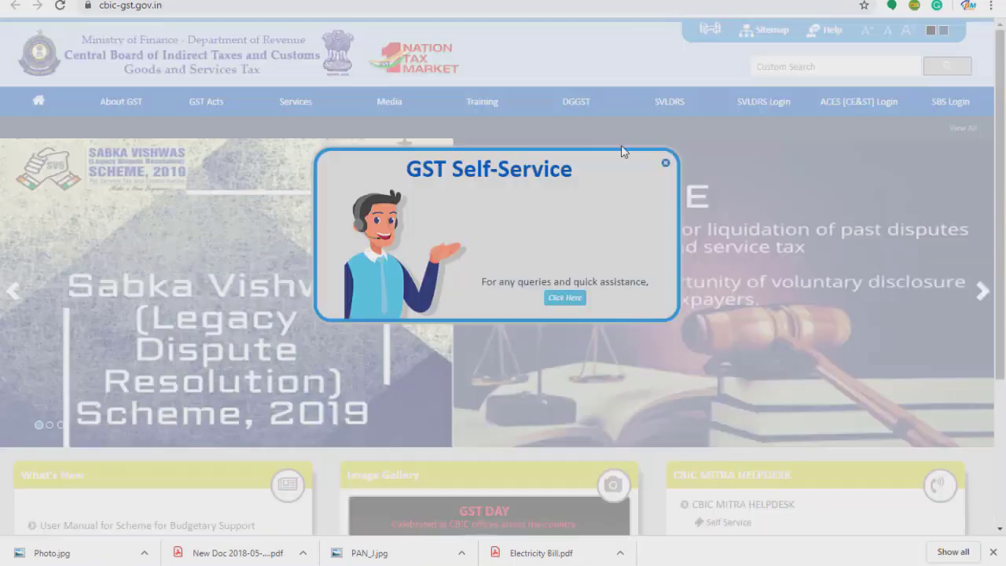
Dismiss the Self-Service popup and choose Delhi on the Know Your Jurisdiction page.
{"action": "left_click", "coordinate": [666, 163]}
{"action": "mouse_move", "coordinate": [293, 98]}
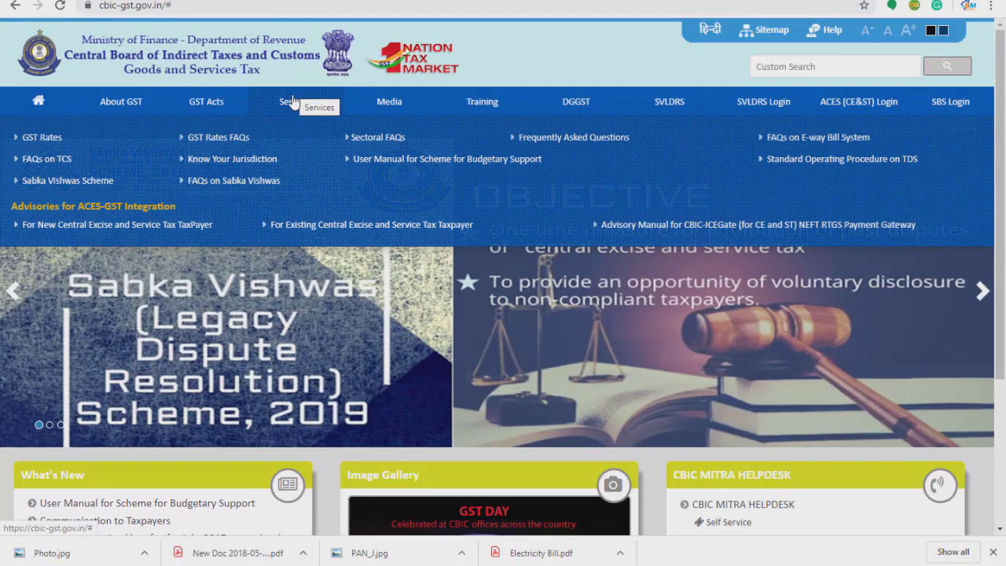
{"action": "left_click", "coordinate": [252, 162]}
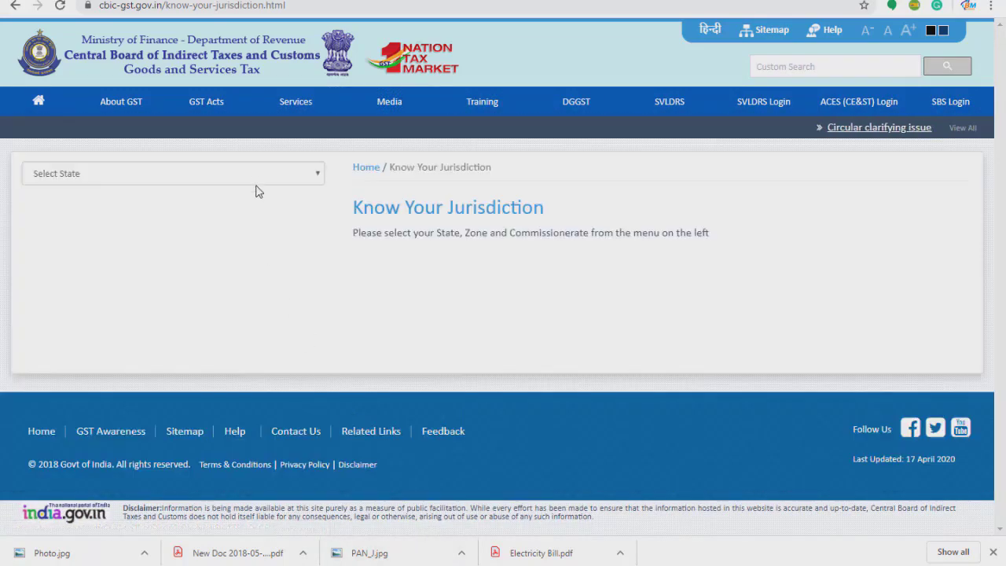
{"action": "left_click", "coordinate": [255, 182]}
{"action": "left_click_drag", "start_coordinate": [316, 253], "coordinate": [314, 287]}
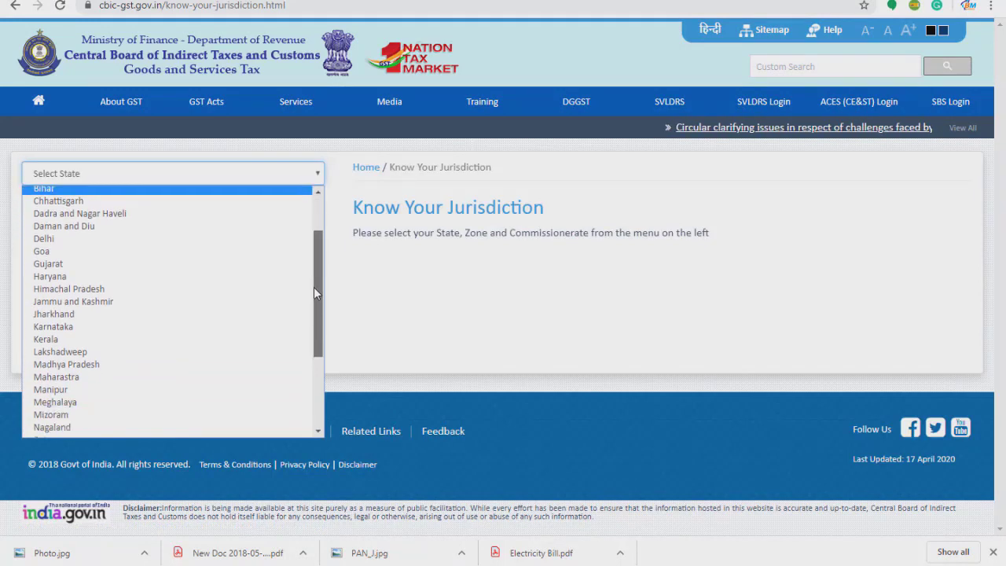
{"action": "left_click", "coordinate": [169, 240]}
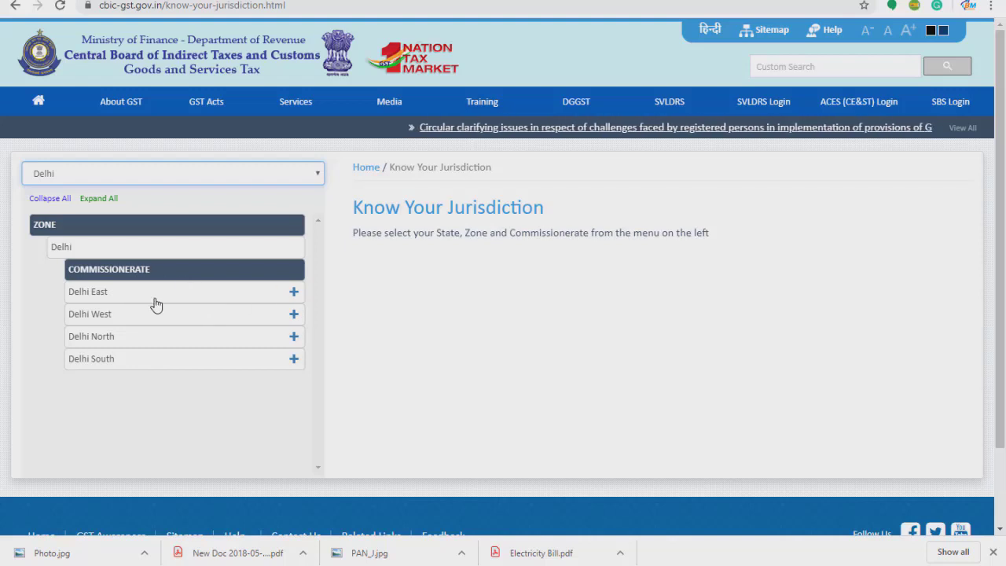
Review Uttam Nagar's ranges under Delhi West, noting RANGE - 126 and RANGE - 130, then return.
{"action": "left_click", "coordinate": [292, 316]}
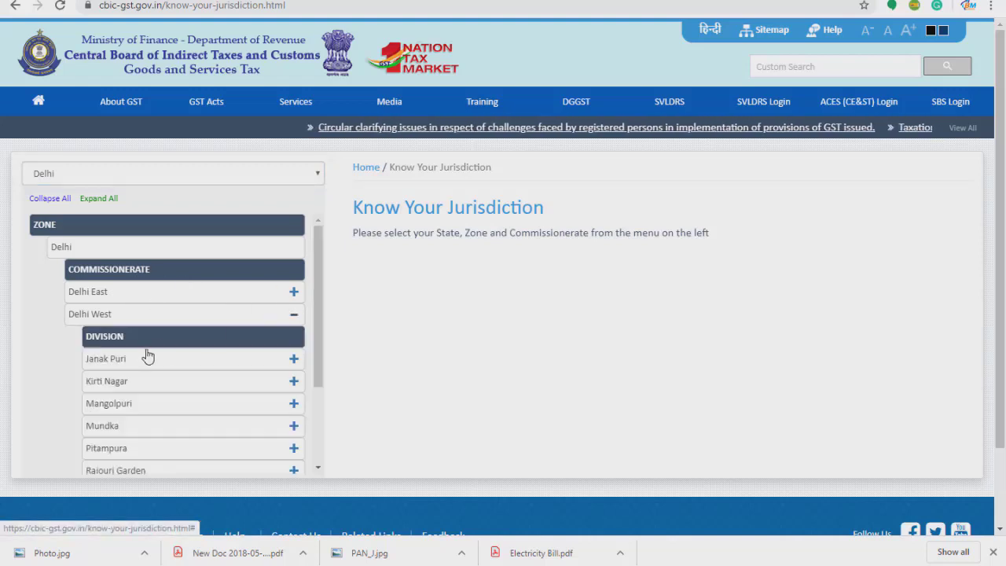
{"action": "left_click_drag", "start_coordinate": [314, 377], "coordinate": [317, 449]}
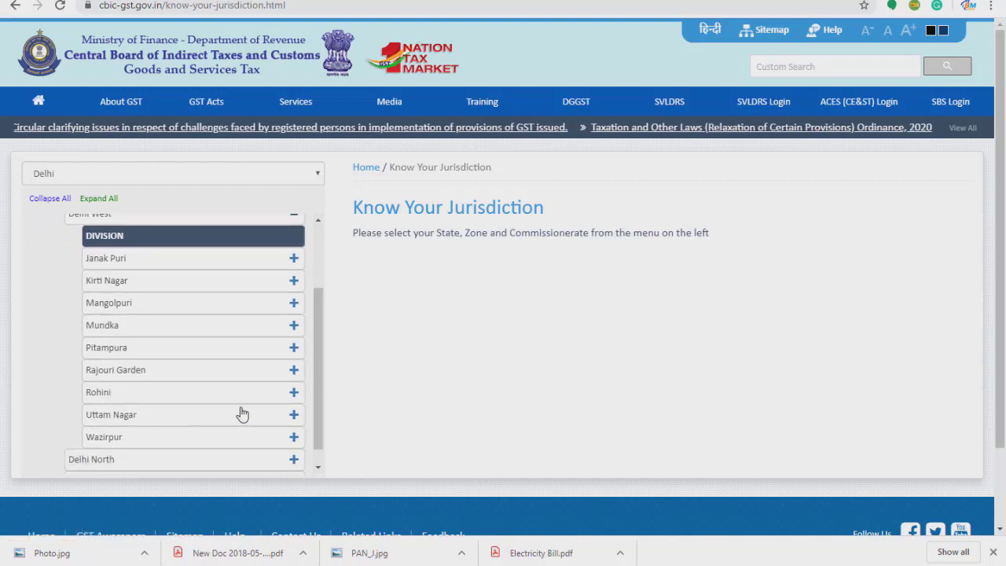
{"action": "left_click", "coordinate": [241, 417]}
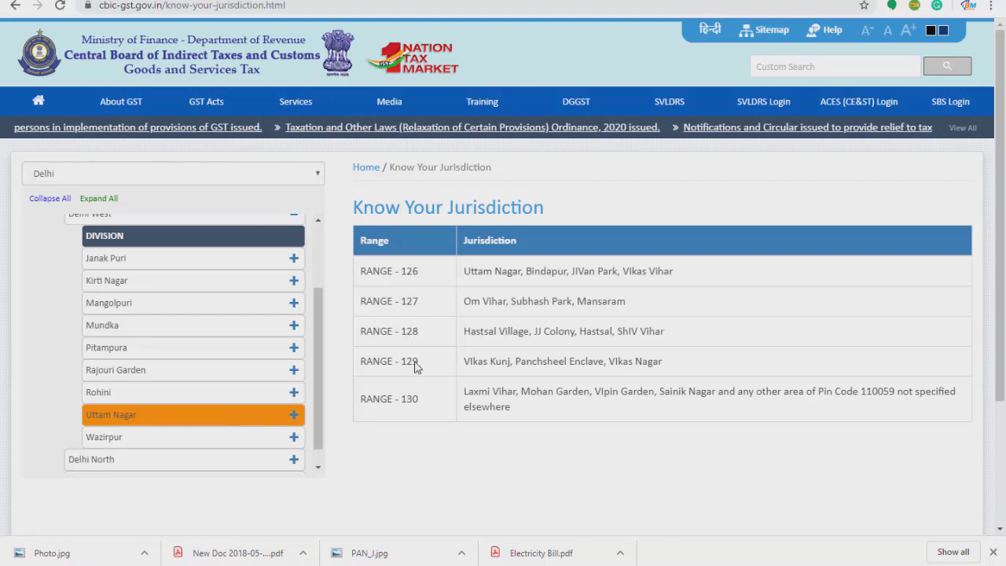
{"action": "left_click_drag", "start_coordinate": [465, 272], "coordinate": [653, 285]}
{"action": "left_click", "coordinate": [504, 430]}
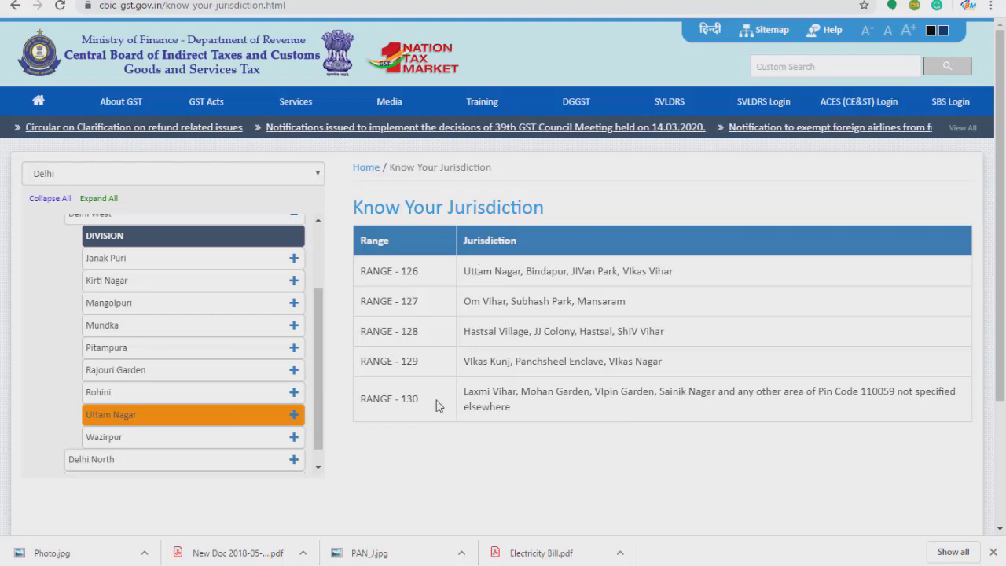
{"action": "left_click_drag", "start_coordinate": [422, 406], "coordinate": [360, 401]}
{"action": "left_click", "coordinate": [380, 453]}
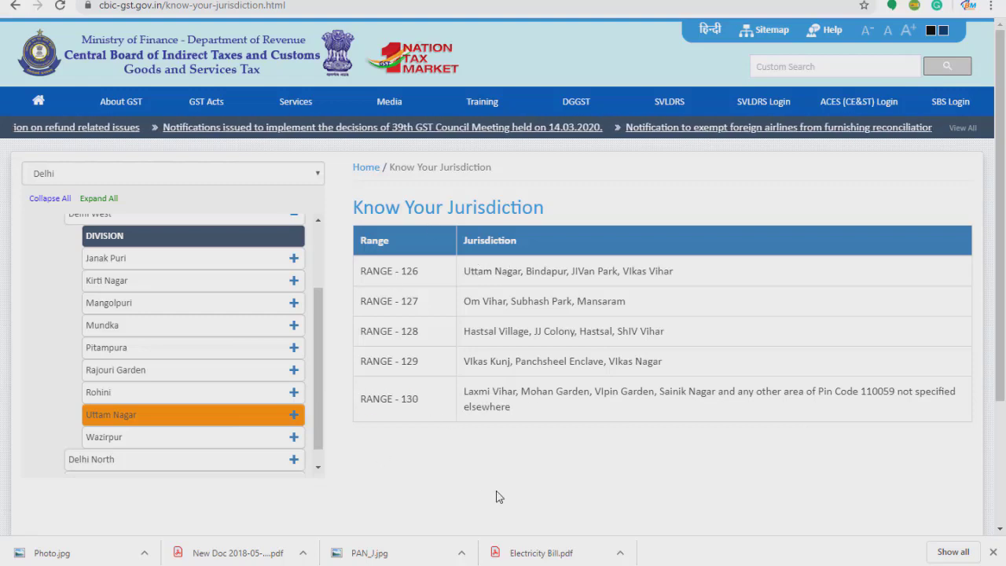
{"action": "left_click", "coordinate": [95, 1]}
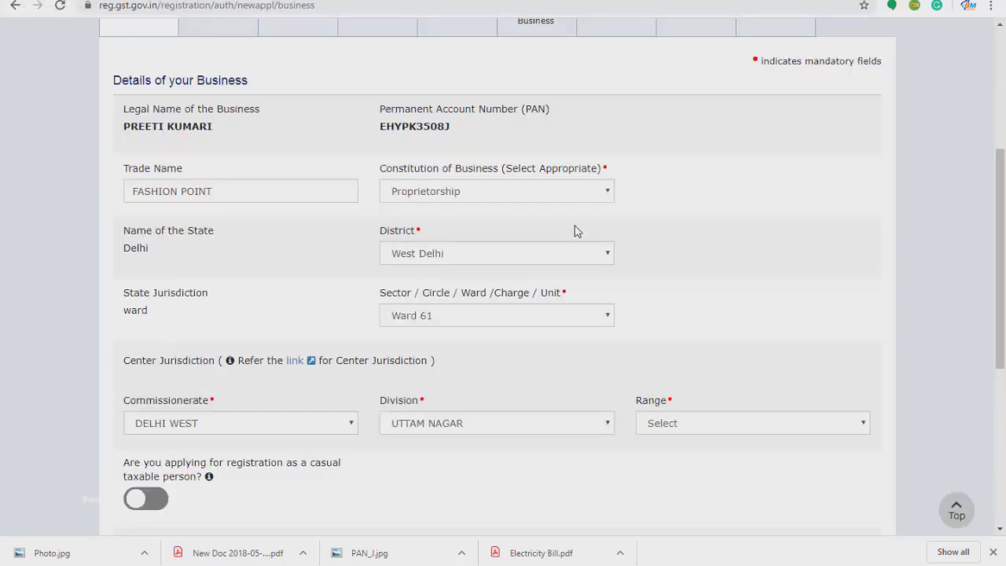
Set the Center Jurisdiction Range to RANGE - 130.
{"action": "left_click", "coordinate": [688, 428]}
{"action": "left_click", "coordinate": [695, 510]}
{"action": "scroll", "coordinate": [649, 489], "scroll_direction": "down", "scroll_amount": 4}
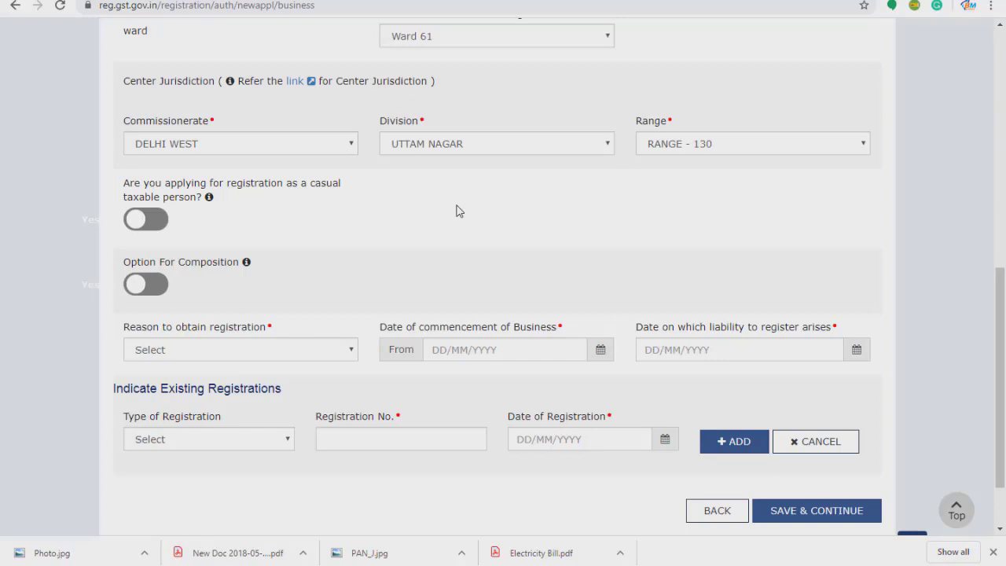
Switch casual taxable person on and back off, then turn on the composition option.
{"action": "left_click", "coordinate": [157, 226]}
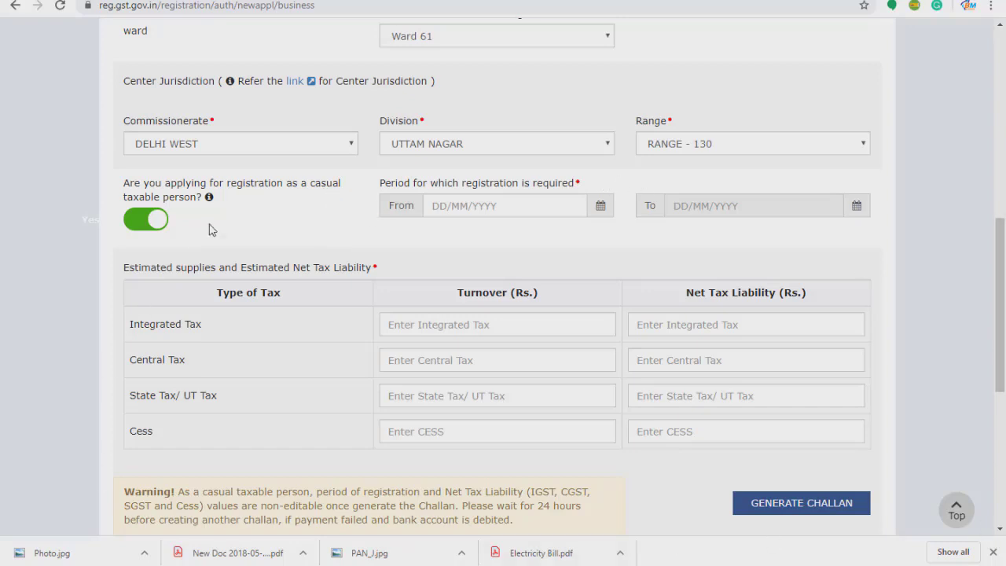
{"action": "left_click", "coordinate": [130, 223]}
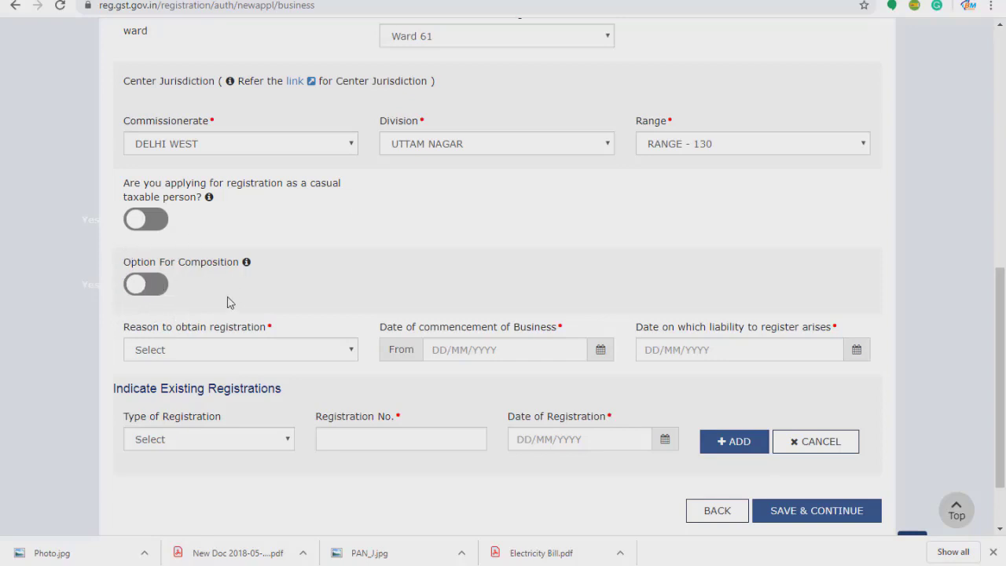
{"action": "left_click", "coordinate": [163, 287]}
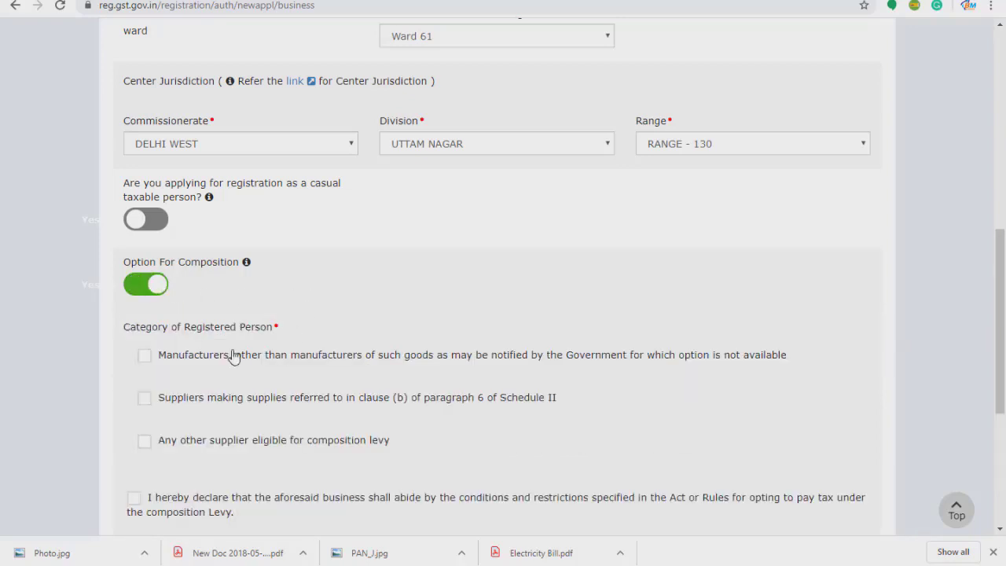
Leave Option For Composition off and open the Reason to obtain registration list.
{"action": "left_click", "coordinate": [131, 291]}
{"action": "left_click", "coordinate": [131, 291]}
{"action": "left_click", "coordinate": [131, 292]}
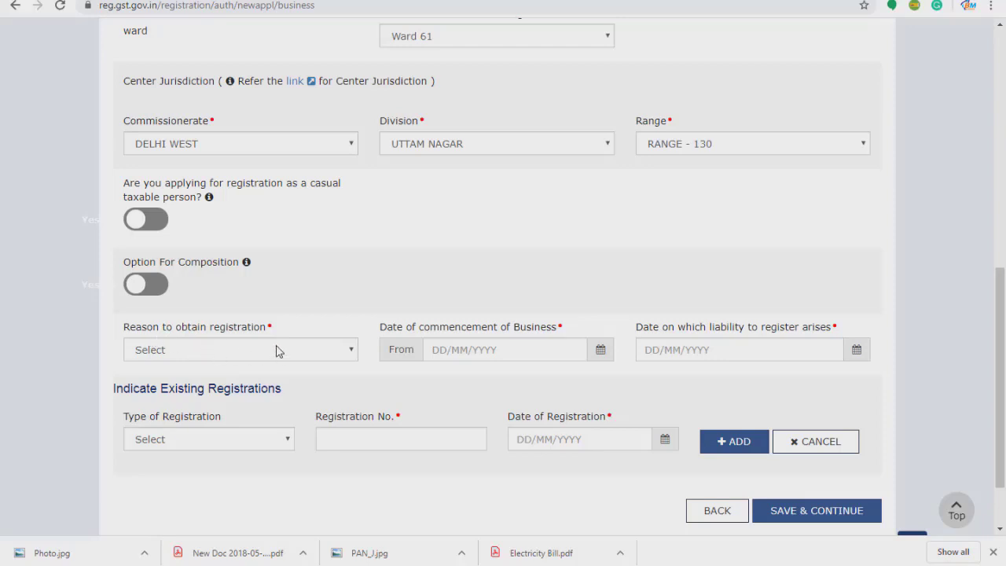
{"action": "left_click", "coordinate": [304, 356]}
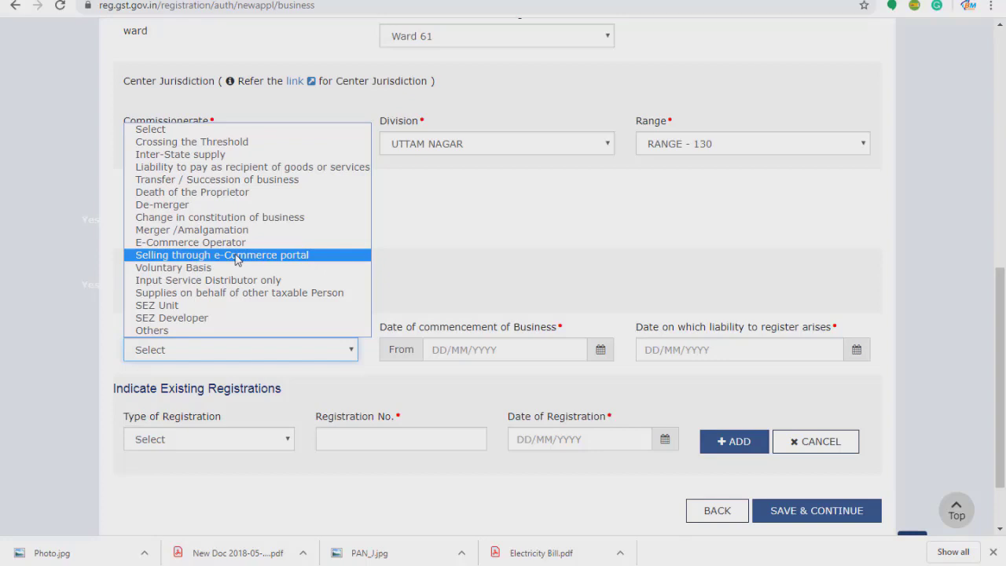
Choose Voluntary Basis as the reason to obtain registration.
{"action": "left_click", "coordinate": [192, 269]}
{"action": "left_click", "coordinate": [291, 374]}
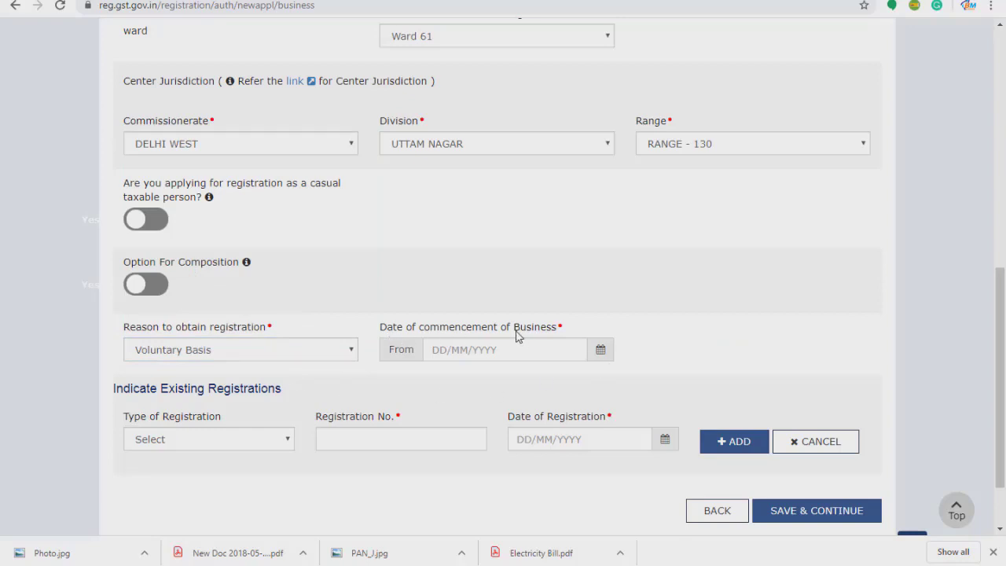
Pick 19/04/2020 as the commencement date and open the existing registration types list.
{"action": "left_click", "coordinate": [601, 351]}
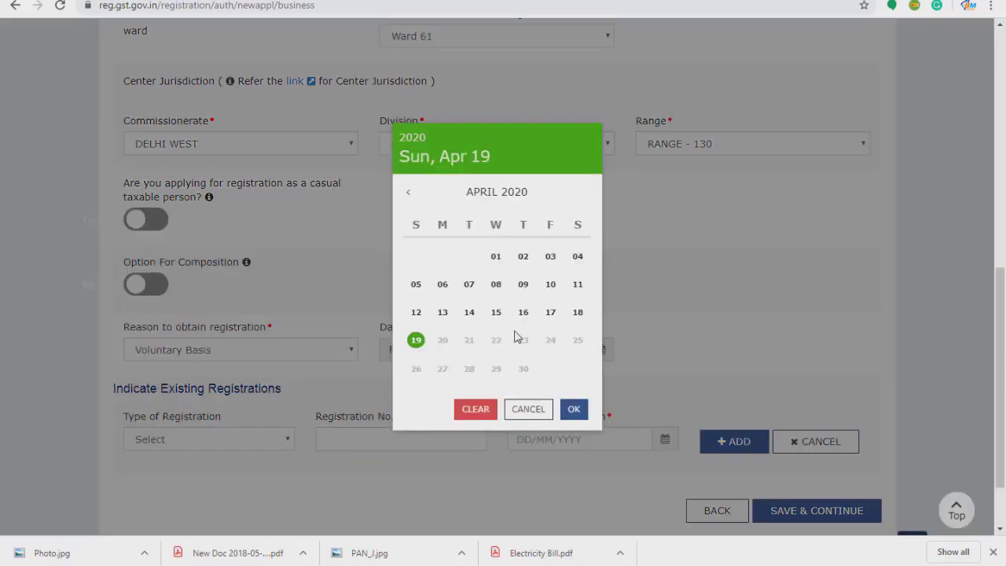
{"action": "left_click", "coordinate": [416, 340]}
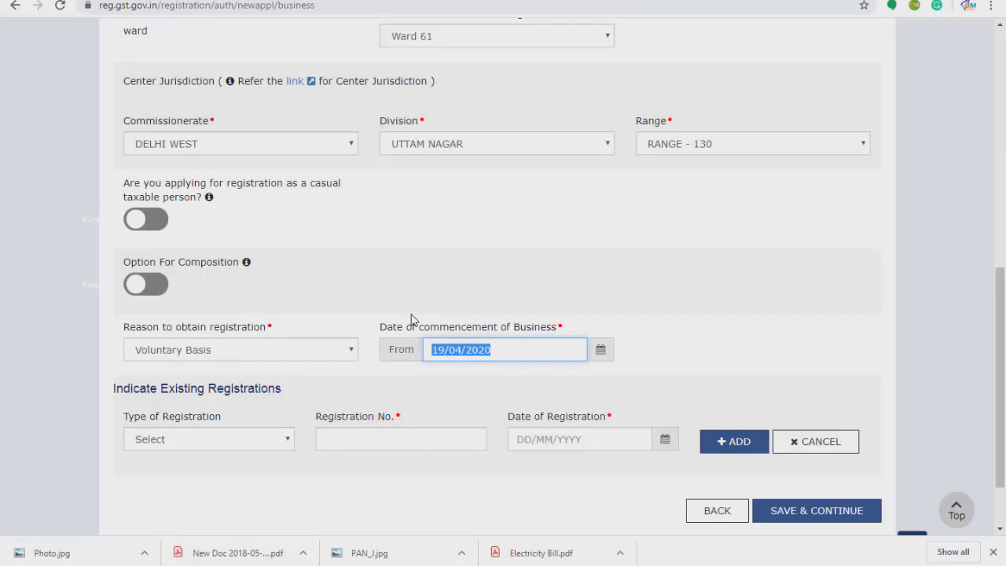
{"action": "left_click", "coordinate": [529, 355]}
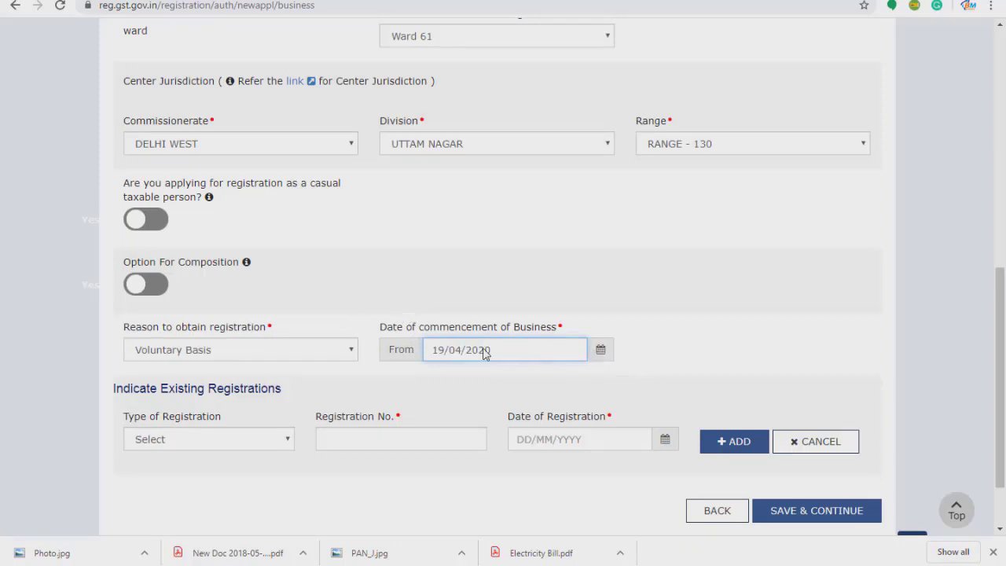
{"action": "left_click", "coordinate": [416, 339]}
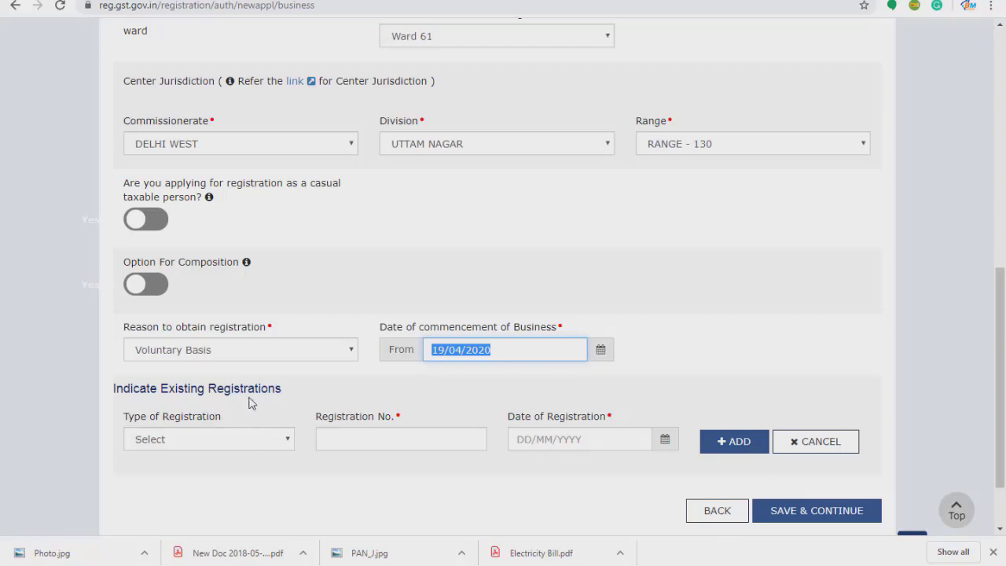
{"action": "left_click", "coordinate": [264, 488]}
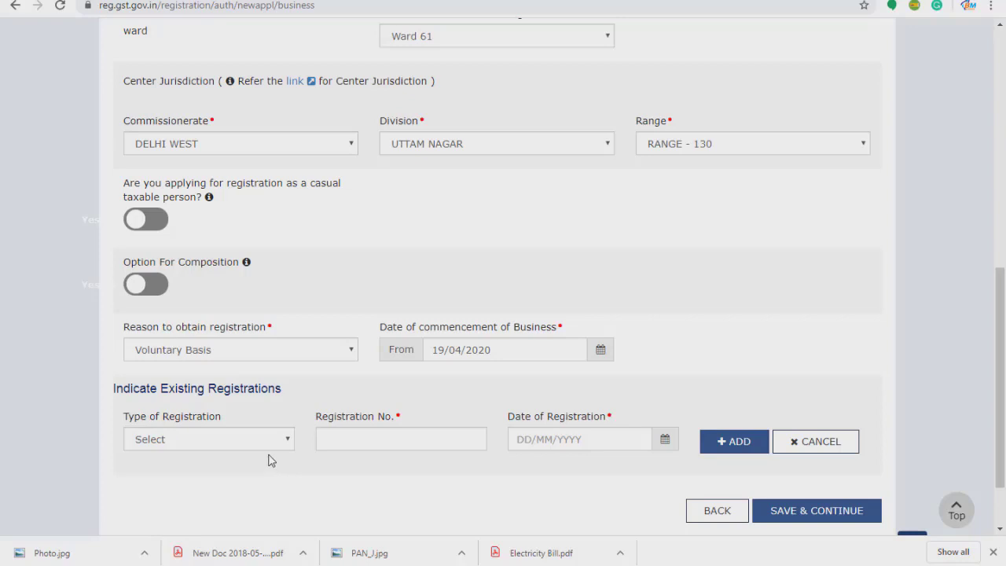
{"action": "left_click", "coordinate": [266, 446]}
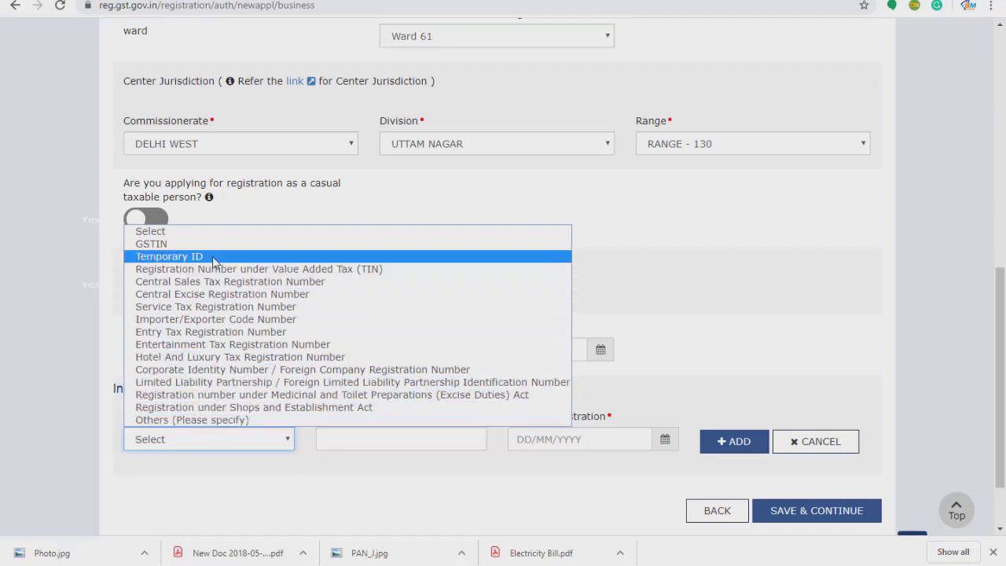
{"action": "left_click", "coordinate": [209, 319]}
{"action": "left_click", "coordinate": [354, 440]}
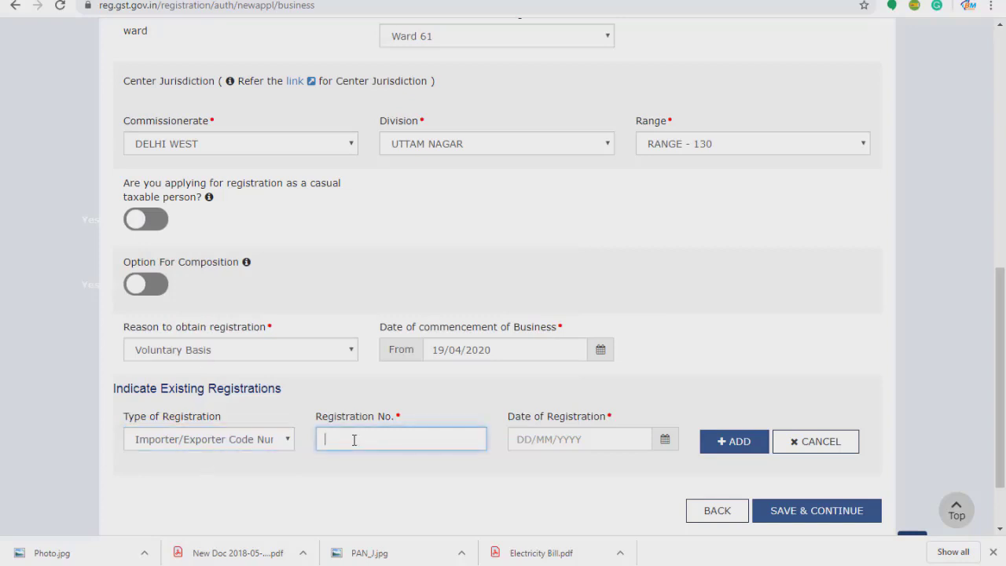
{"action": "left_click", "coordinate": [526, 442]}
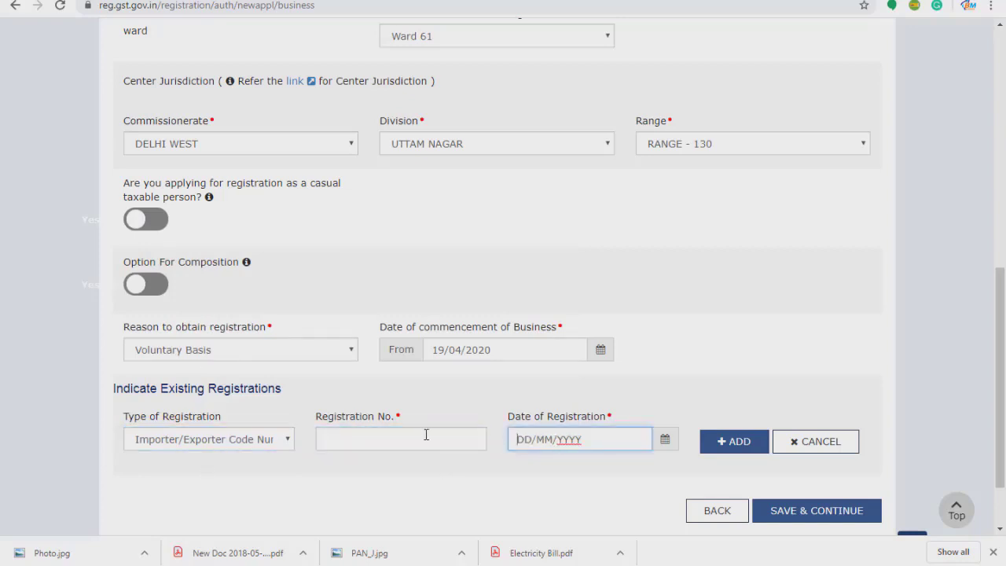
{"action": "left_click", "coordinate": [281, 442]}
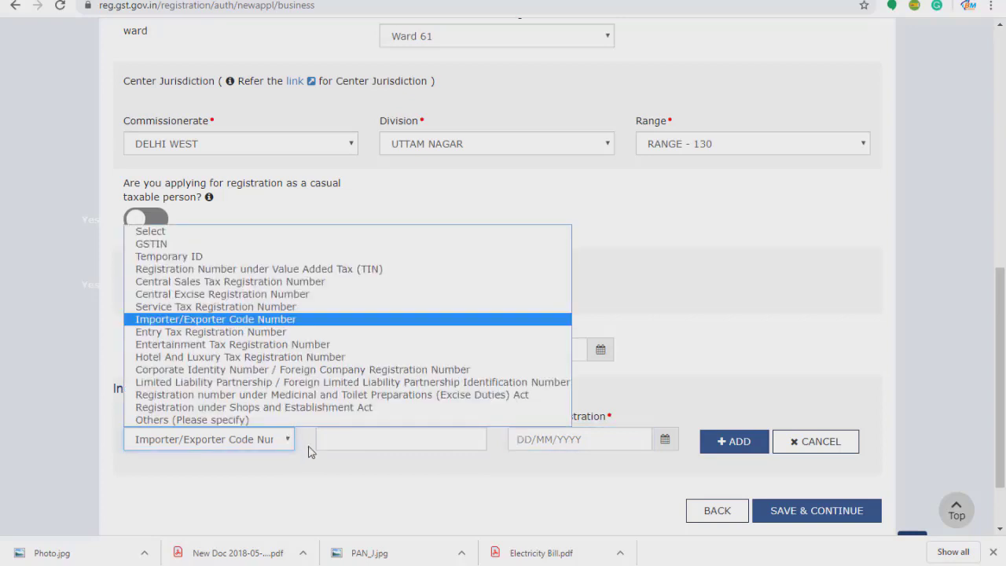
{"action": "left_click", "coordinate": [191, 238]}
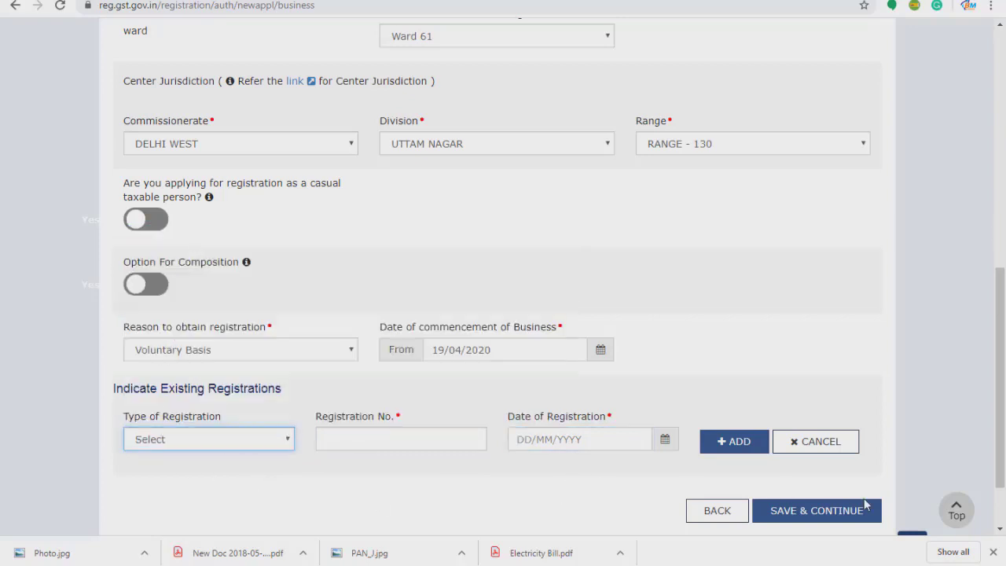
{"action": "left_click", "coordinate": [839, 510]}
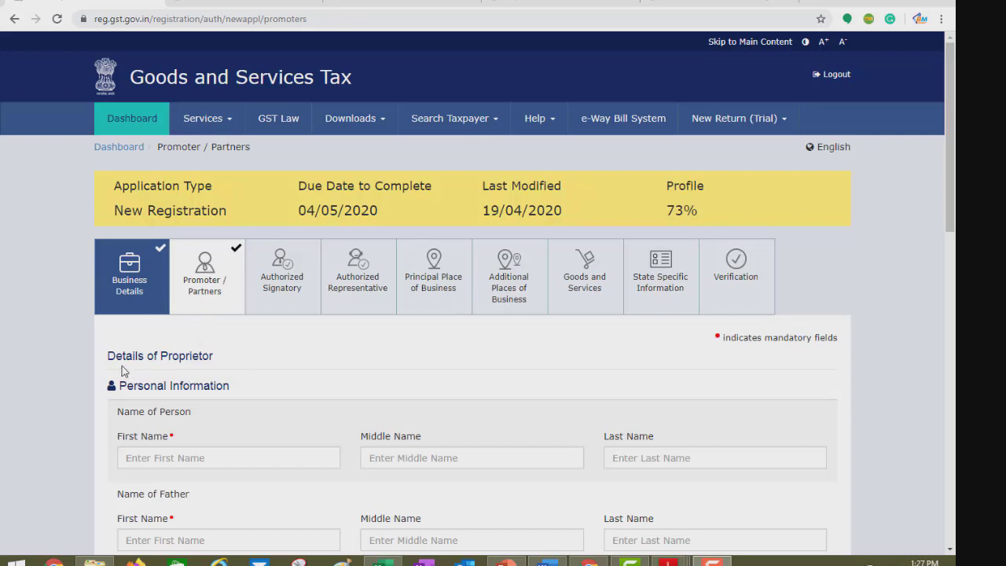
Review the Details of Proprietor heading, Personal Information and the pre-filled email address.
{"action": "left_click_drag", "start_coordinate": [105, 356], "coordinate": [219, 364]}
{"action": "left_click", "coordinate": [238, 365]}
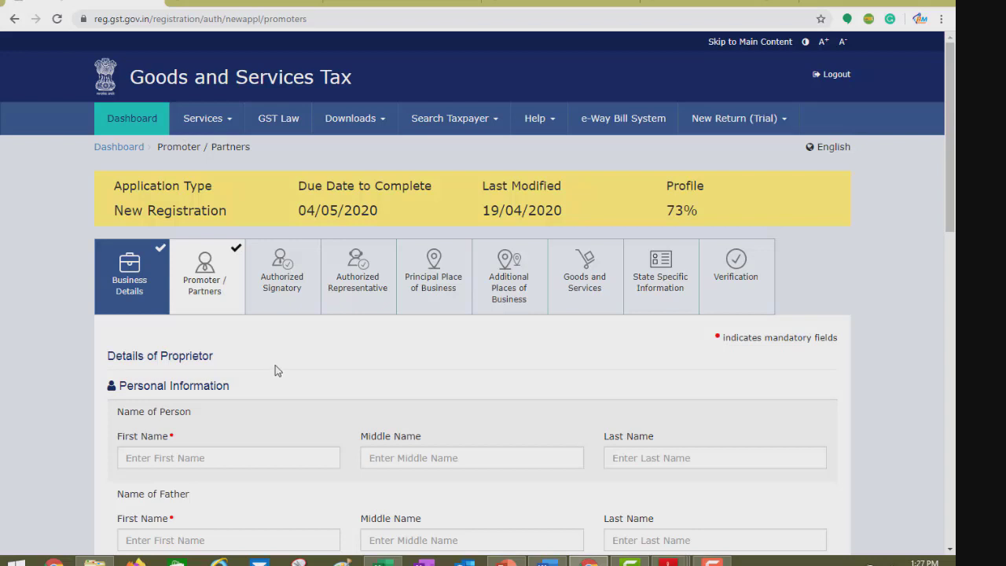
{"action": "scroll", "coordinate": [275, 370], "scroll_direction": "down", "scroll_amount": 2}
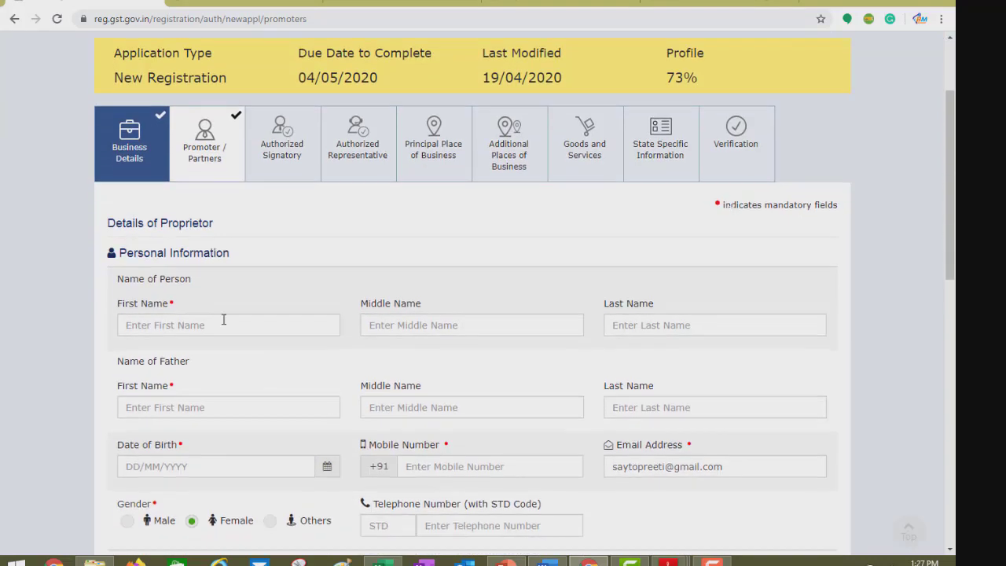
{"action": "left_click_drag", "start_coordinate": [117, 253], "coordinate": [202, 264]}
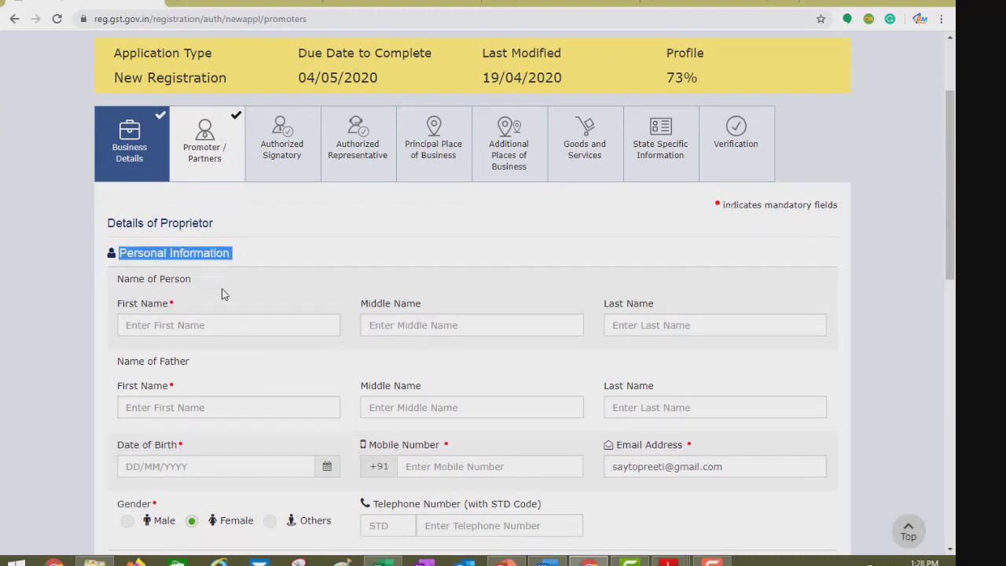
{"action": "left_click", "coordinate": [223, 289]}
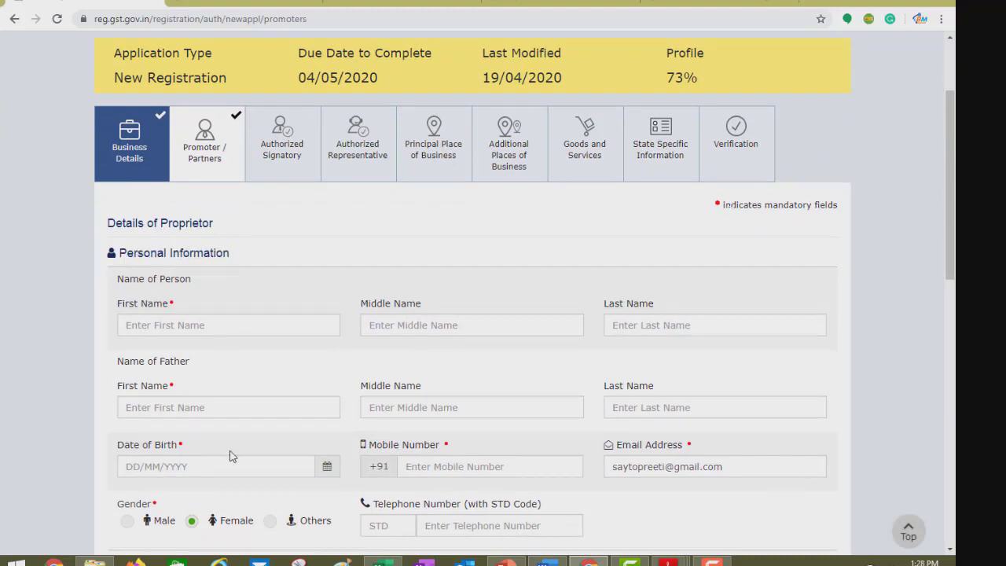
{"action": "left_click", "coordinate": [684, 444]}
Start the designation field and scroll through the Identity and Residential Address sections.
{"action": "scroll", "coordinate": [472, 445], "scroll_direction": "down", "scroll_amount": 3}
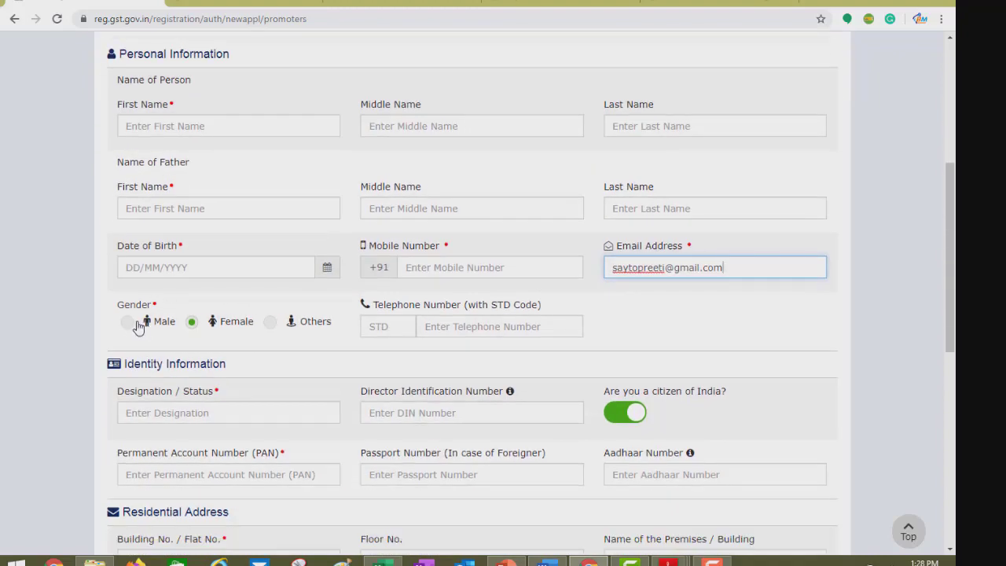
{"action": "scroll", "coordinate": [258, 415], "scroll_direction": "down", "scroll_amount": 2}
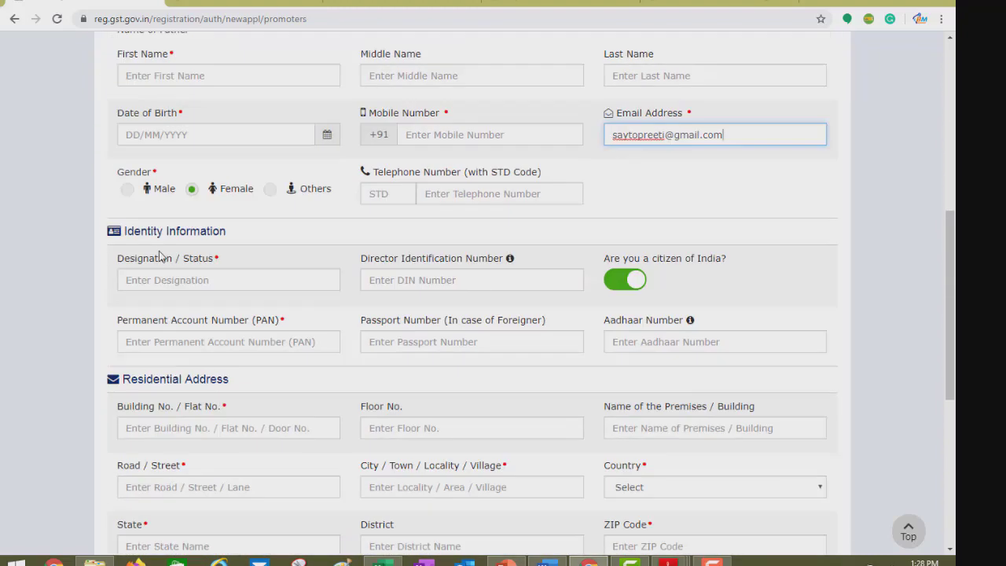
{"action": "left_click", "coordinate": [192, 265]}
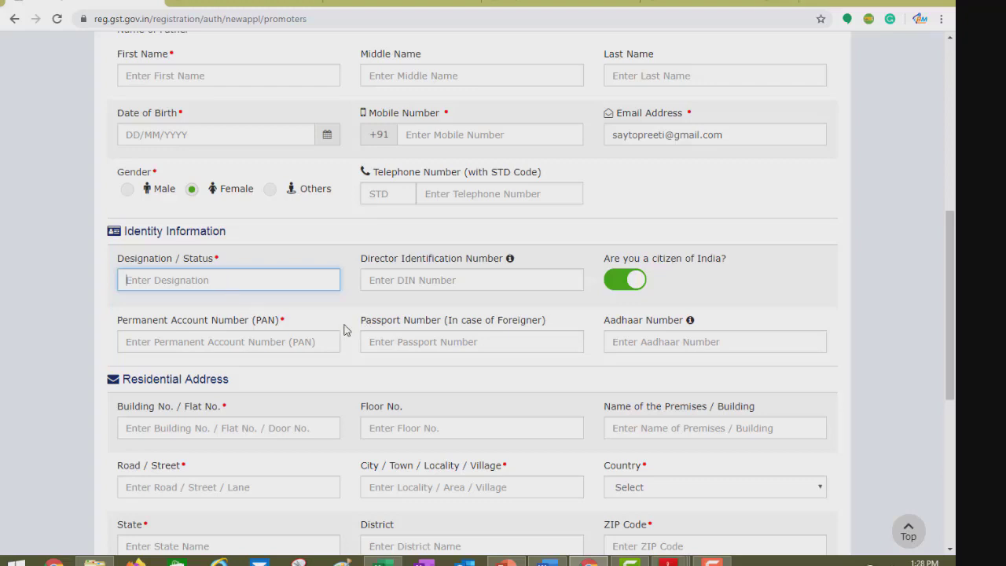
{"action": "scroll", "coordinate": [589, 384], "scroll_direction": "down", "scroll_amount": 1}
{"action": "scroll", "coordinate": [590, 385], "scroll_direction": "down", "scroll_amount": 1}
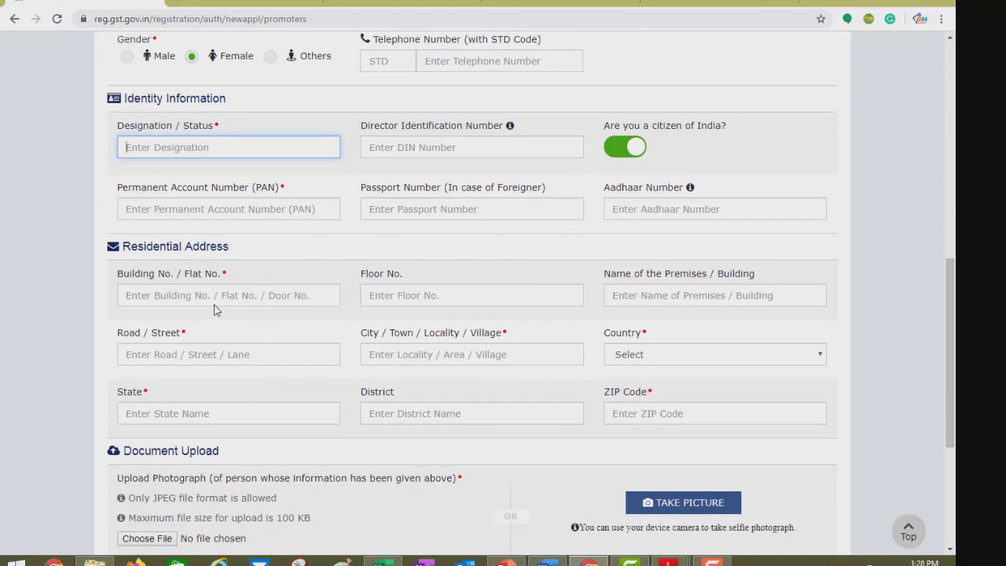
{"action": "scroll", "coordinate": [209, 398], "scroll_direction": "down", "scroll_amount": 1}
{"action": "scroll", "coordinate": [209, 397], "scroll_direction": "down", "scroll_amount": 3}
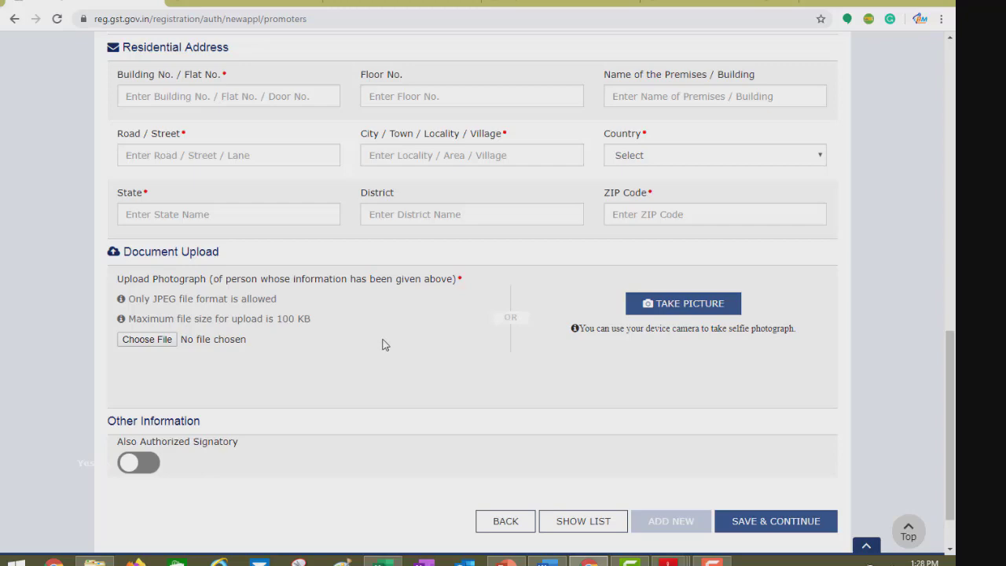
{"action": "scroll", "coordinate": [382, 344], "scroll_direction": "up", "scroll_amount": 9}
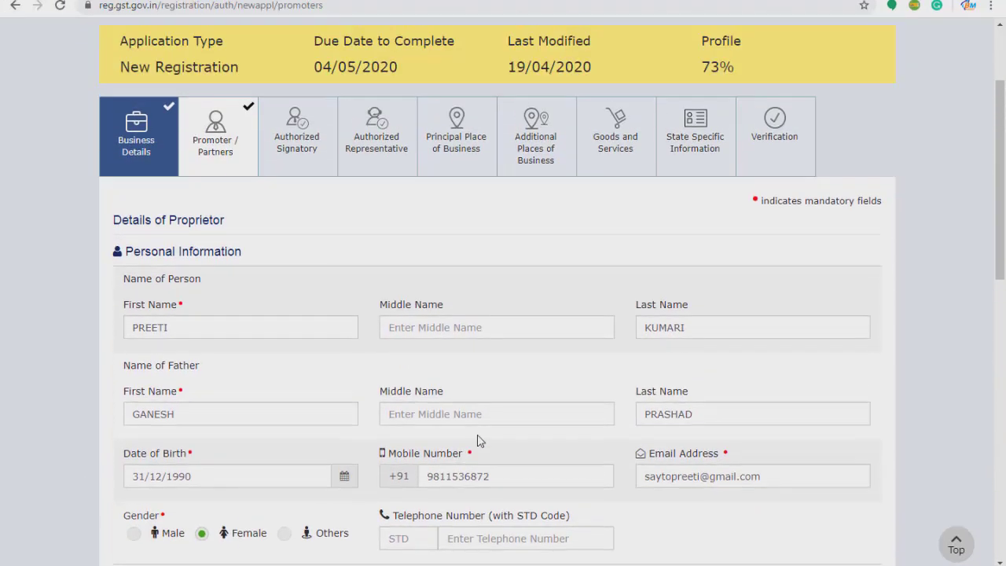
Upload the Photo image from the Gst Registration- Sole Proprietorship folder as the photograph.
{"action": "scroll", "coordinate": [481, 440], "scroll_direction": "down", "scroll_amount": 5}
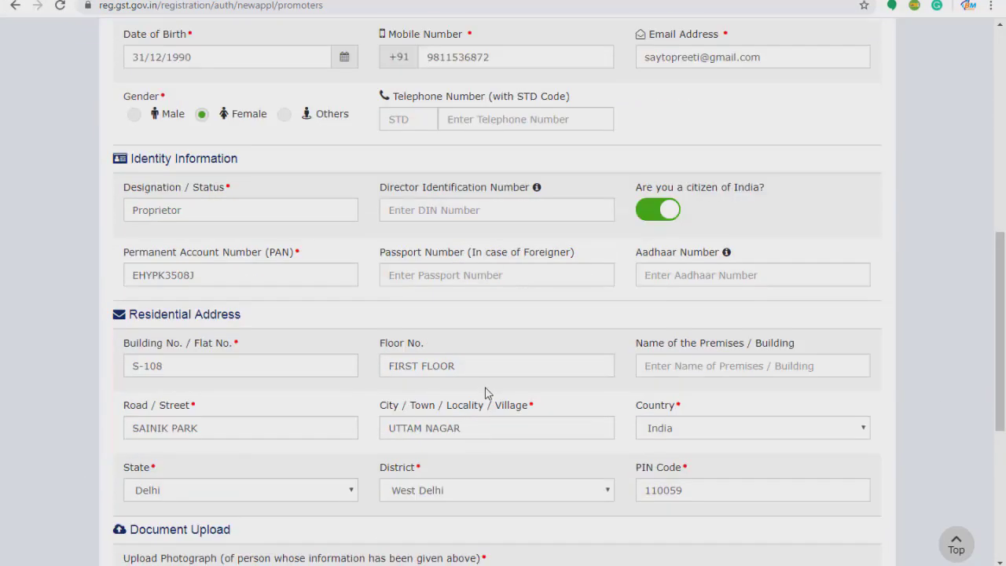
{"action": "scroll", "coordinate": [486, 392], "scroll_direction": "down", "scroll_amount": 5}
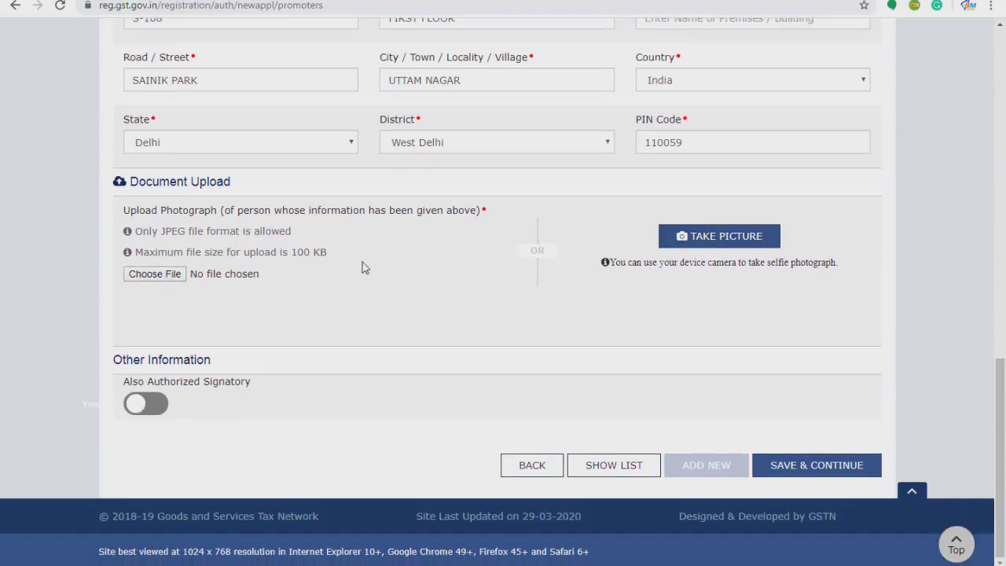
{"action": "left_click", "coordinate": [173, 281]}
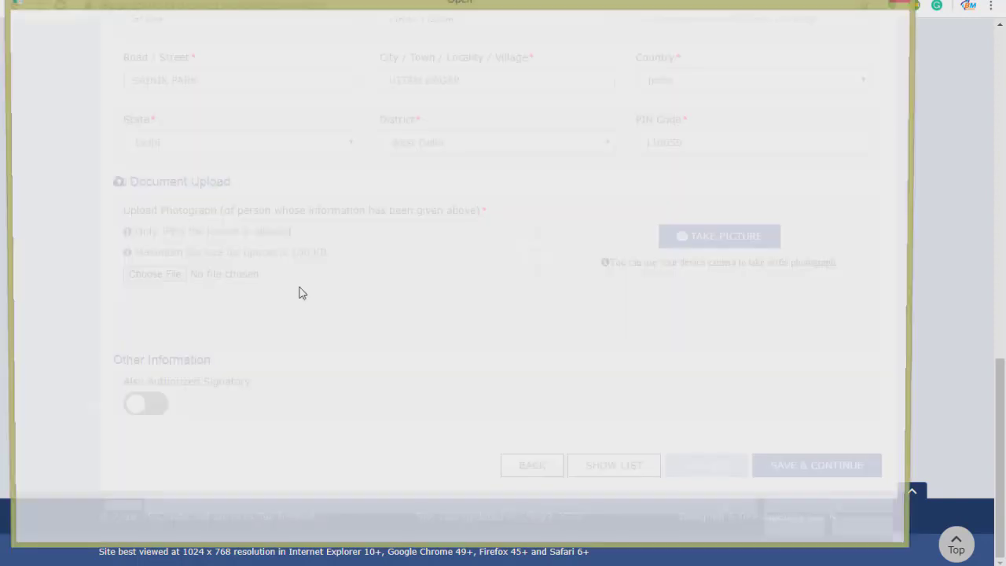
{"action": "left_click", "coordinate": [168, 267]}
{"action": "left_click", "coordinate": [167, 268]}
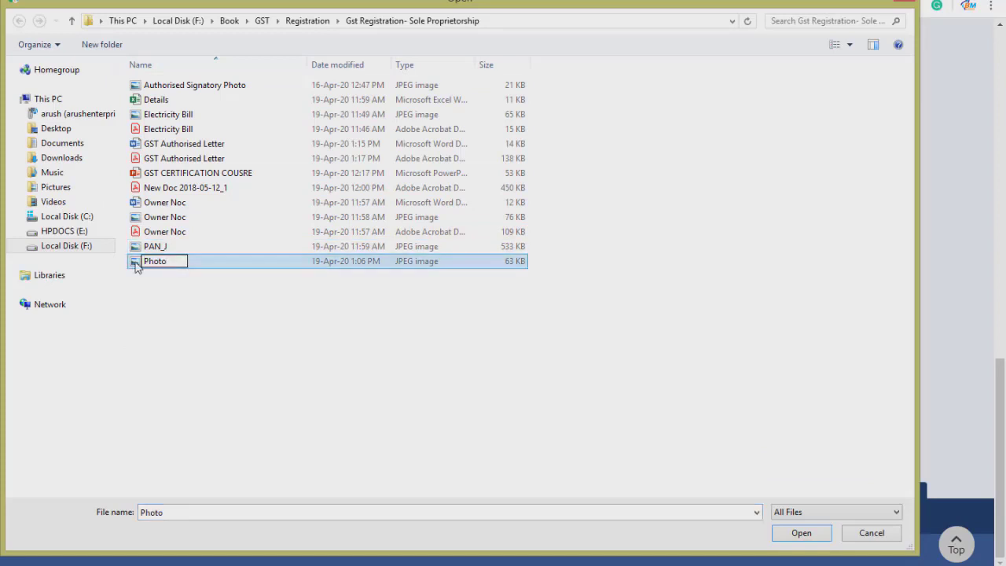
{"action": "double_click", "coordinate": [136, 268]}
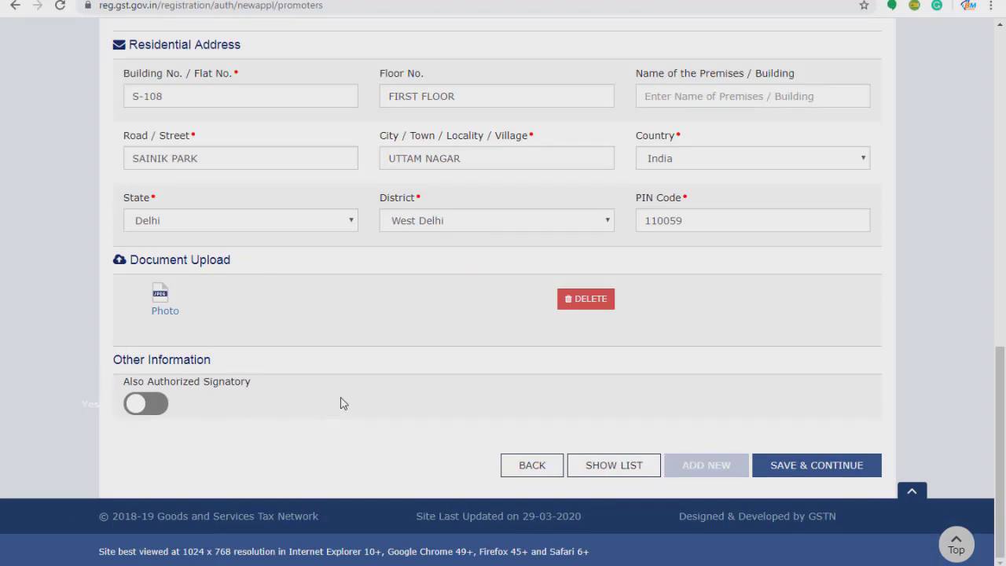
Leave Also Authorized Signatory off and save the proprietor details with SAVE & CONTINUE.
{"action": "scroll", "coordinate": [340, 403], "scroll_direction": "up", "scroll_amount": 4}
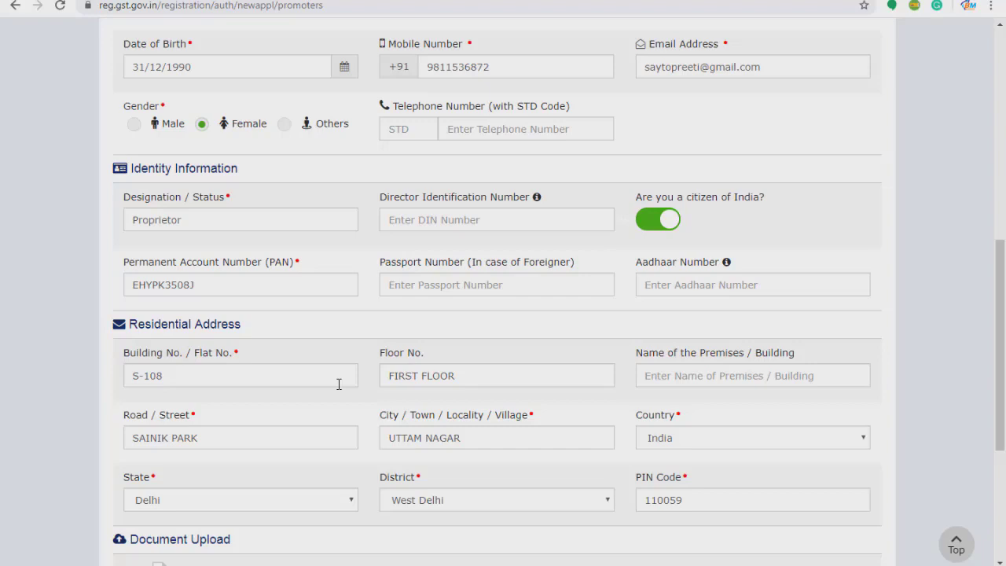
{"action": "scroll", "coordinate": [124, 324], "scroll_direction": "down", "scroll_amount": 4}
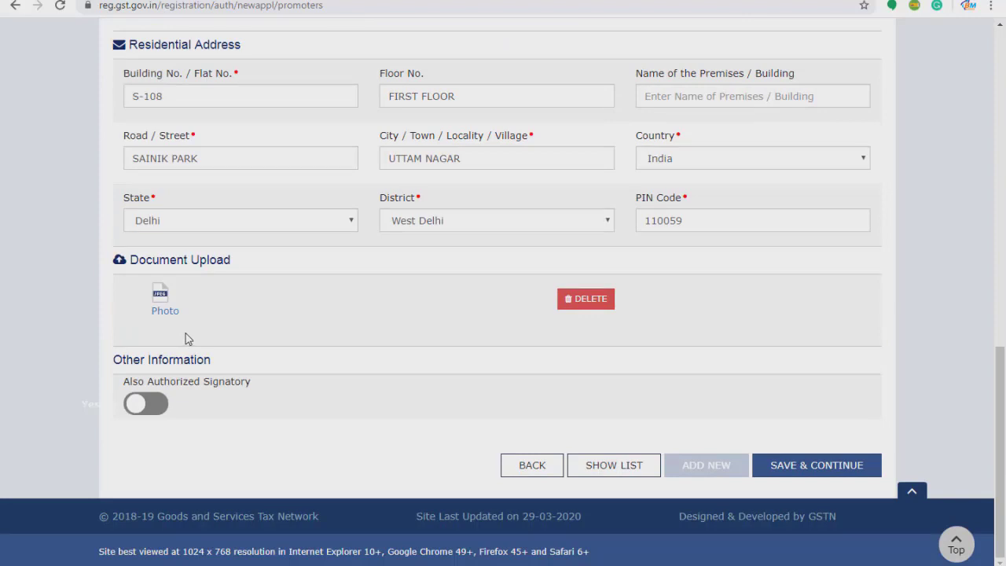
{"action": "left_click", "coordinate": [166, 406]}
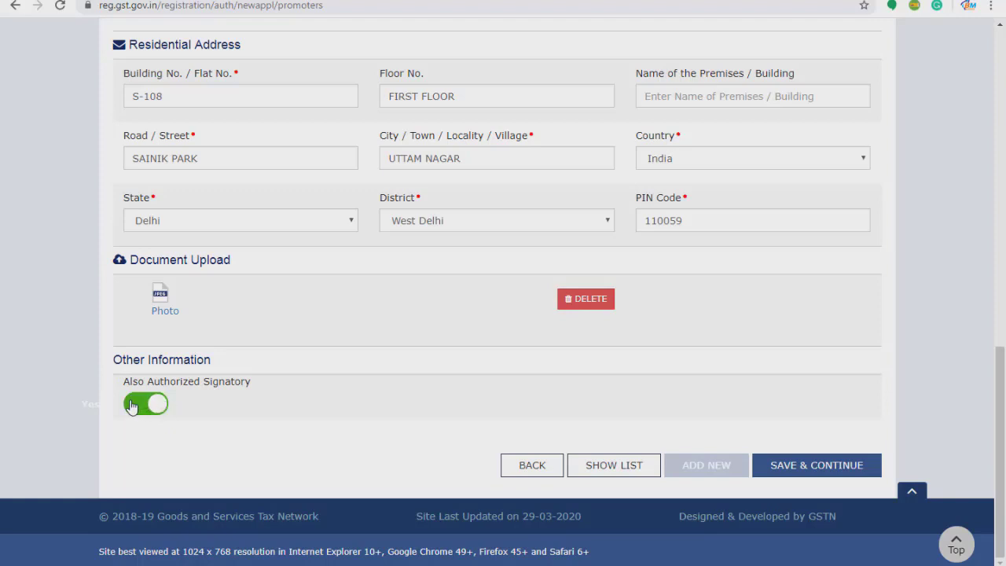
{"action": "left_click", "coordinate": [132, 406]}
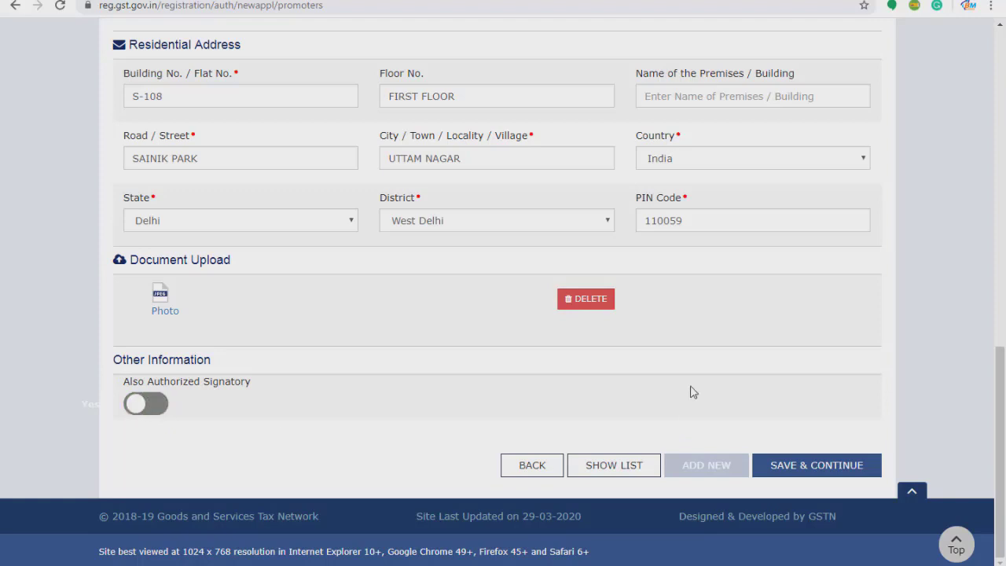
{"action": "left_click", "coordinate": [803, 469]}
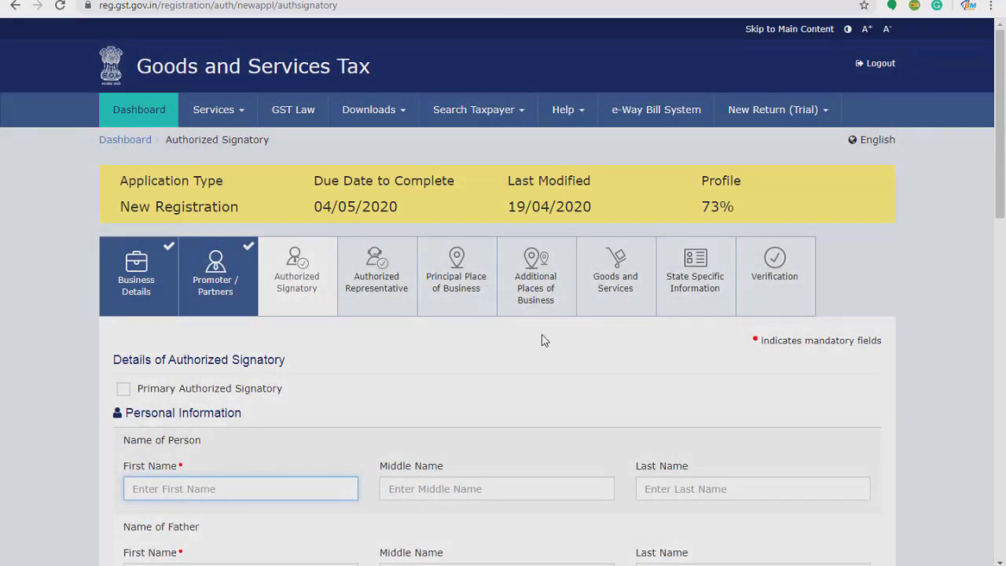
{"action": "scroll", "coordinate": [422, 331], "scroll_direction": "down", "scroll_amount": 2}
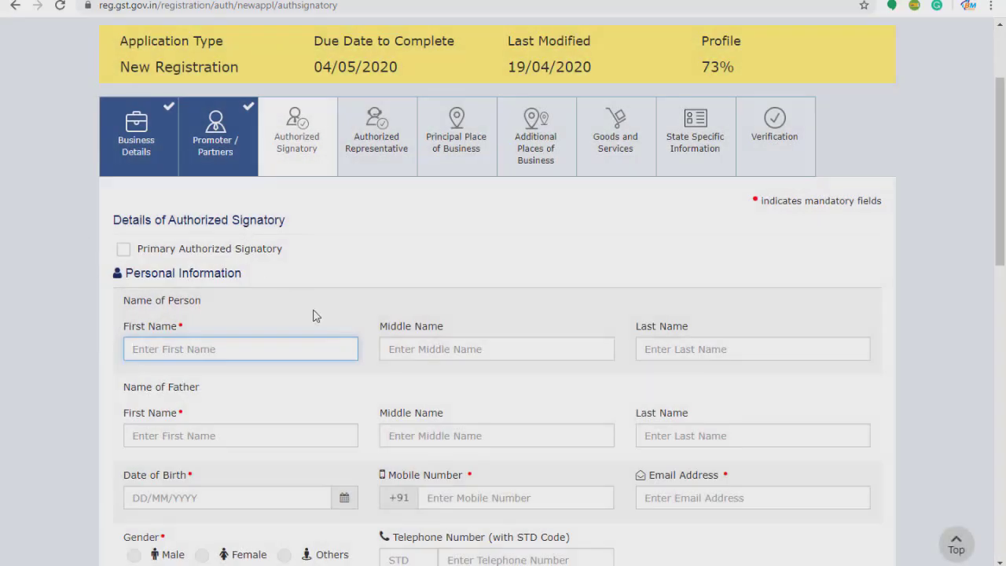
{"action": "scroll", "coordinate": [310, 308], "scroll_direction": "down", "scroll_amount": 1}
{"action": "scroll", "coordinate": [285, 227], "scroll_direction": "down", "scroll_amount": 2}
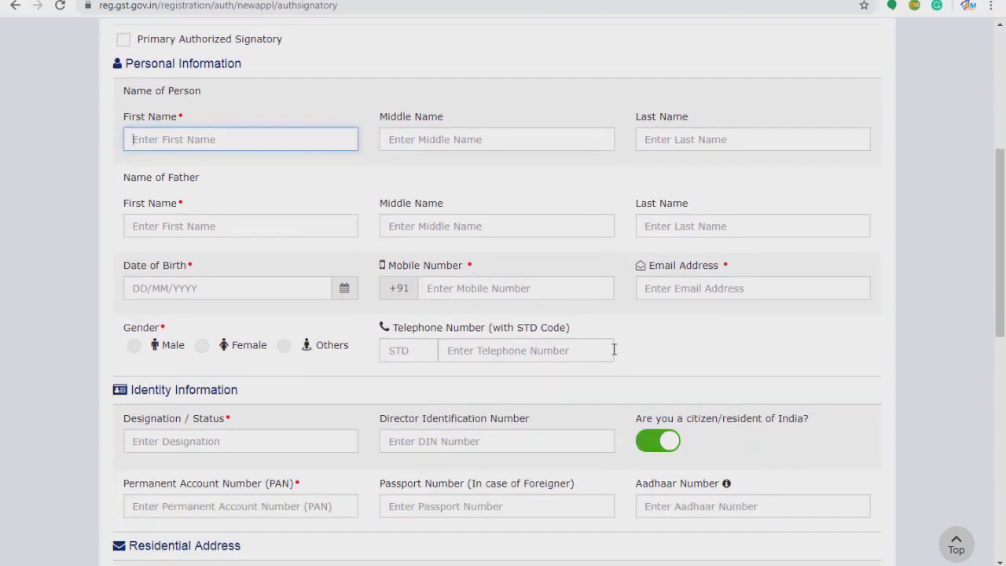
{"action": "scroll", "coordinate": [437, 277], "scroll_direction": "up", "scroll_amount": 4}
{"action": "scroll", "coordinate": [231, 427], "scroll_direction": "down", "scroll_amount": 4}
{"action": "scroll", "coordinate": [174, 469], "scroll_direction": "down", "scroll_amount": 5}
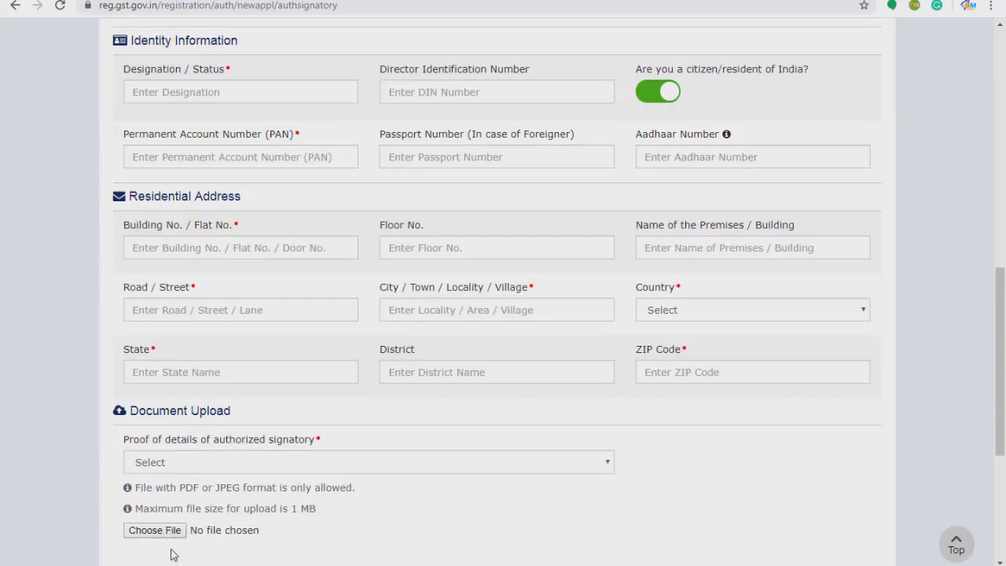
{"action": "scroll", "coordinate": [430, 230], "scroll_direction": "up", "scroll_amount": 4}
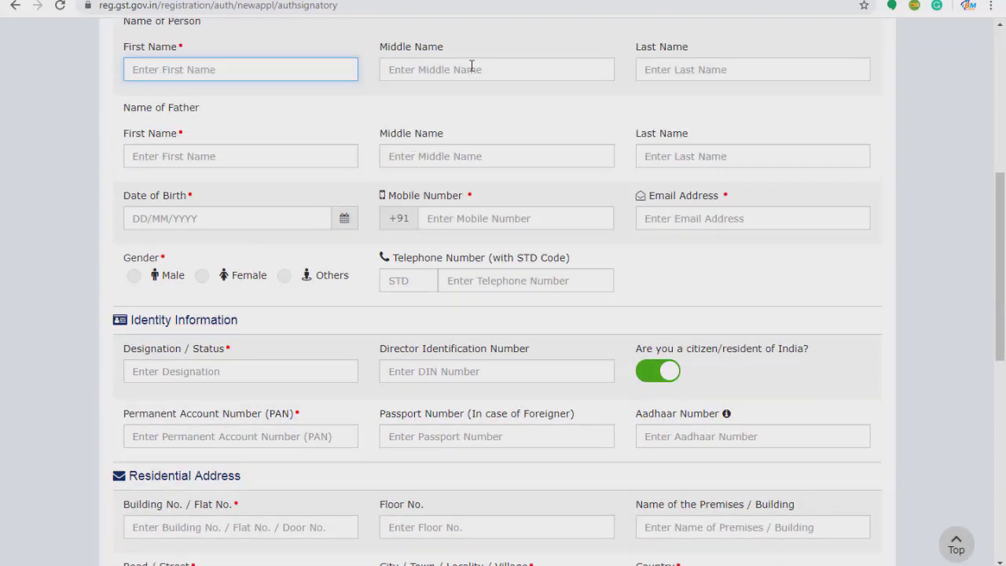
{"action": "scroll", "coordinate": [413, 162], "scroll_direction": "up", "scroll_amount": 3}
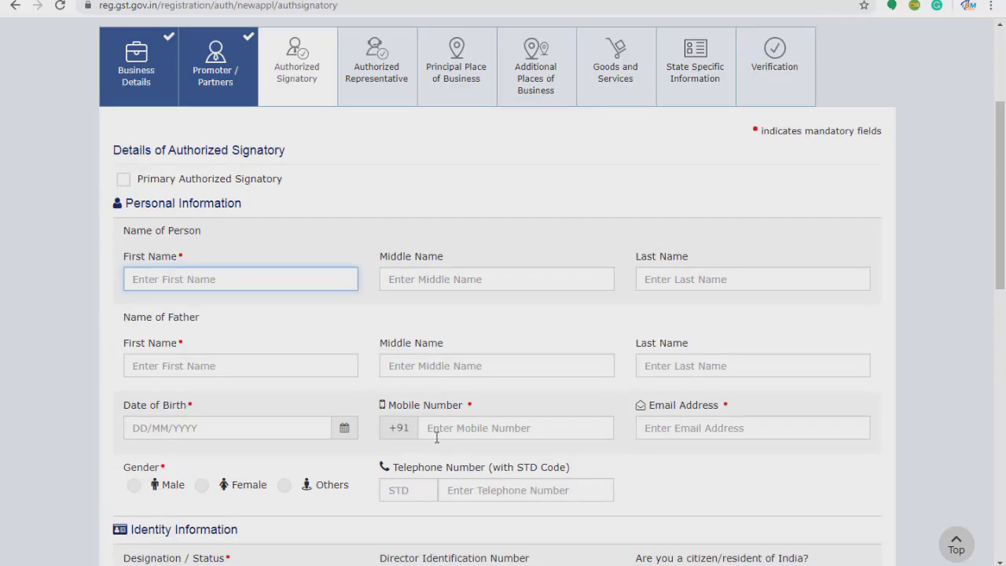
{"action": "scroll", "coordinate": [434, 434], "scroll_direction": "down", "scroll_amount": 3}
{"action": "scroll", "coordinate": [435, 434], "scroll_direction": "up", "scroll_amount": 3}
{"action": "scroll", "coordinate": [341, 196], "scroll_direction": "down", "scroll_amount": 1}
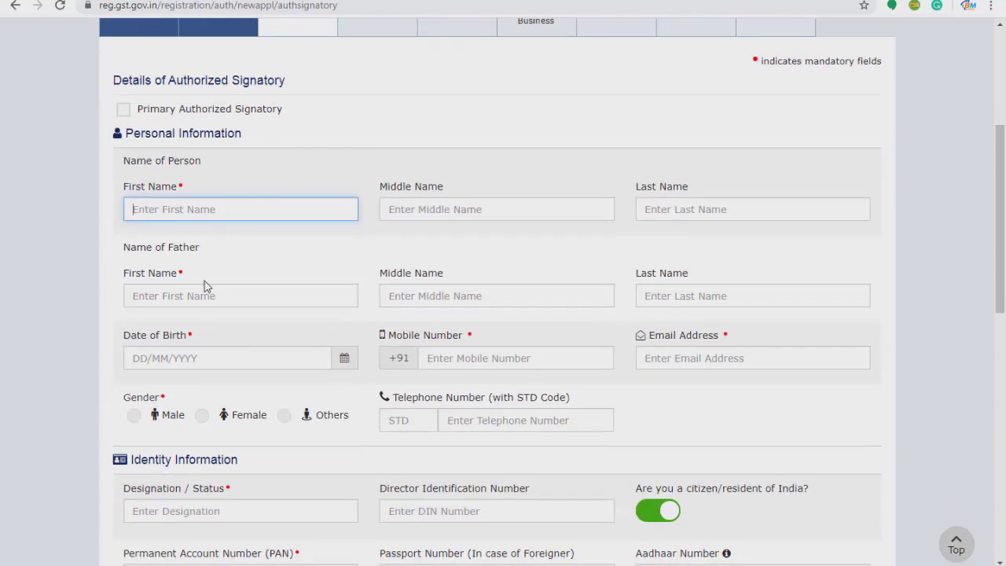
{"action": "scroll", "coordinate": [638, 380], "scroll_direction": "down", "scroll_amount": 3}
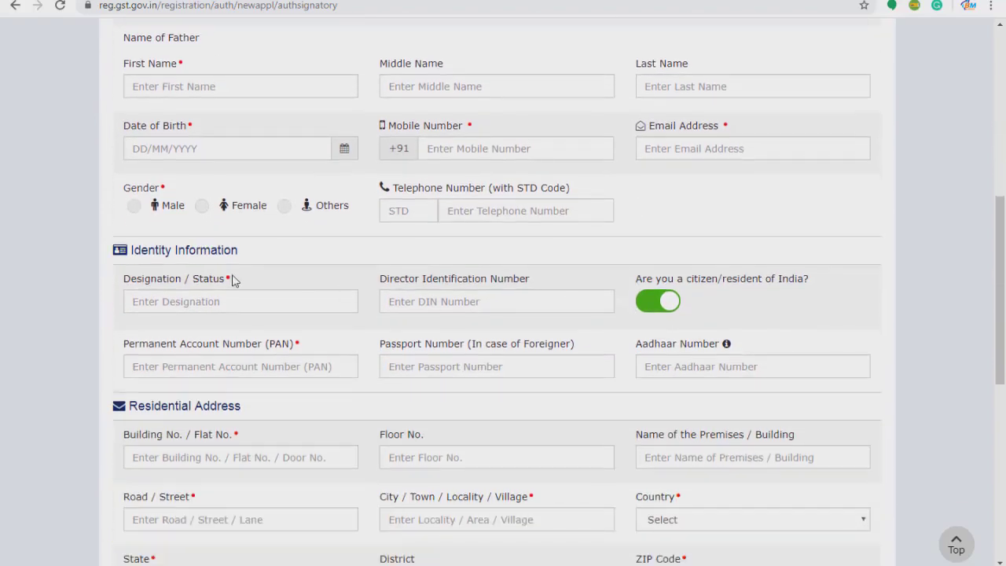
{"action": "scroll", "coordinate": [539, 404], "scroll_direction": "down", "scroll_amount": 4}
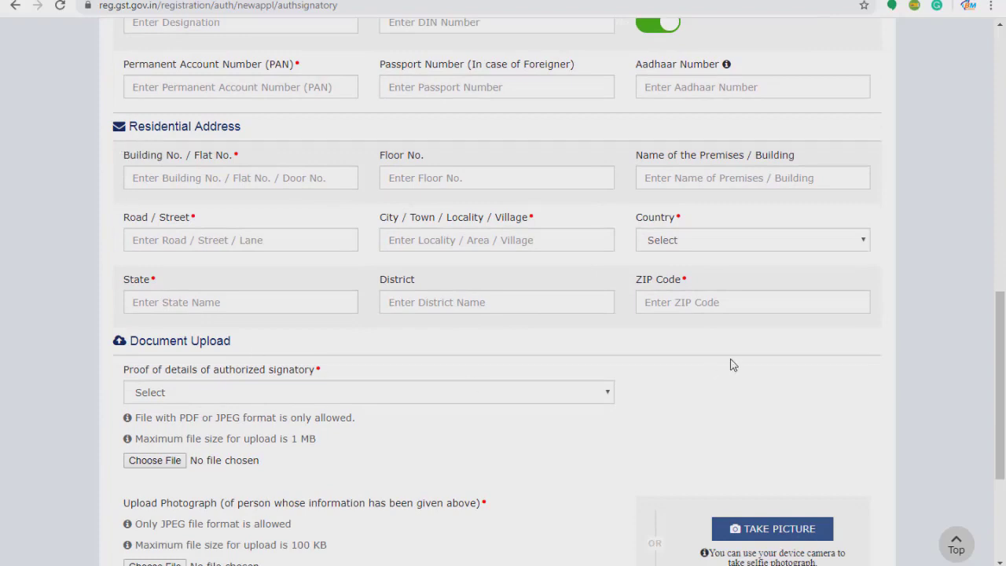
{"action": "scroll", "coordinate": [728, 360], "scroll_direction": "down", "scroll_amount": 1}
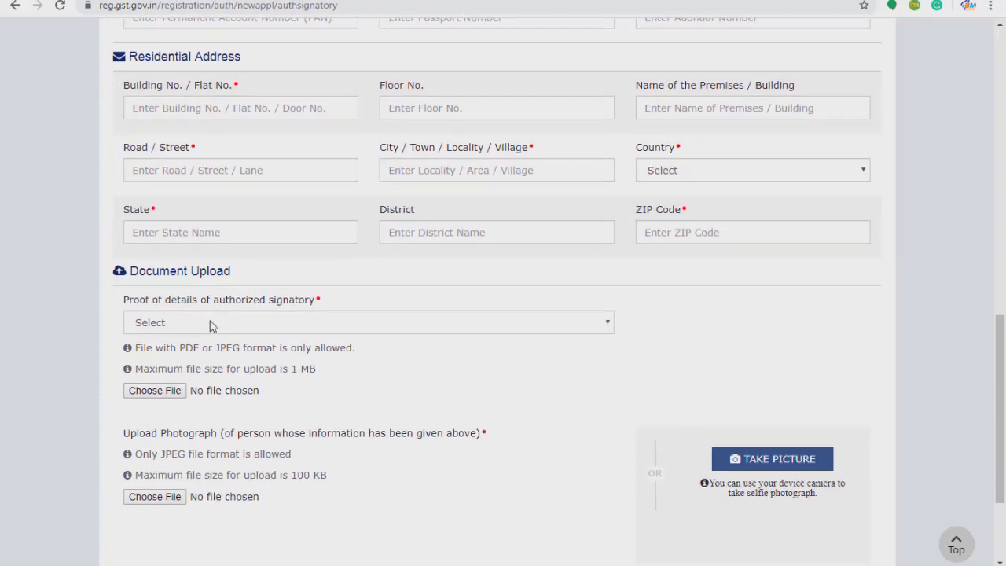
{"action": "left_click", "coordinate": [209, 322]}
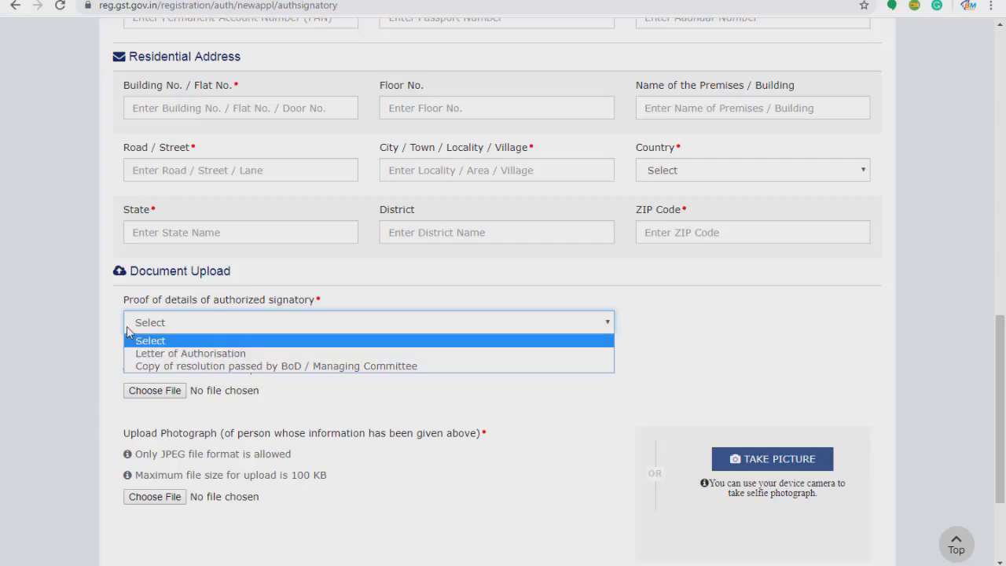
{"action": "left_click", "coordinate": [550, 412]}
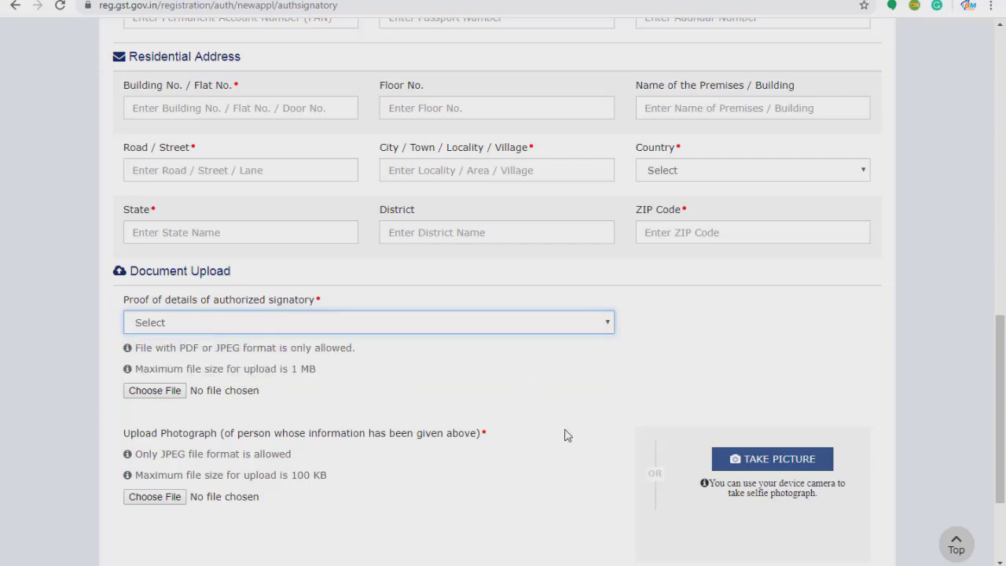
{"action": "mouse_move", "coordinate": [707, 564]}
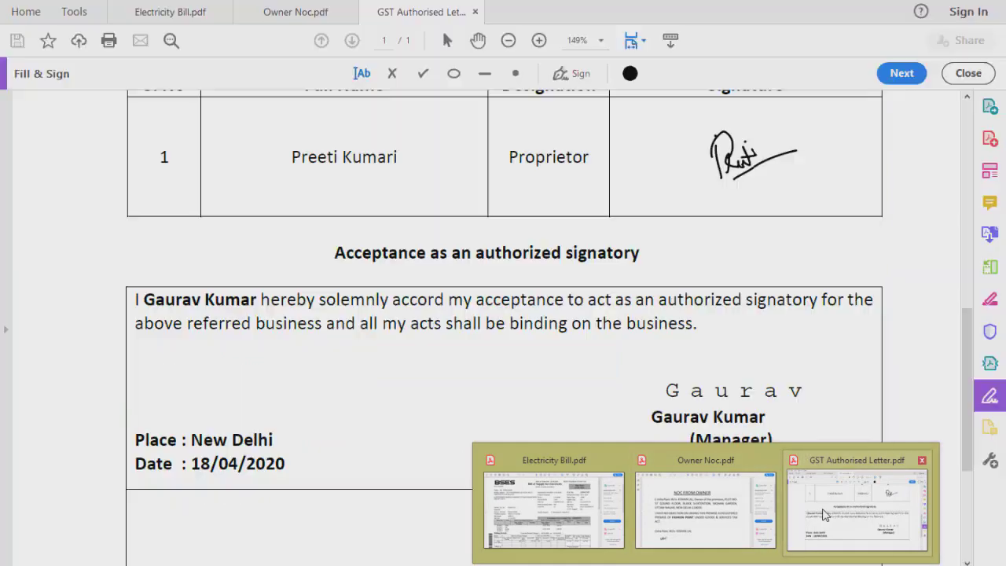
Bring GST Authorised Letter.pdf to the front and read through its signatory declaration and acceptance.
{"action": "left_click", "coordinate": [822, 517]}
{"action": "scroll", "coordinate": [563, 360], "scroll_direction": "up", "scroll_amount": 1}
{"action": "scroll", "coordinate": [570, 359], "scroll_direction": "up", "scroll_amount": 4}
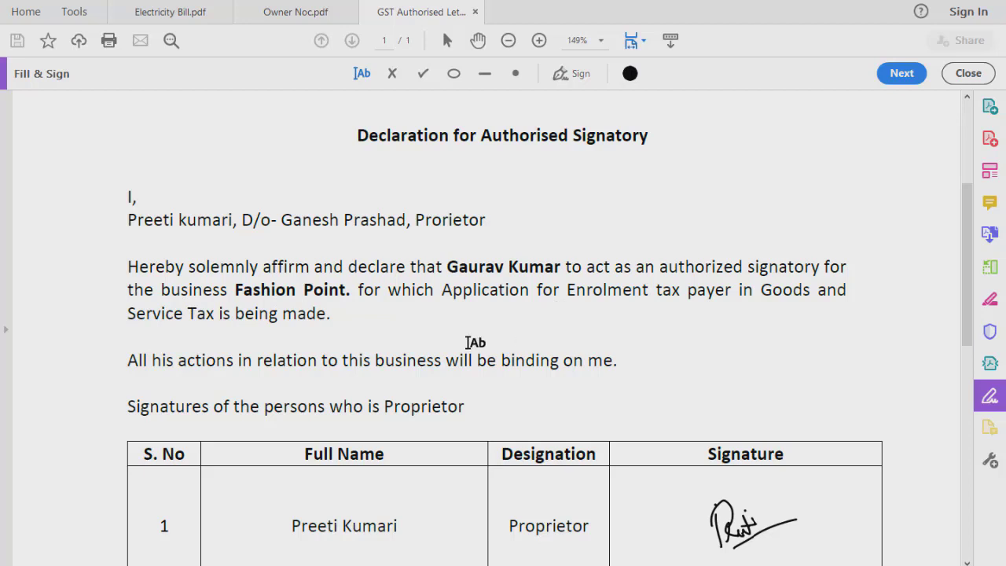
{"action": "scroll", "coordinate": [518, 341], "scroll_direction": "down", "scroll_amount": 1}
{"action": "scroll", "coordinate": [517, 341], "scroll_direction": "down", "scroll_amount": 1}
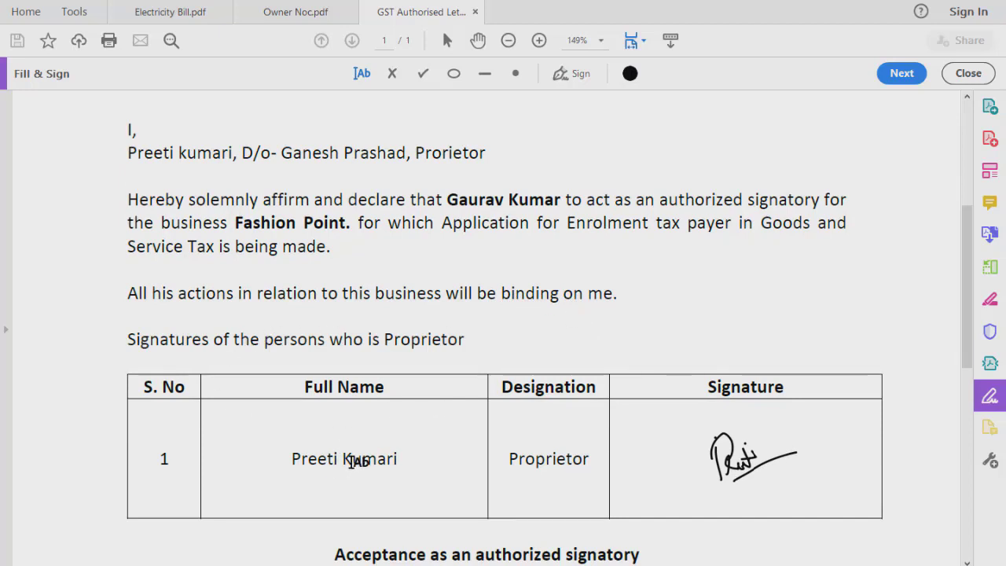
{"action": "scroll", "coordinate": [776, 462], "scroll_direction": "down", "scroll_amount": 9}
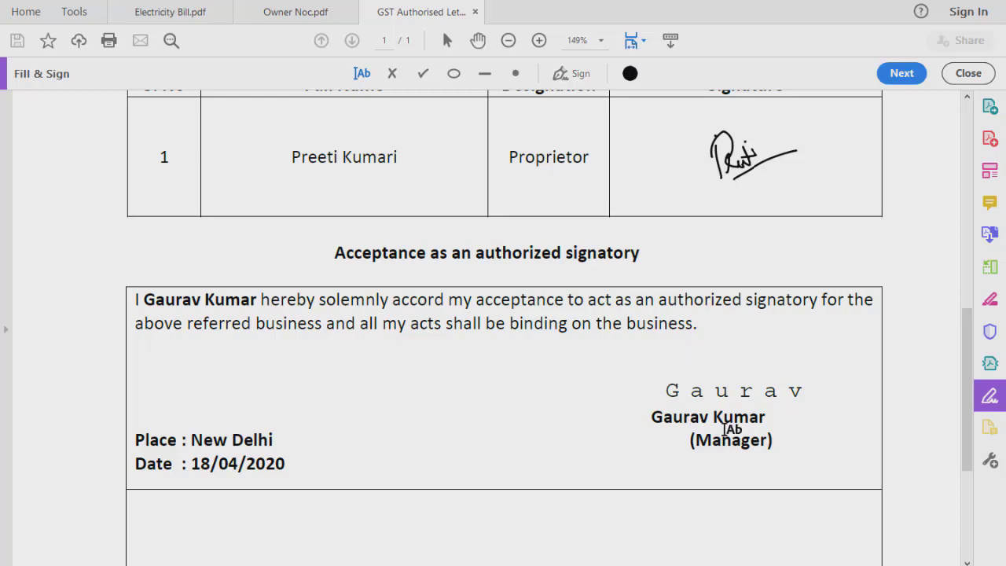
{"action": "scroll", "coordinate": [658, 439], "scroll_direction": "up", "scroll_amount": 10}
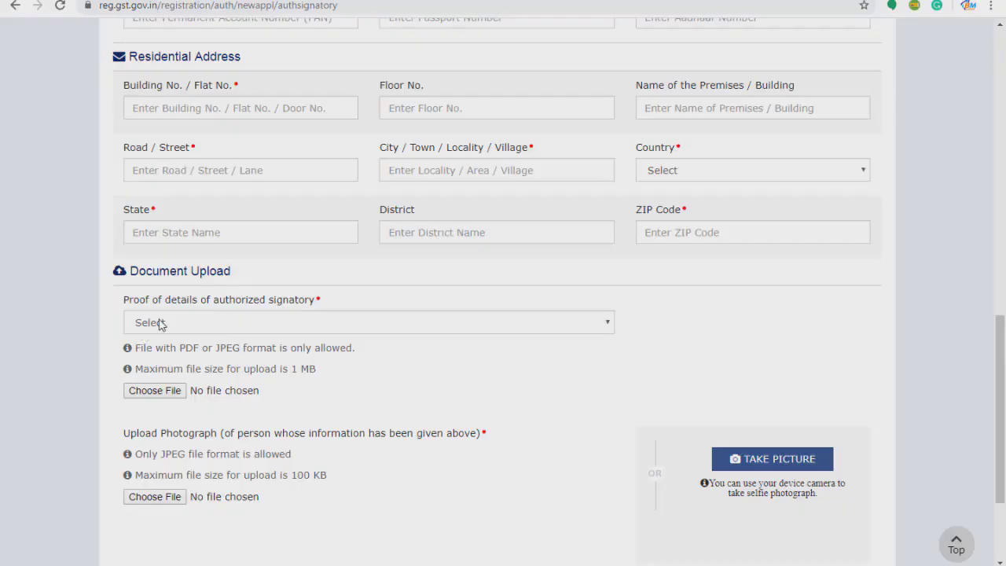
Set the proof type to Letter of Authorisation and upload GST Authorised Letter.pdf.
{"action": "left_click", "coordinate": [158, 323]}
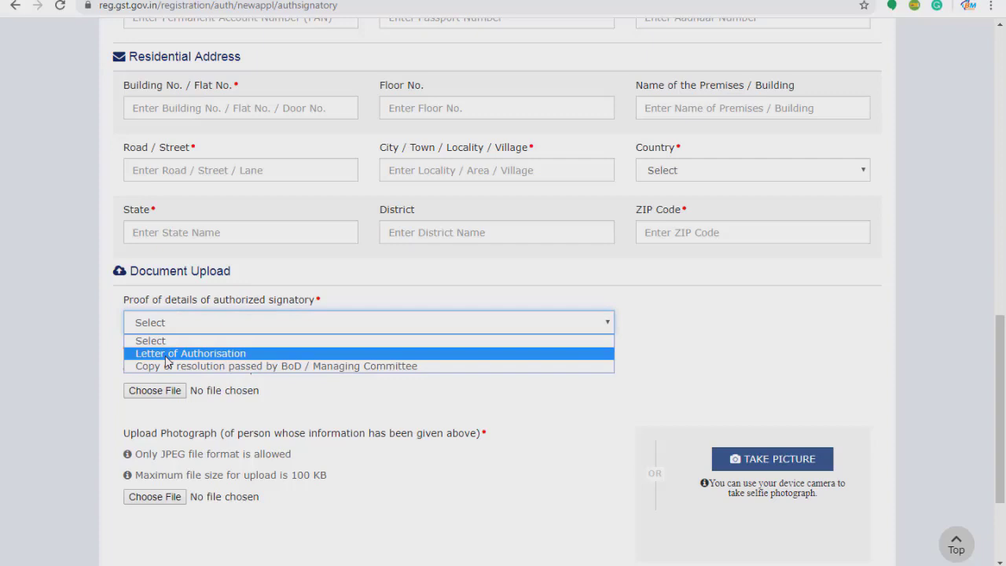
{"action": "left_click", "coordinate": [168, 355]}
{"action": "left_click", "coordinate": [155, 391]}
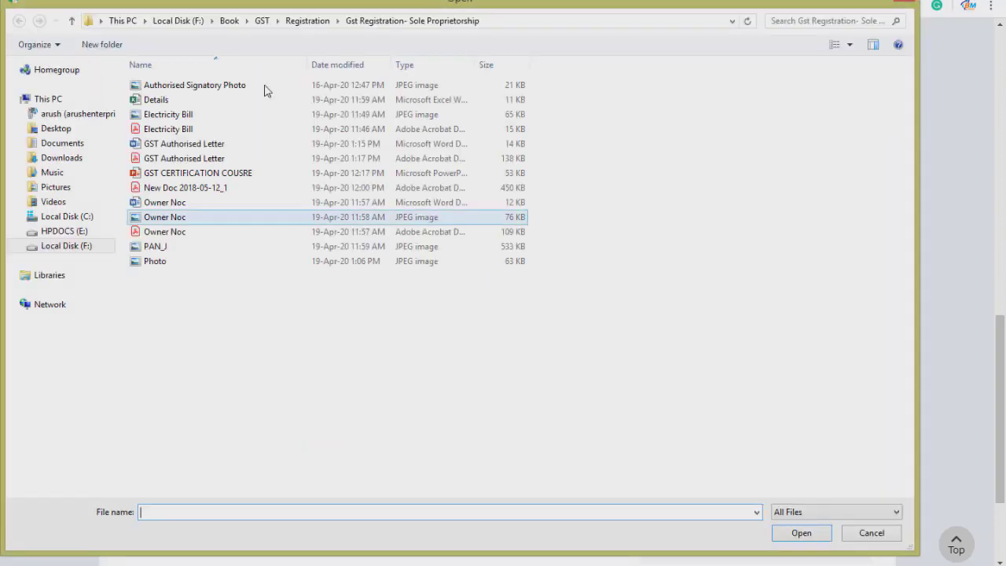
{"action": "left_click", "coordinate": [188, 160]}
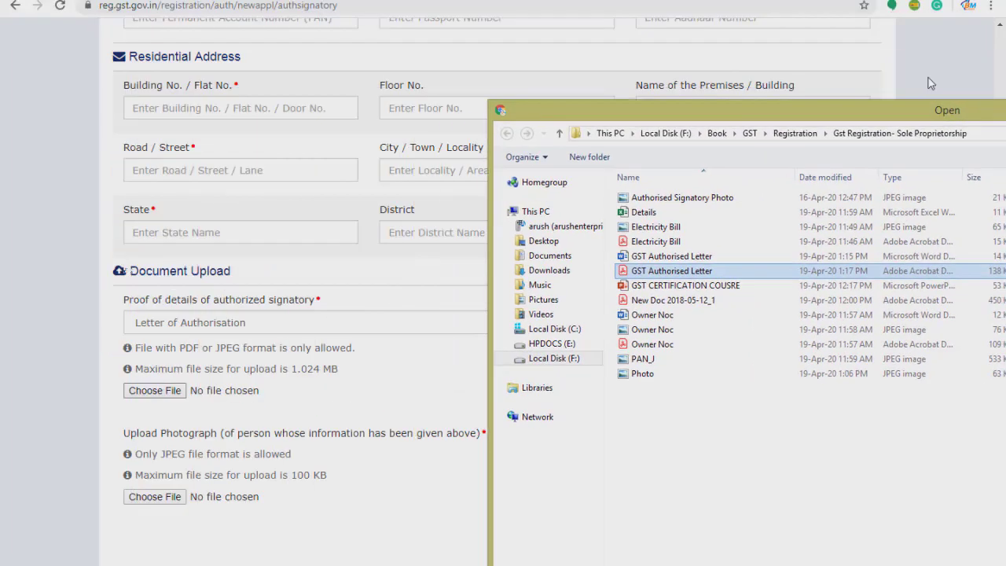
{"action": "left_click_drag", "start_coordinate": [933, 113], "coordinate": [931, 83]}
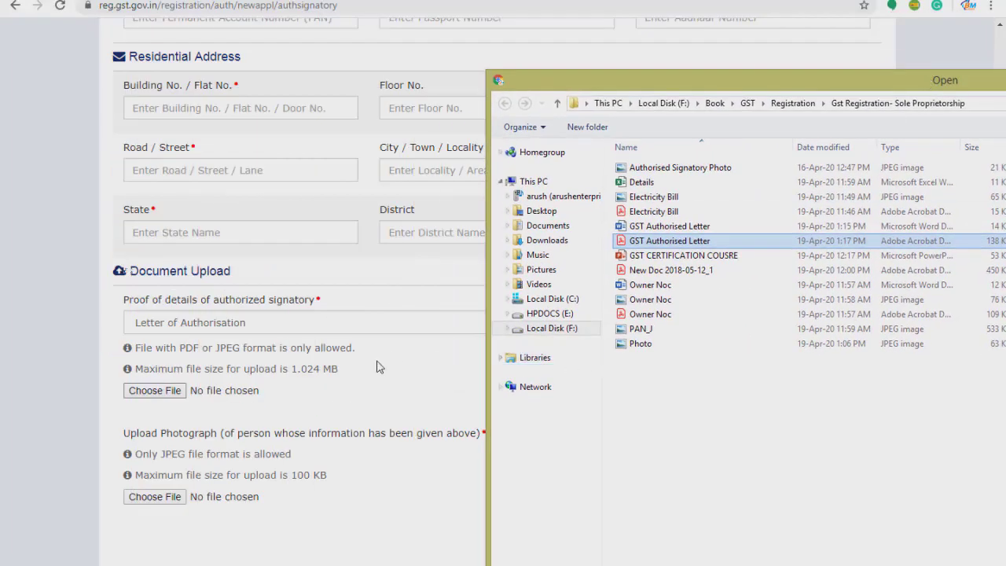
{"action": "double_click", "coordinate": [683, 242]}
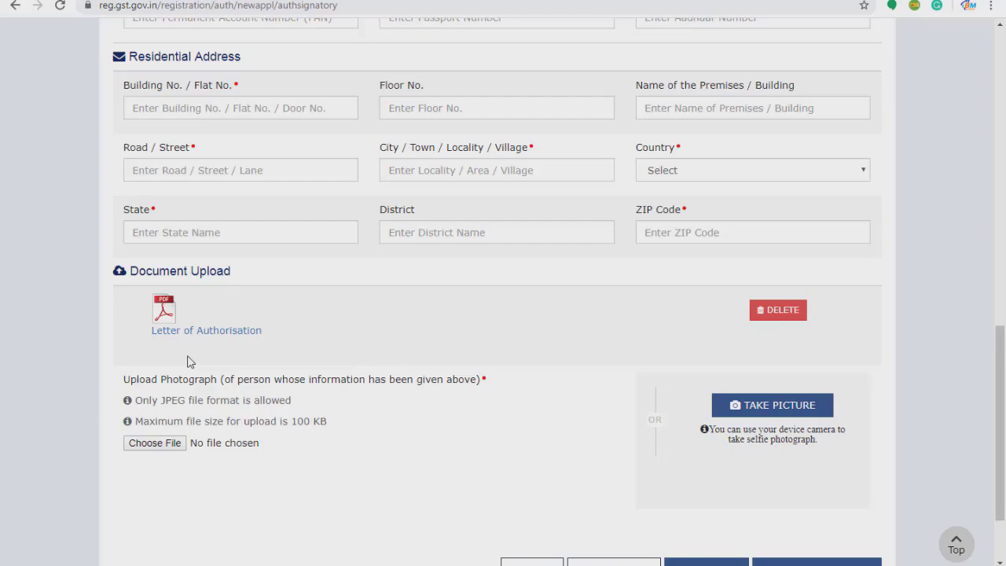
Upload the Authorised Signatory Photo image as the signatory's photograph.
{"action": "scroll", "coordinate": [280, 273], "scroll_direction": "up", "scroll_amount": 6}
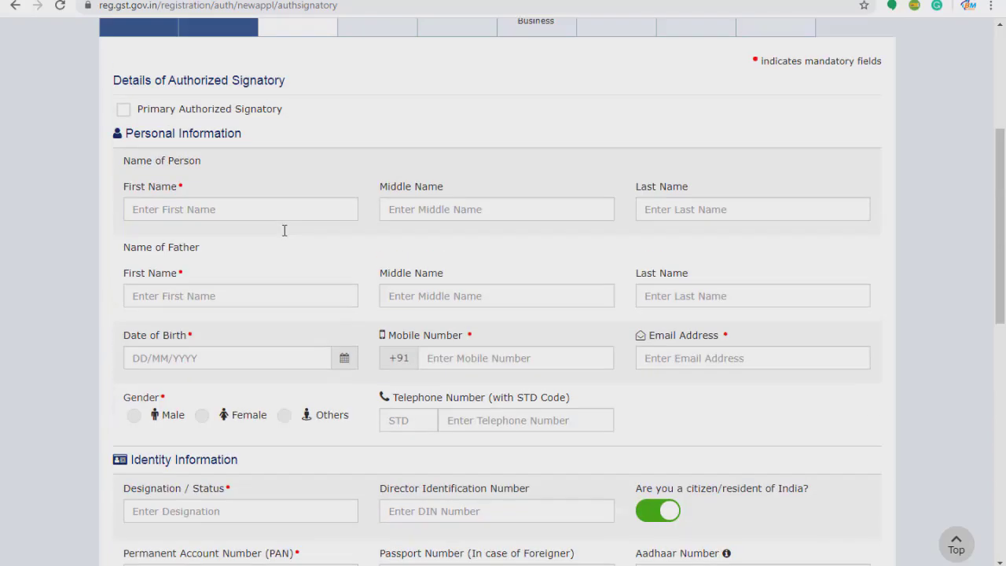
{"action": "scroll", "coordinate": [282, 228], "scroll_direction": "down", "scroll_amount": 7}
{"action": "scroll", "coordinate": [285, 236], "scroll_direction": "down", "scroll_amount": 1}
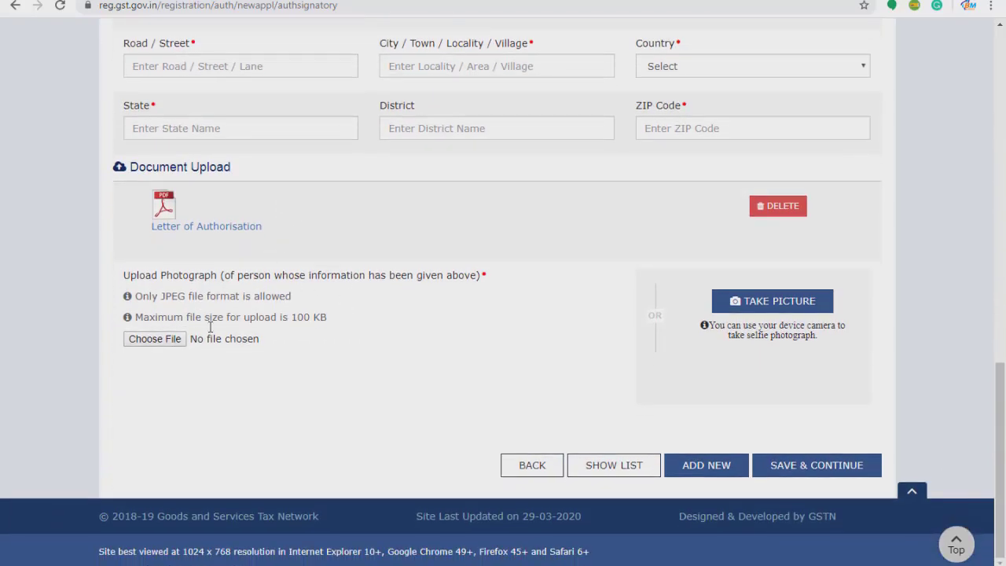
{"action": "left_click", "coordinate": [154, 339]}
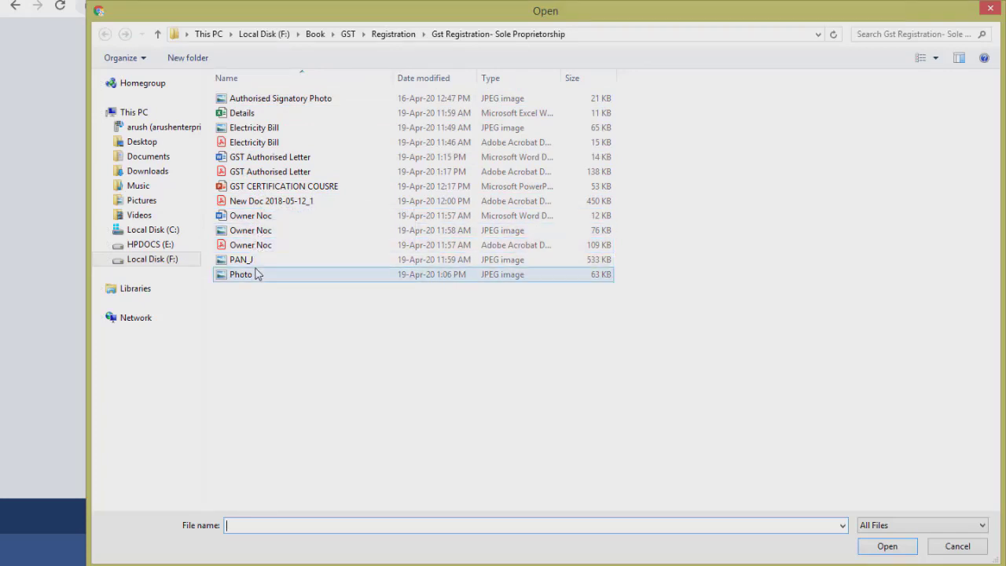
{"action": "left_click", "coordinate": [276, 101]}
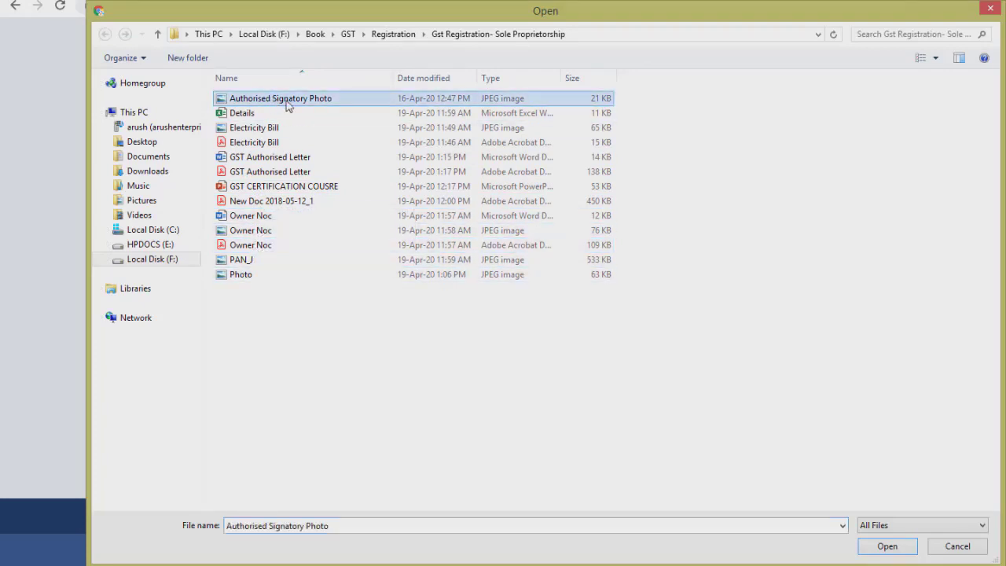
{"action": "left_click", "coordinate": [887, 547]}
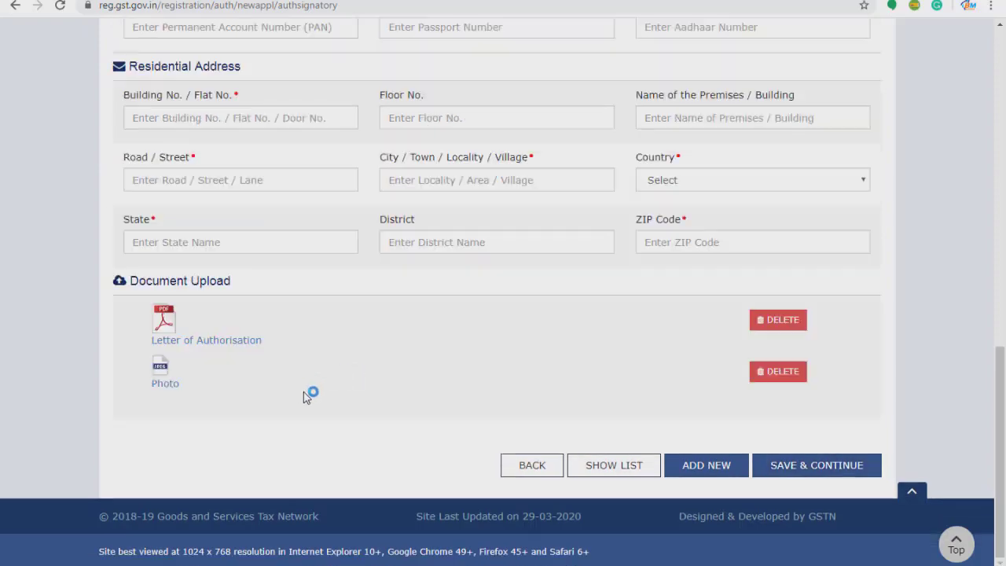
Tick Primary Authorized Signatory, re-ticking it once, and scroll down to Save & Continue.
{"action": "scroll", "coordinate": [482, 319], "scroll_direction": "up", "scroll_amount": 6}
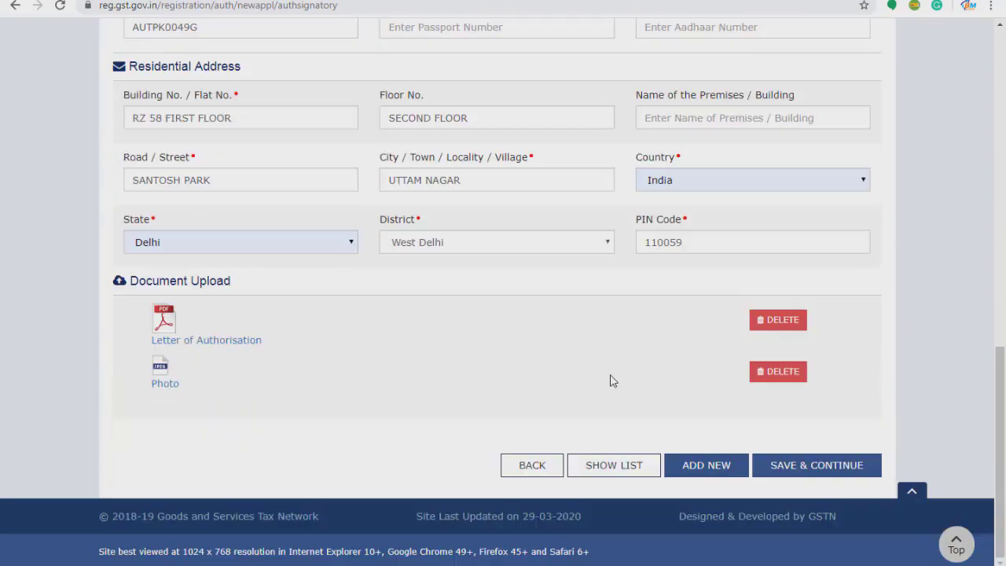
{"action": "scroll", "coordinate": [611, 382], "scroll_direction": "up", "scroll_amount": 10}
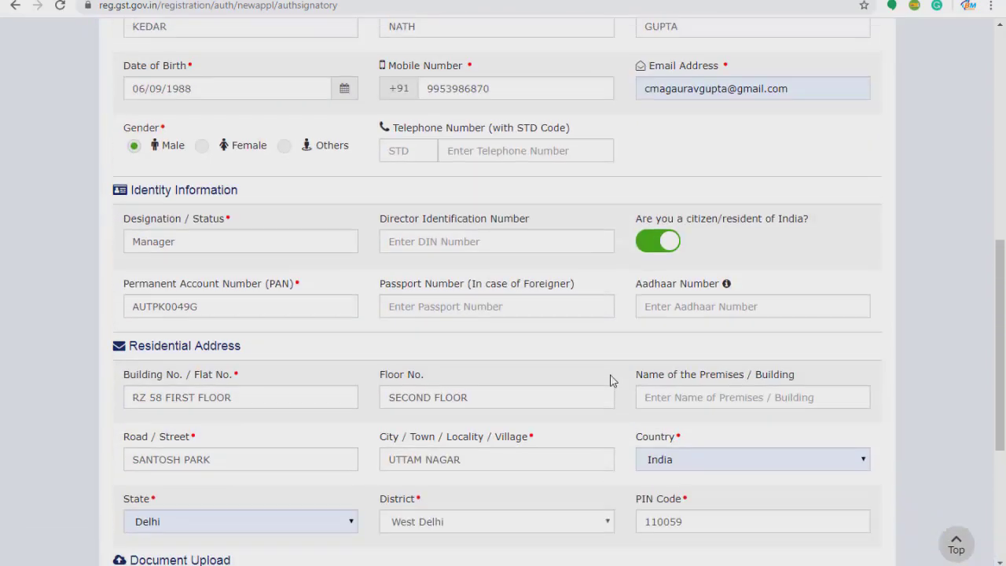
{"action": "scroll", "coordinate": [314, 354], "scroll_direction": "down", "scroll_amount": 1}
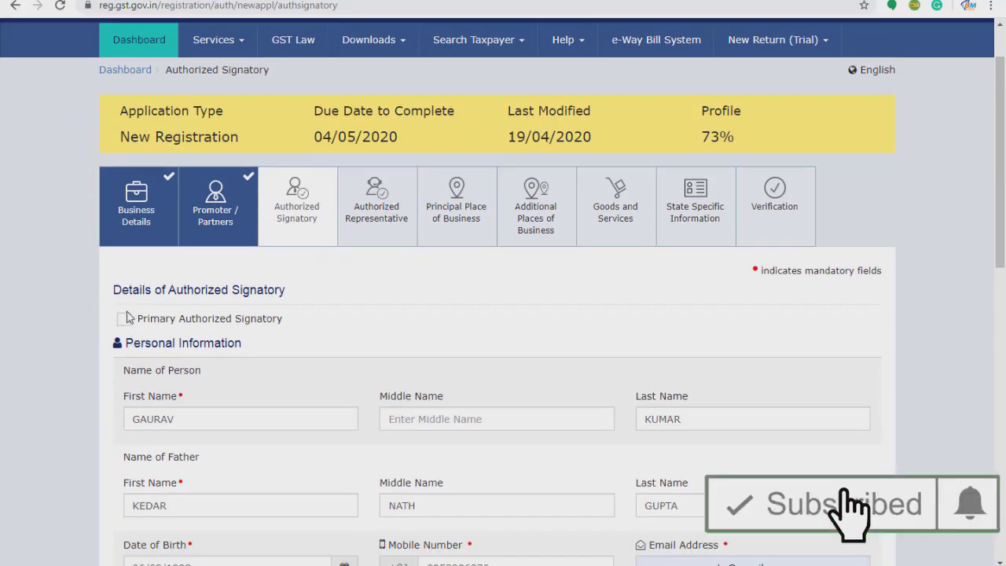
{"action": "scroll", "coordinate": [129, 341], "scroll_direction": "up", "scroll_amount": 1}
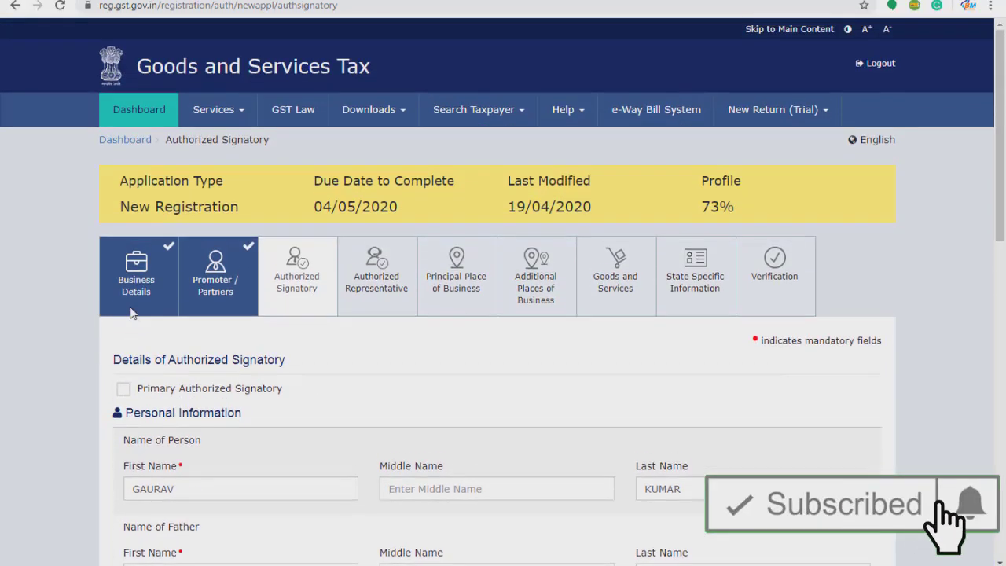
{"action": "left_click", "coordinate": [123, 389]}
{"action": "scroll", "coordinate": [122, 336], "scroll_direction": "down", "scroll_amount": 1}
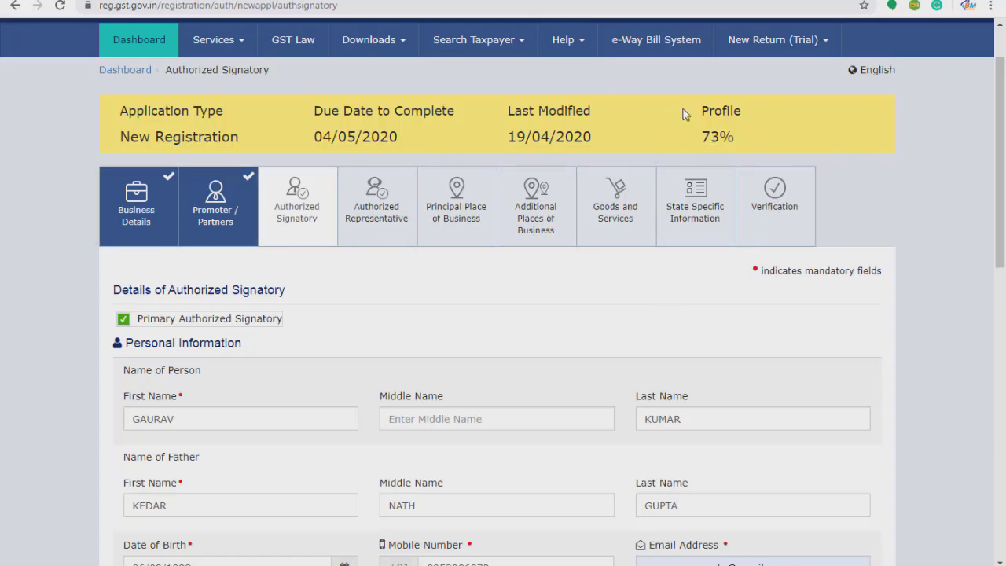
{"action": "left_click", "coordinate": [125, 324]}
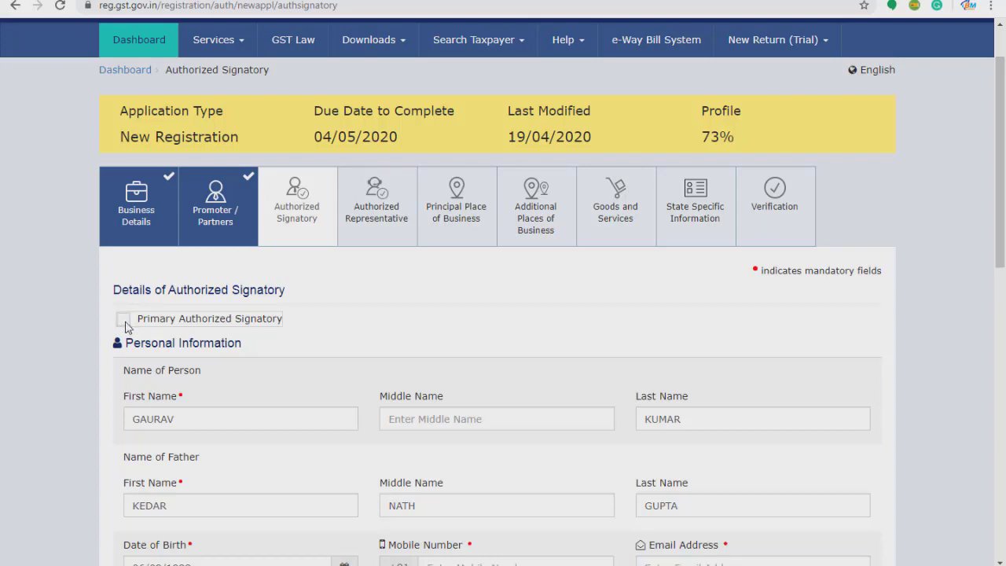
{"action": "left_click", "coordinate": [125, 321]}
{"action": "scroll", "coordinate": [452, 470], "scroll_direction": "down", "scroll_amount": 1}
{"action": "scroll", "coordinate": [452, 469], "scroll_direction": "down", "scroll_amount": 7}
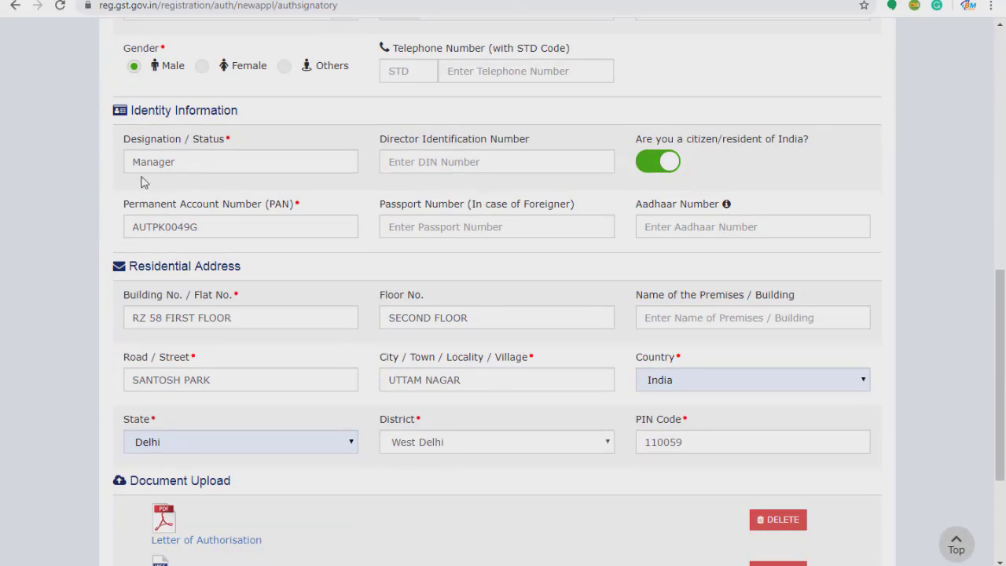
{"action": "scroll", "coordinate": [242, 392], "scroll_direction": "down", "scroll_amount": 3}
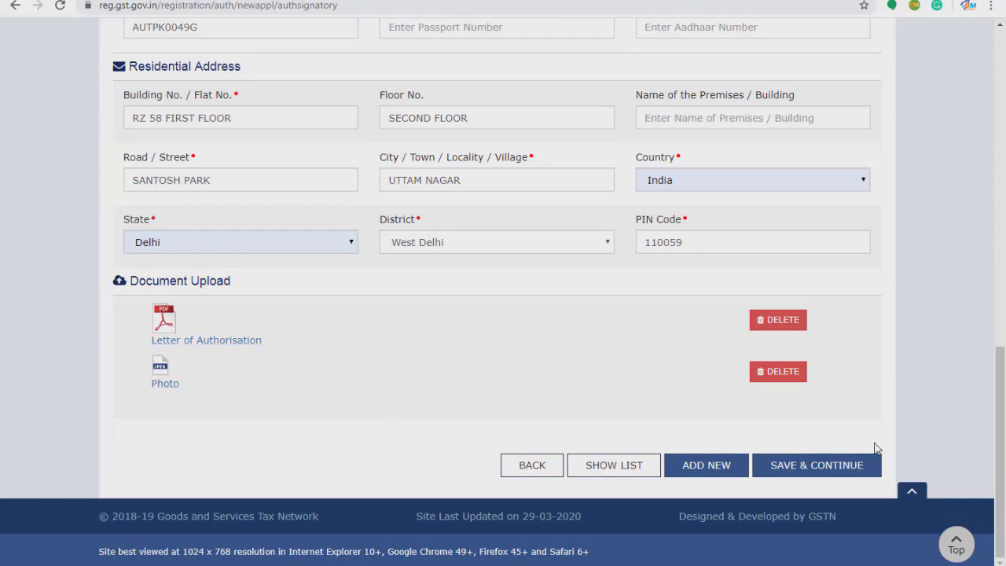
{"action": "left_click", "coordinate": [817, 470]}
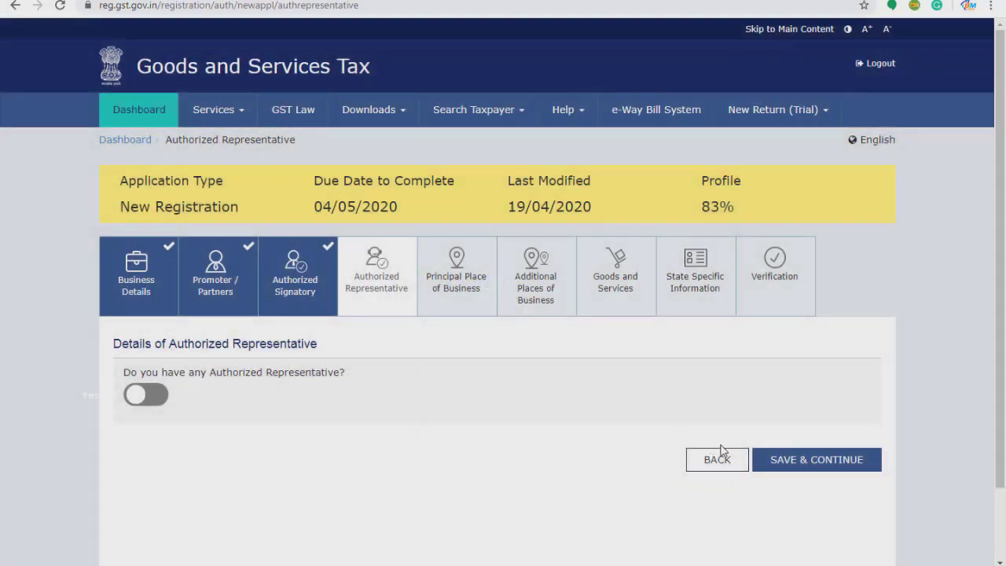
{"action": "left_click", "coordinate": [716, 463]}
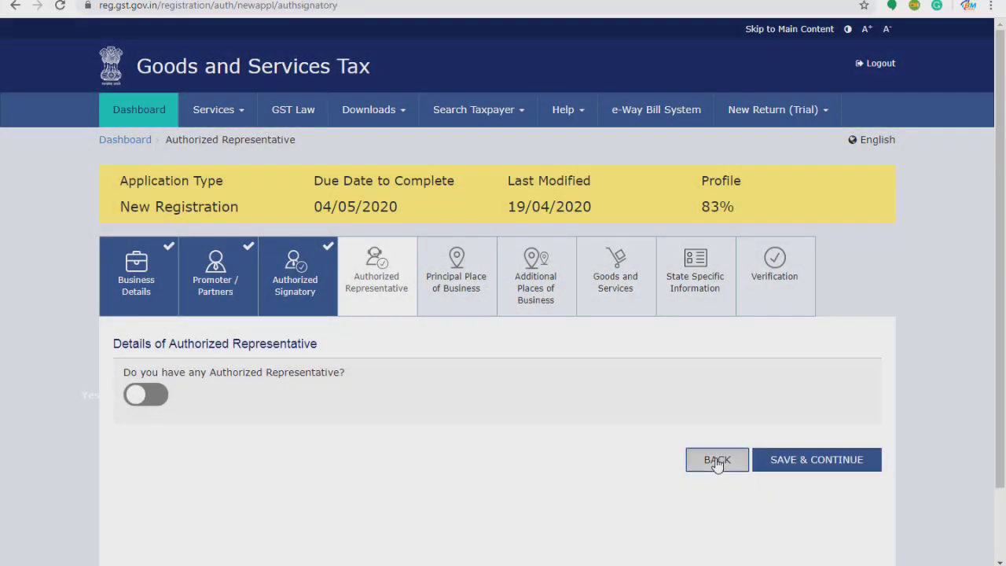
{"action": "scroll", "coordinate": [477, 424], "scroll_direction": "down", "scroll_amount": 7}
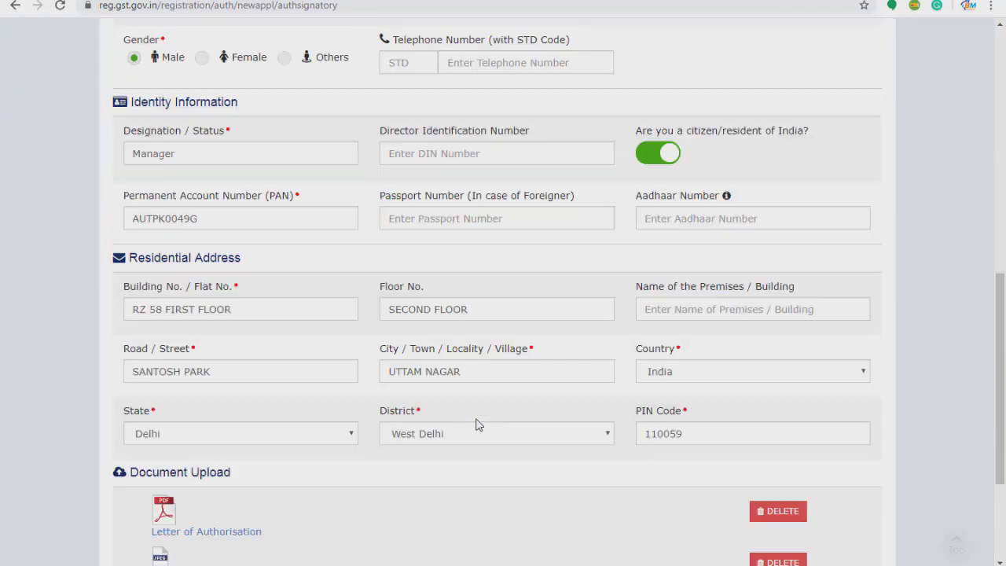
{"action": "scroll", "coordinate": [707, 451], "scroll_direction": "down", "scroll_amount": 4}
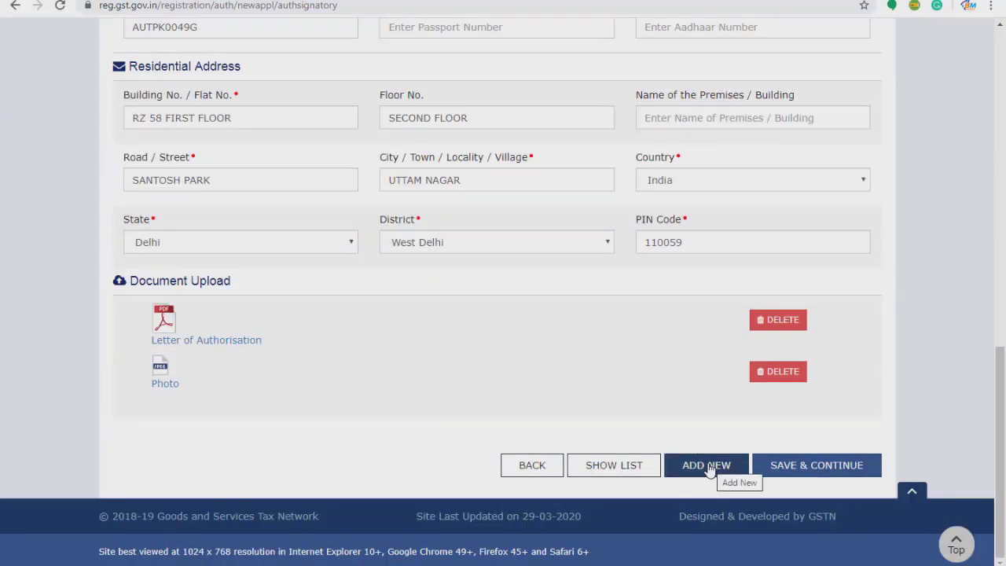
{"action": "left_click", "coordinate": [706, 466]}
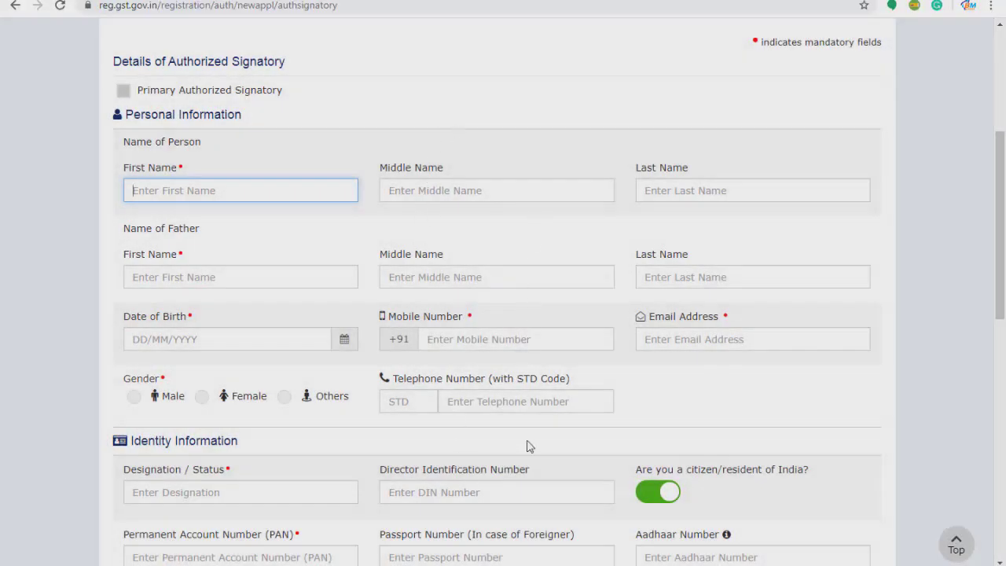
{"action": "scroll", "coordinate": [538, 478], "scroll_direction": "down", "scroll_amount": 4}
{"action": "scroll", "coordinate": [592, 456], "scroll_direction": "up", "scroll_amount": 7}
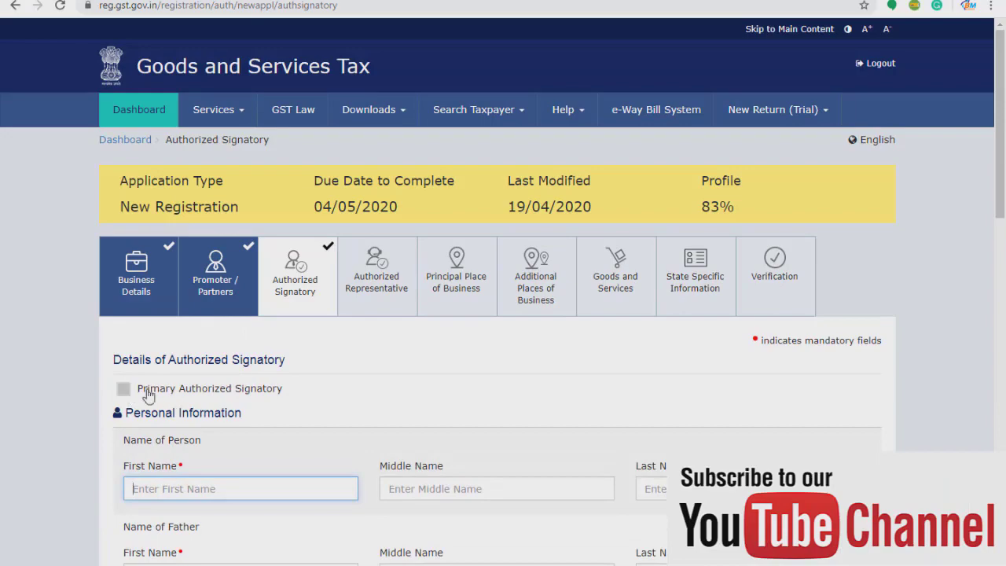
{"action": "scroll", "coordinate": [440, 409], "scroll_direction": "down", "scroll_amount": 15}
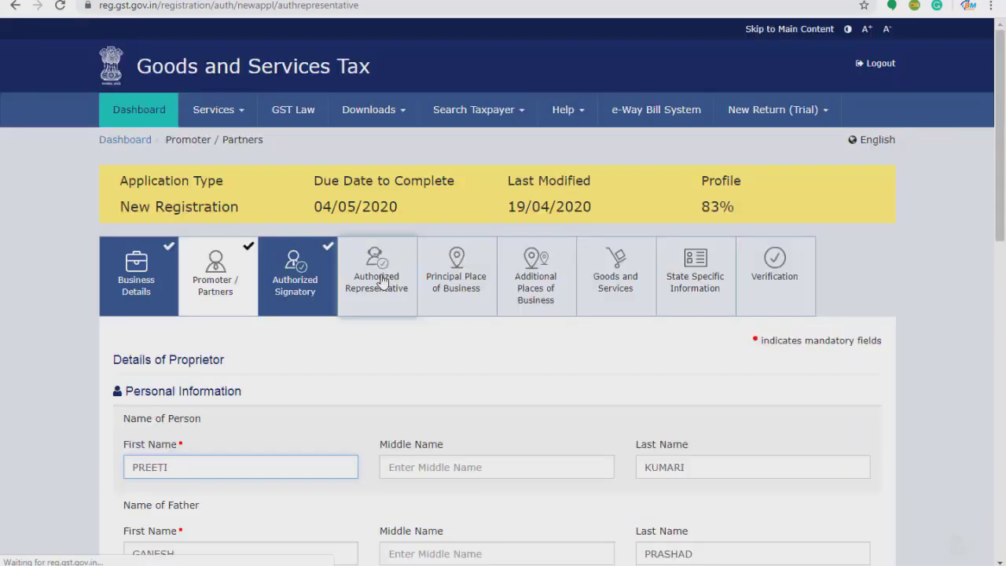
{"action": "left_click", "coordinate": [377, 225]}
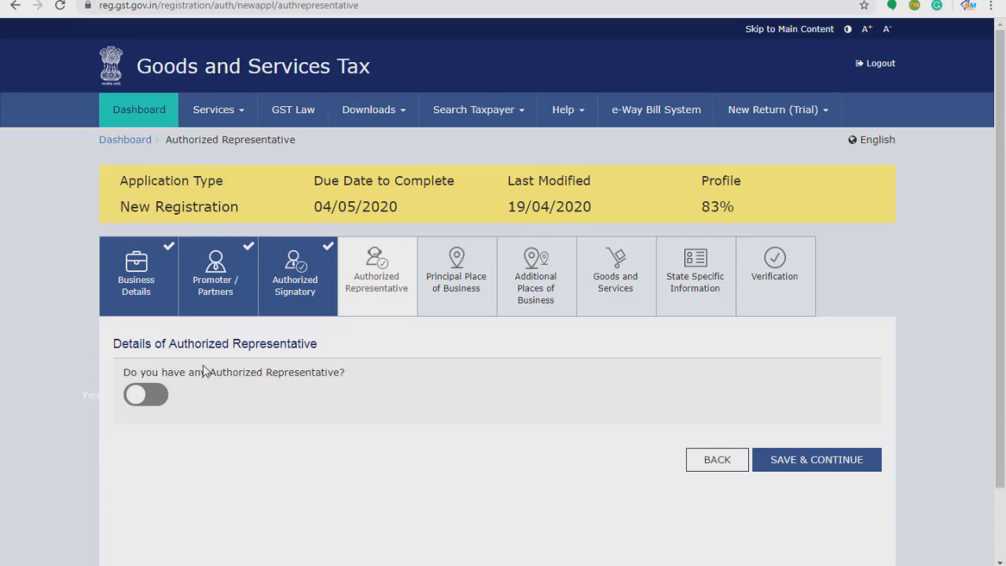
{"action": "left_click", "coordinate": [161, 398]}
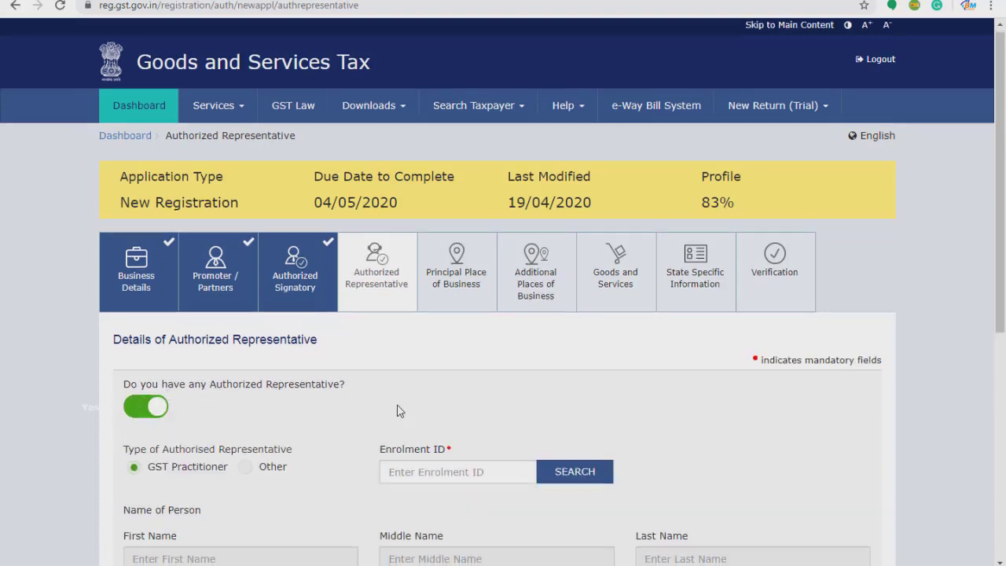
{"action": "scroll", "coordinate": [226, 397], "scroll_direction": "down", "scroll_amount": 2}
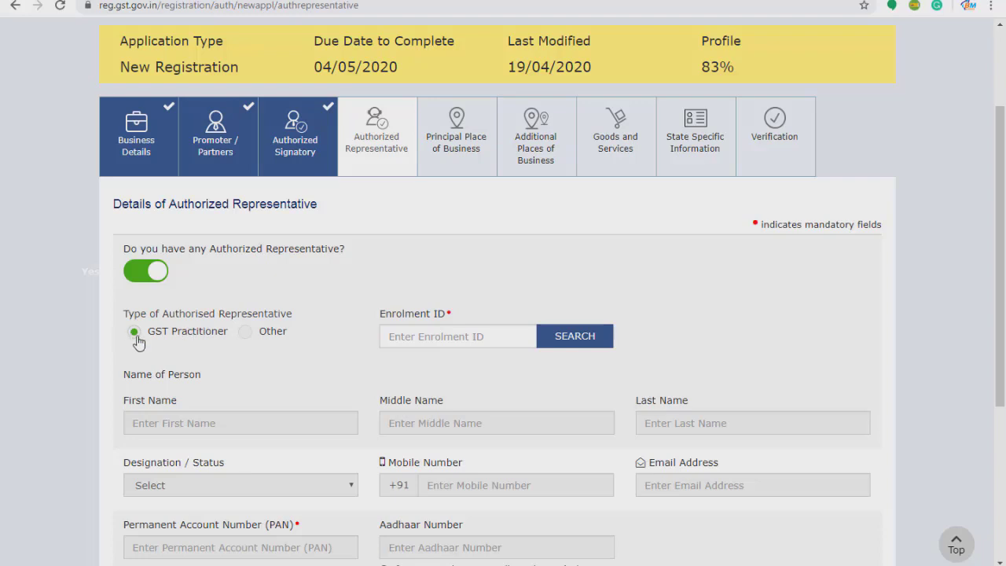
{"action": "left_click", "coordinate": [471, 341]}
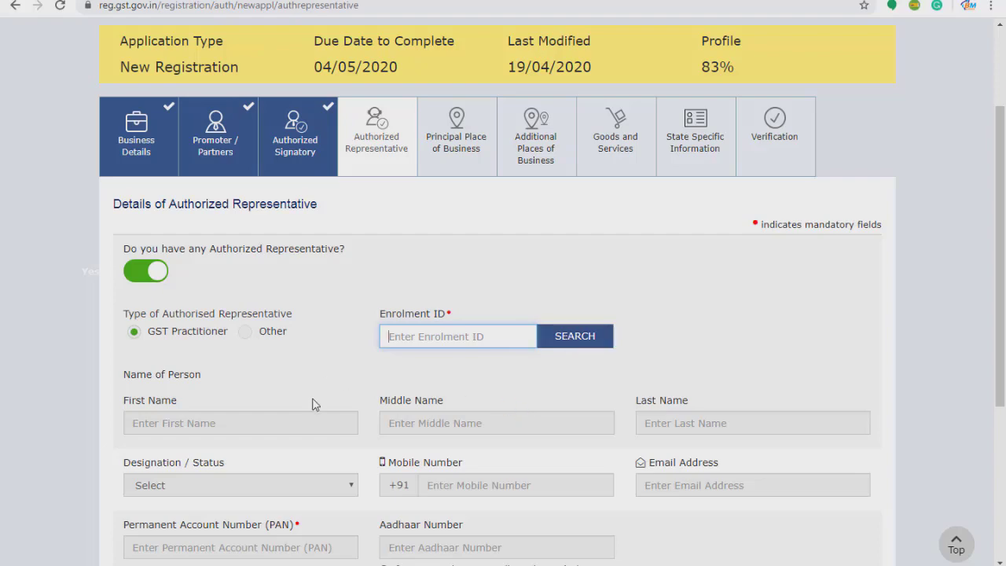
{"action": "scroll", "coordinate": [312, 404], "scroll_direction": "down", "scroll_amount": 2}
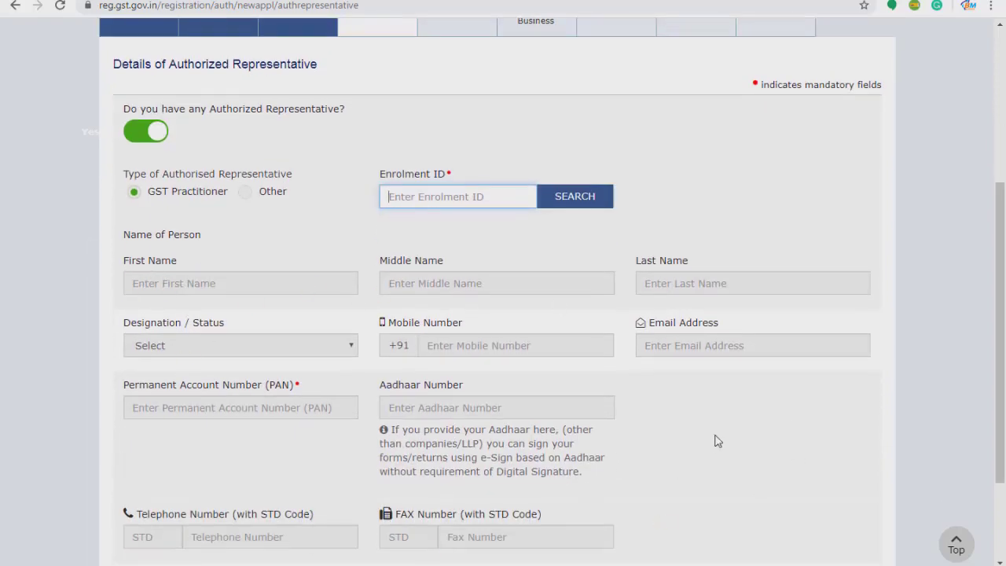
{"action": "scroll", "coordinate": [711, 445], "scroll_direction": "up", "scroll_amount": 2}
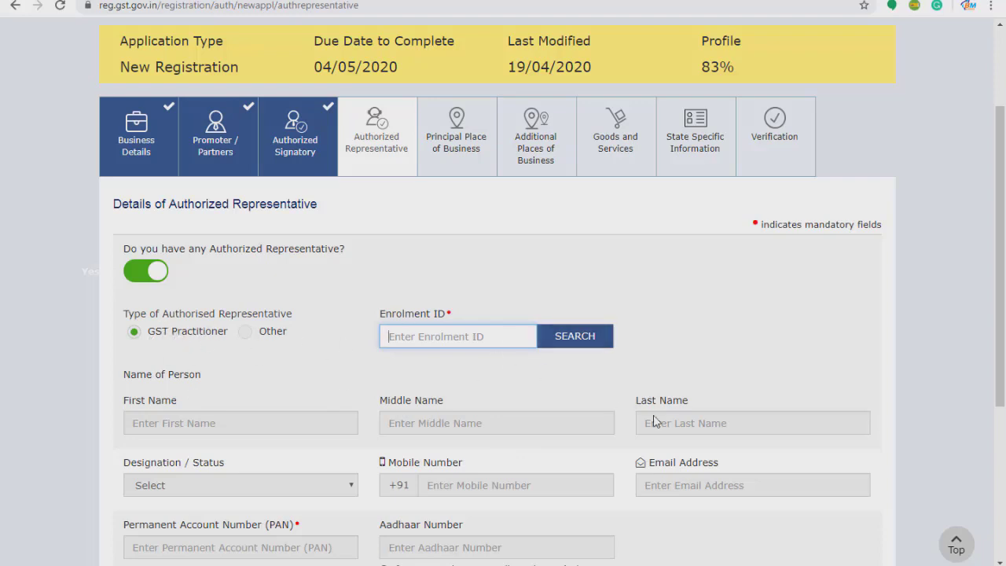
{"action": "left_click", "coordinate": [246, 338]}
{"action": "scroll", "coordinate": [438, 401], "scroll_direction": "down", "scroll_amount": 3}
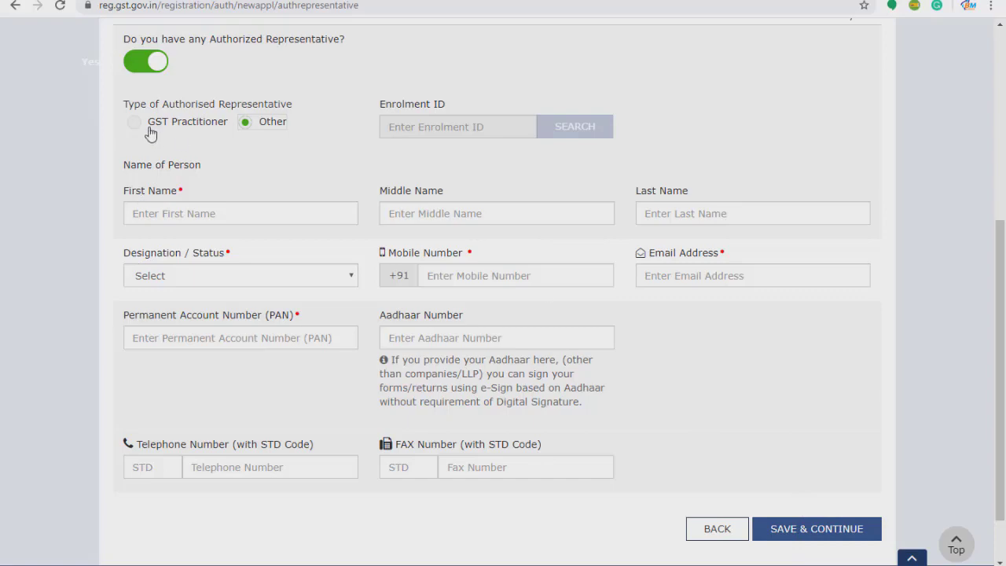
{"action": "left_click", "coordinate": [145, 61]}
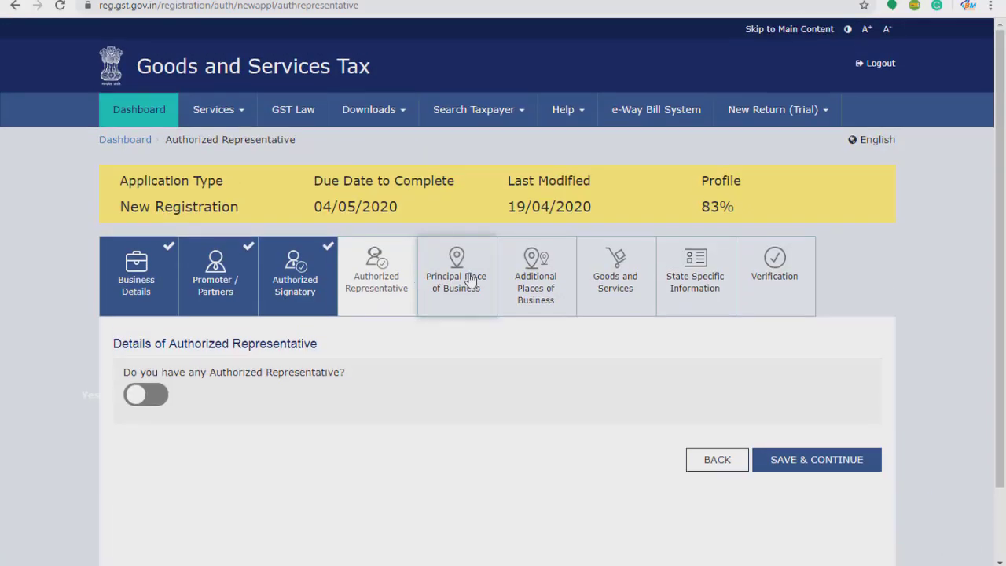
Open Principal Place of Business, scroll through its fields, and expand the Nature of possession list.
{"action": "left_click", "coordinate": [464, 281]}
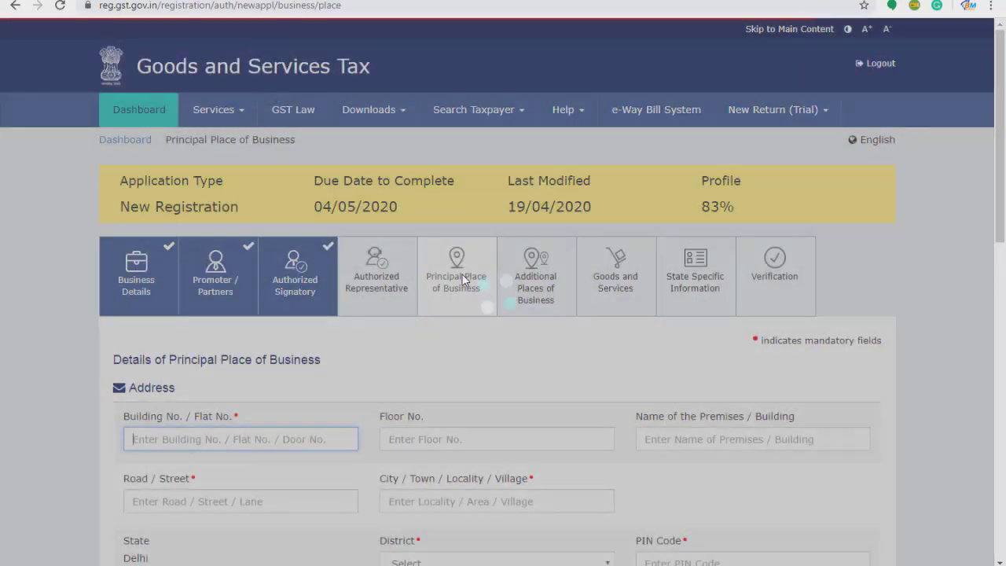
{"action": "scroll", "coordinate": [616, 374], "scroll_direction": "down", "scroll_amount": 2}
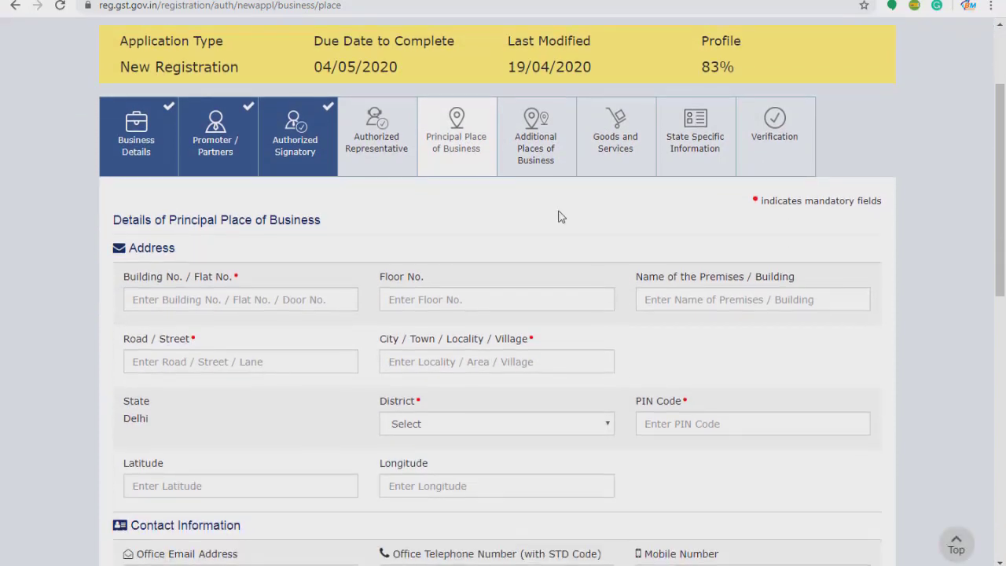
{"action": "scroll", "coordinate": [532, 223], "scroll_direction": "down", "scroll_amount": 2}
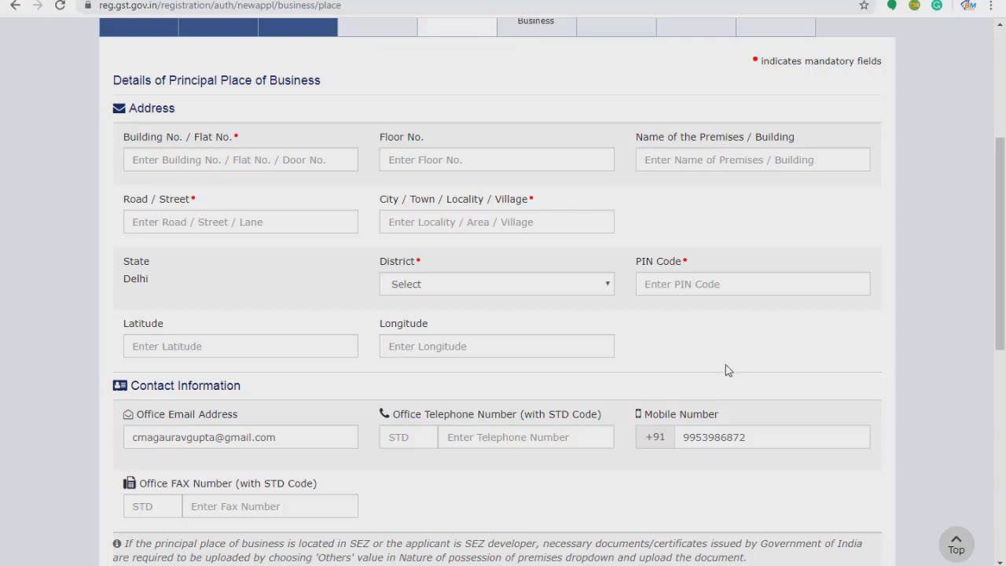
{"action": "scroll", "coordinate": [345, 326], "scroll_direction": "down", "scroll_amount": 3}
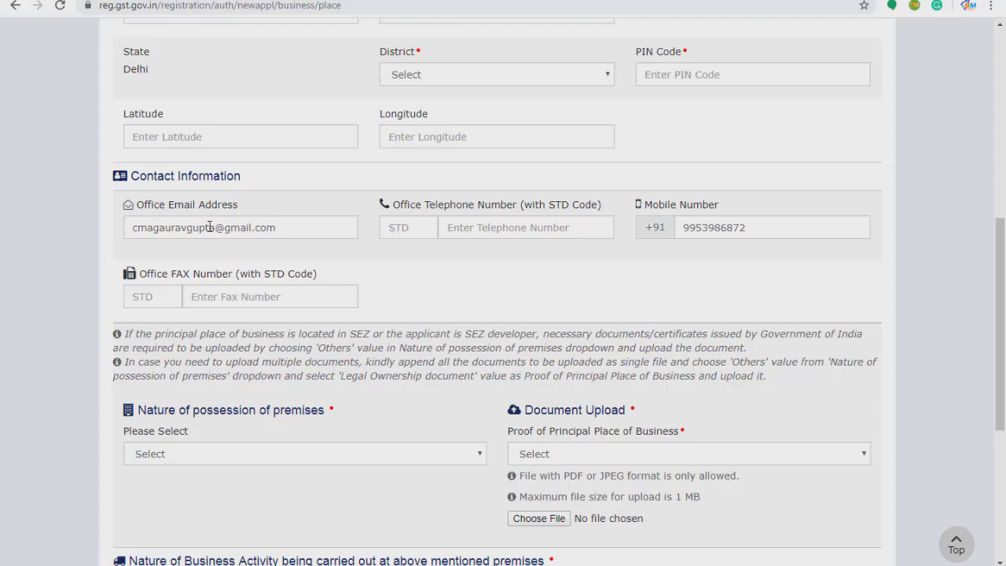
{"action": "scroll", "coordinate": [270, 254], "scroll_direction": "down", "scroll_amount": 3}
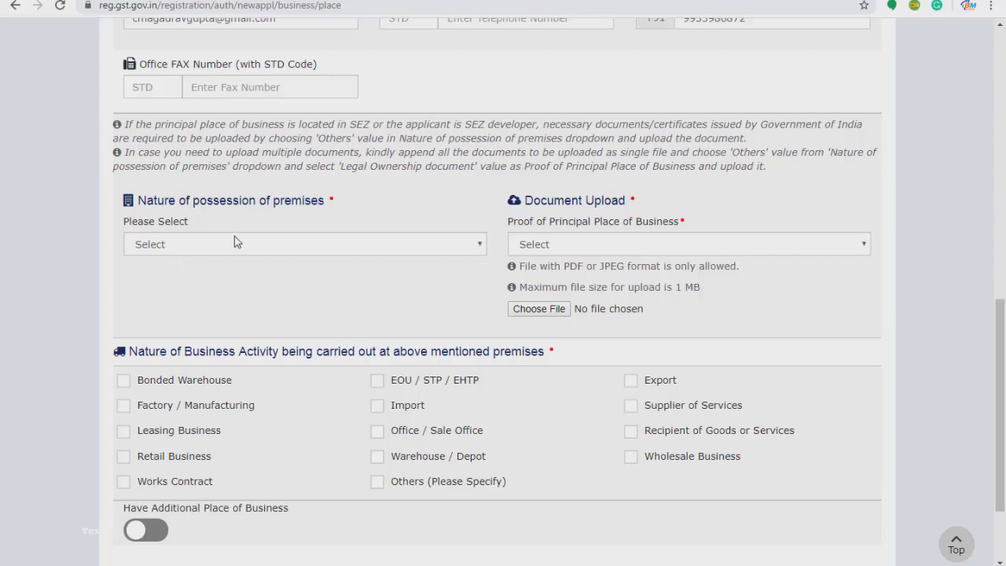
{"action": "left_click", "coordinate": [318, 245]}
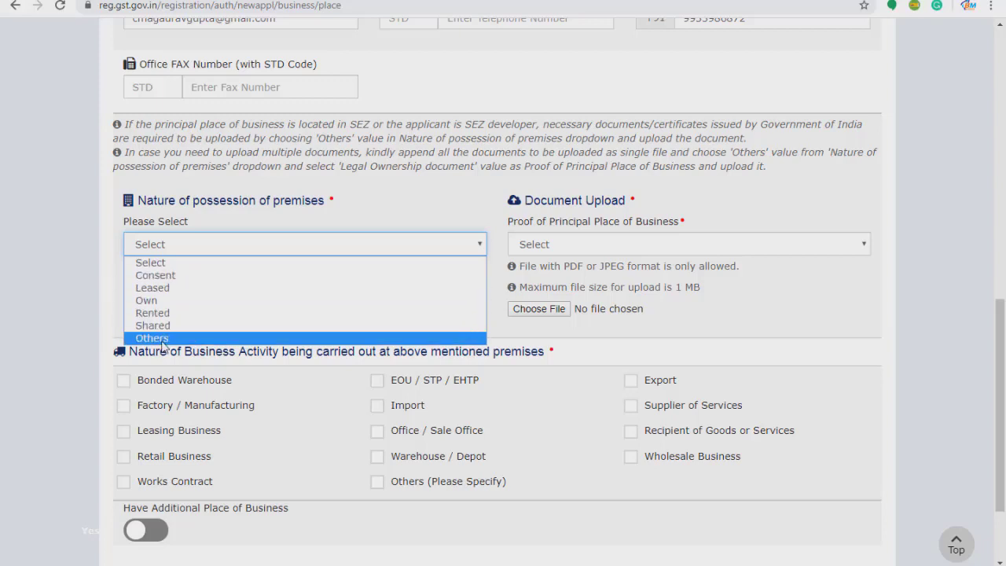
Set the nature of possession of premises to Rented.
{"action": "left_click", "coordinate": [556, 248]}
{"action": "left_click", "coordinate": [382, 247]}
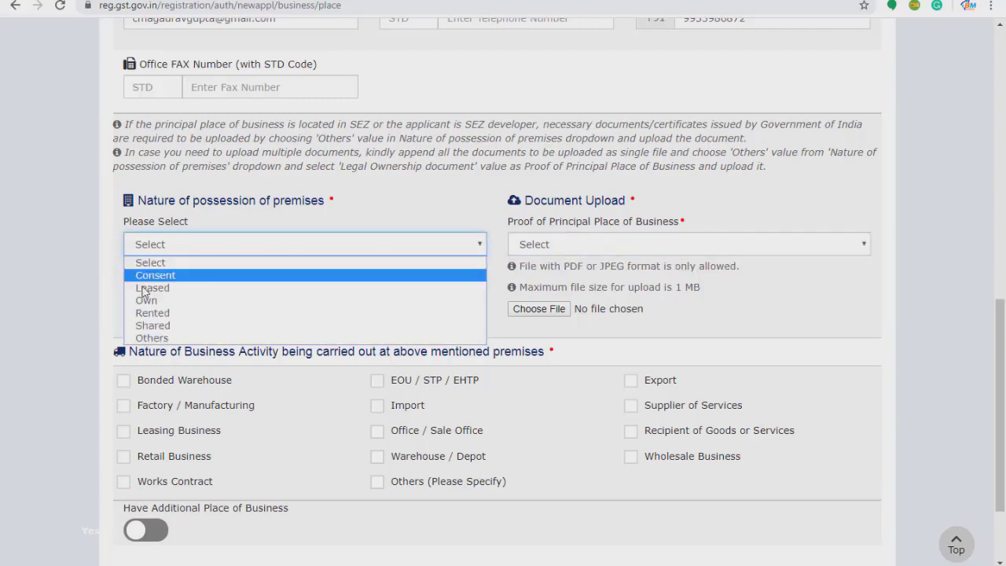
{"action": "left_click", "coordinate": [176, 314]}
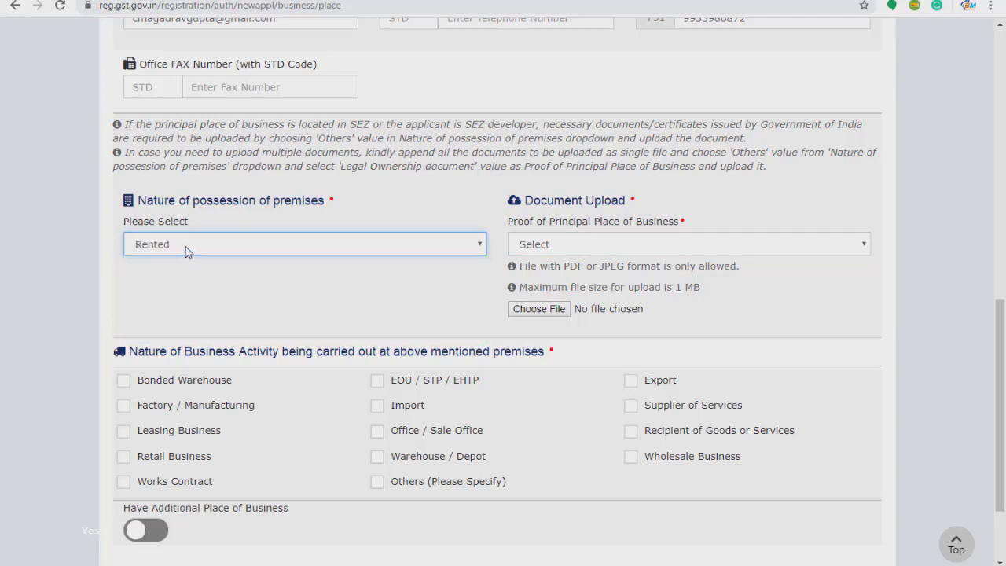
{"action": "left_click", "coordinate": [187, 250]}
{"action": "left_click", "coordinate": [182, 316]}
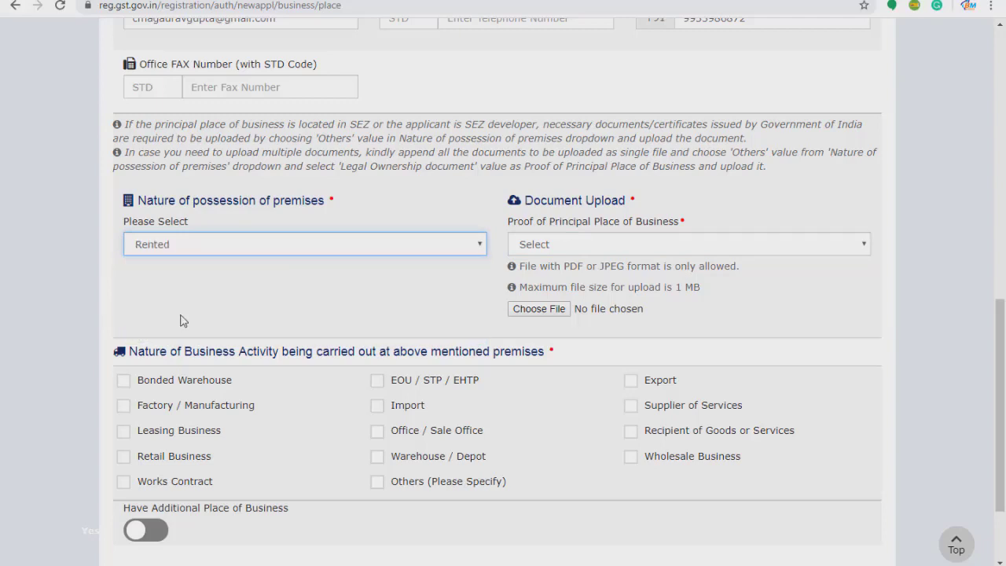
{"action": "left_click", "coordinate": [212, 251]}
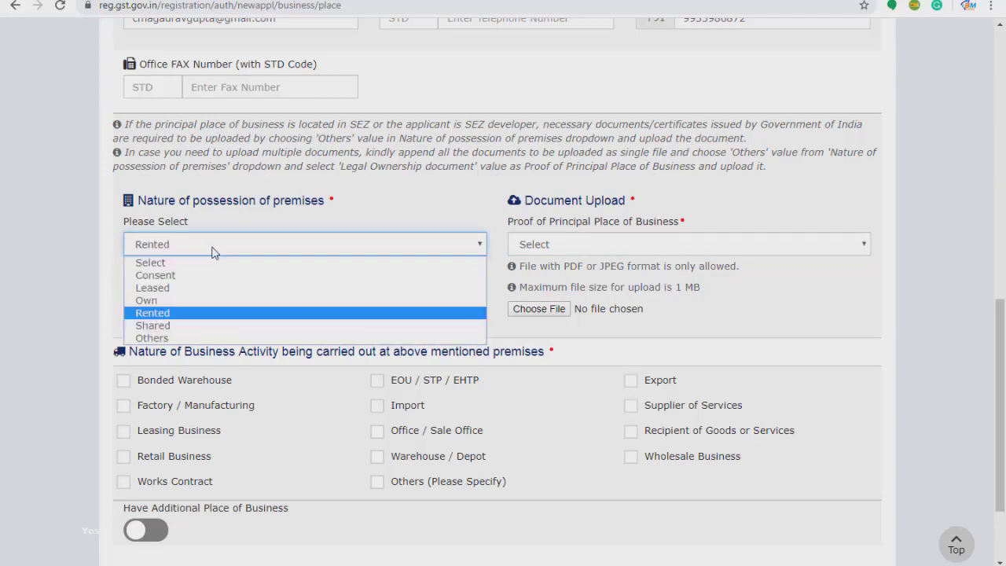
{"action": "left_click", "coordinate": [214, 315]}
Choose Electricity Bill as the proof and upload the Electricity Bill JPEG.
{"action": "left_click", "coordinate": [564, 253]}
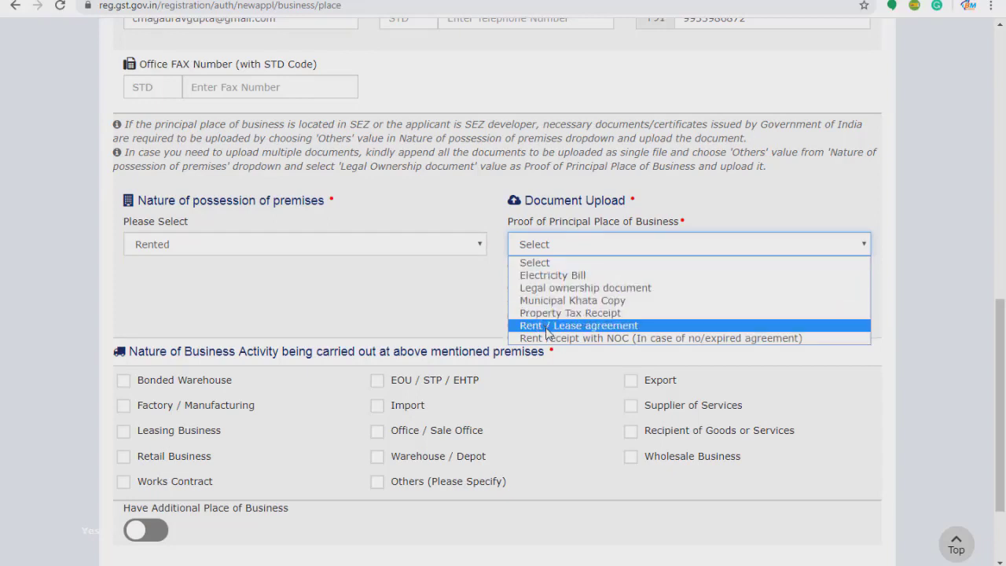
{"action": "left_click", "coordinate": [458, 255]}
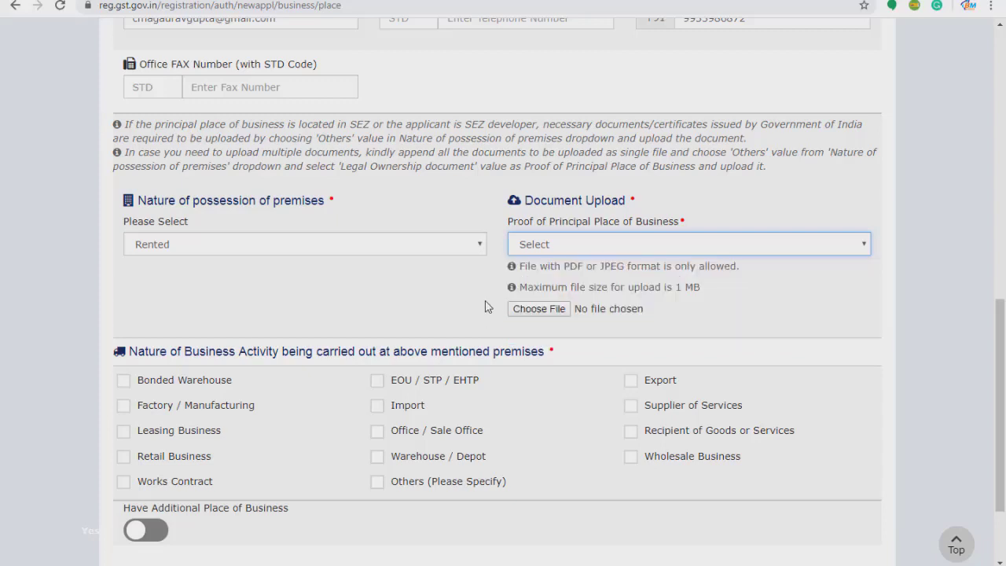
{"action": "left_click", "coordinate": [457, 250]}
{"action": "left_click", "coordinate": [457, 249]}
{"action": "left_click", "coordinate": [537, 245]}
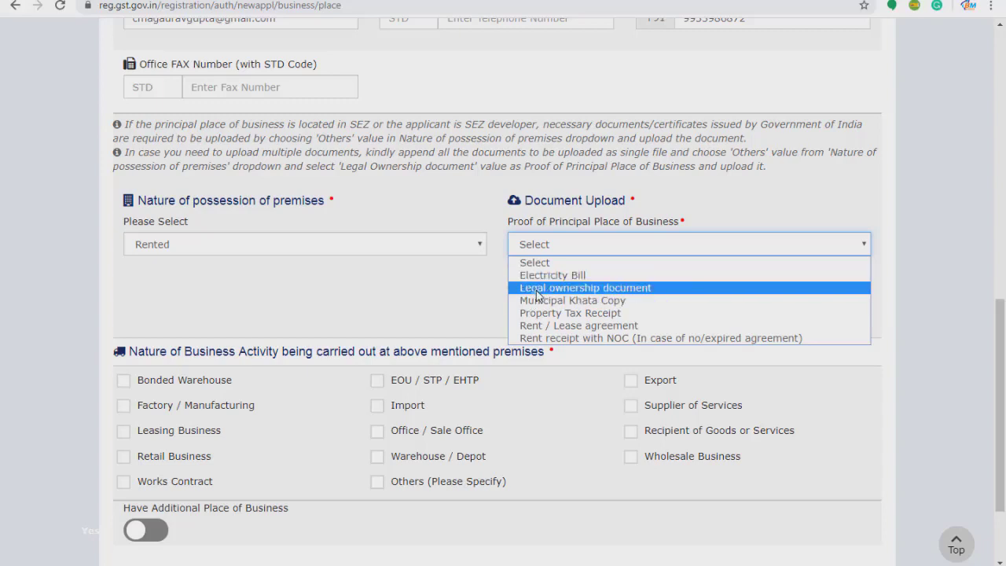
{"action": "left_click", "coordinate": [538, 277]}
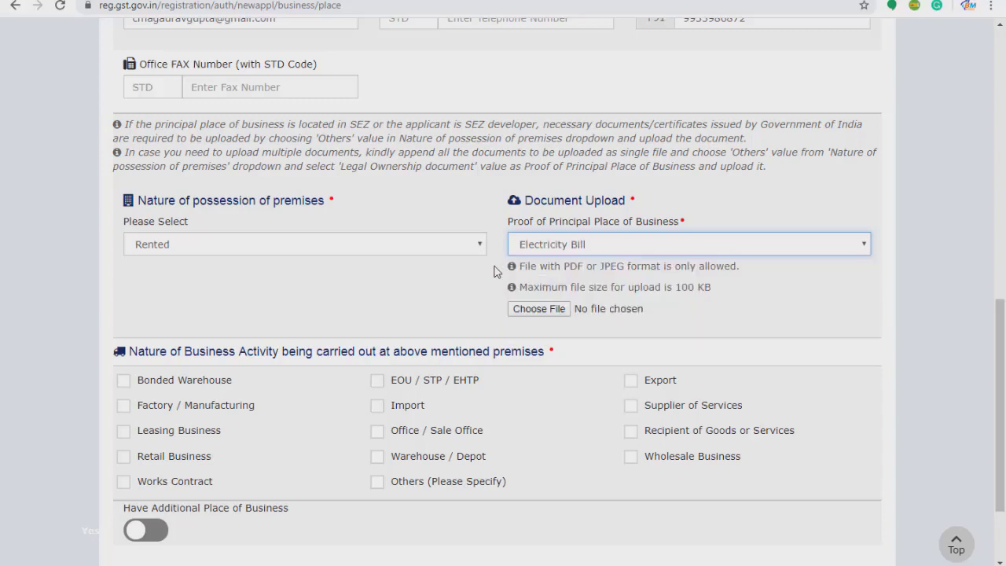
{"action": "left_click", "coordinate": [544, 311]}
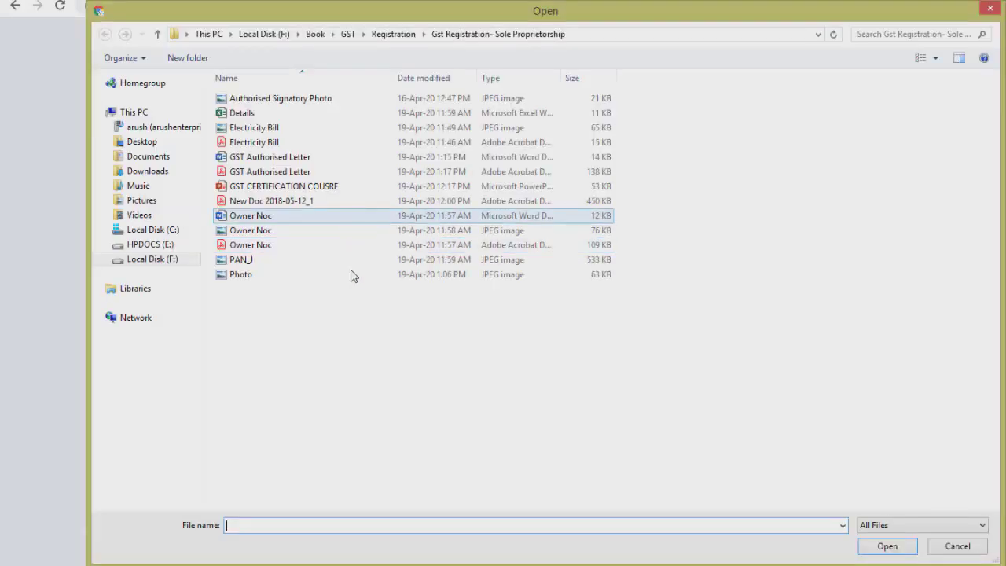
{"action": "double_click", "coordinate": [282, 132]}
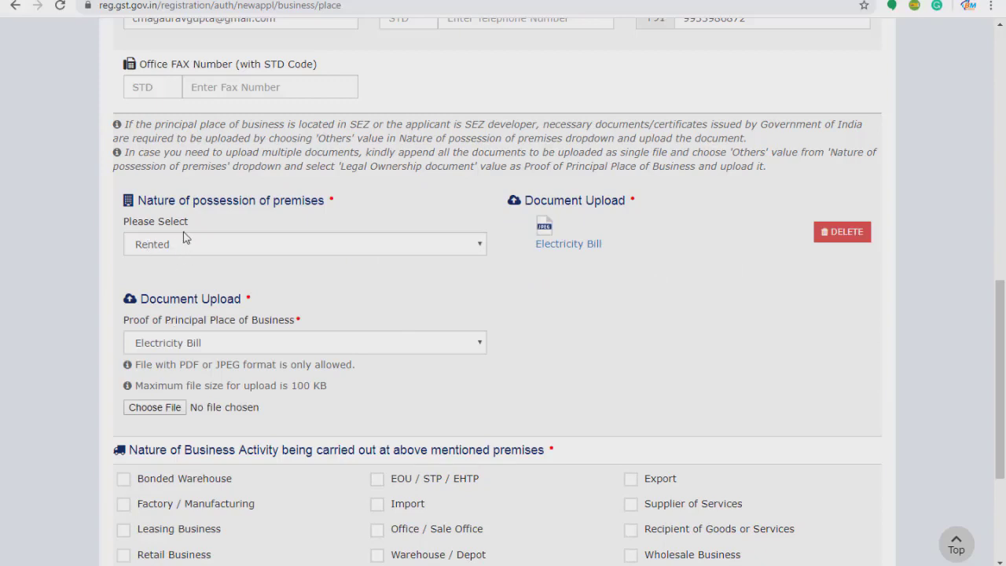
Set the second proof type to Rent receipt with NOC and bring up Owner Noc.pdf.
{"action": "left_click", "coordinate": [163, 349]}
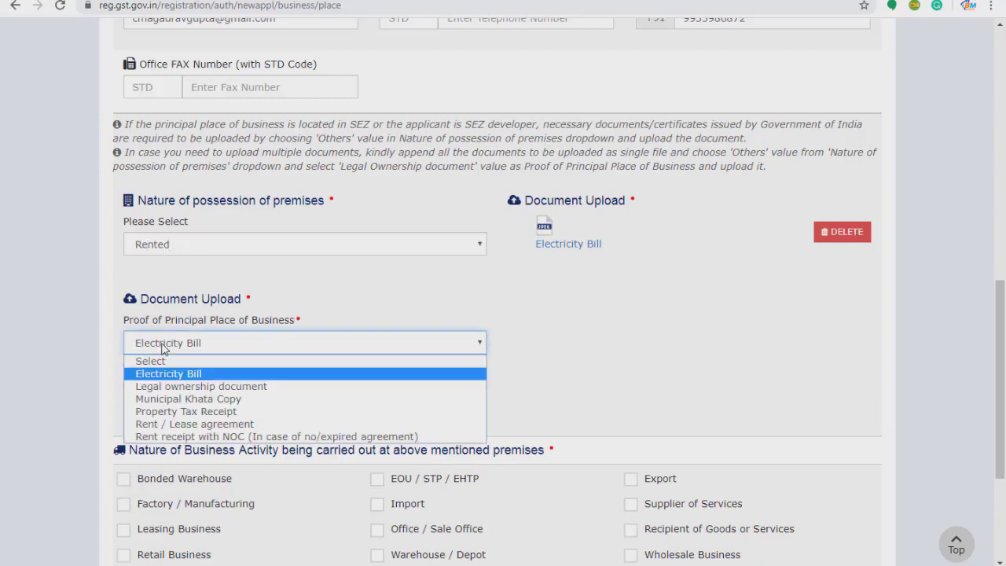
{"action": "left_click", "coordinate": [169, 421]}
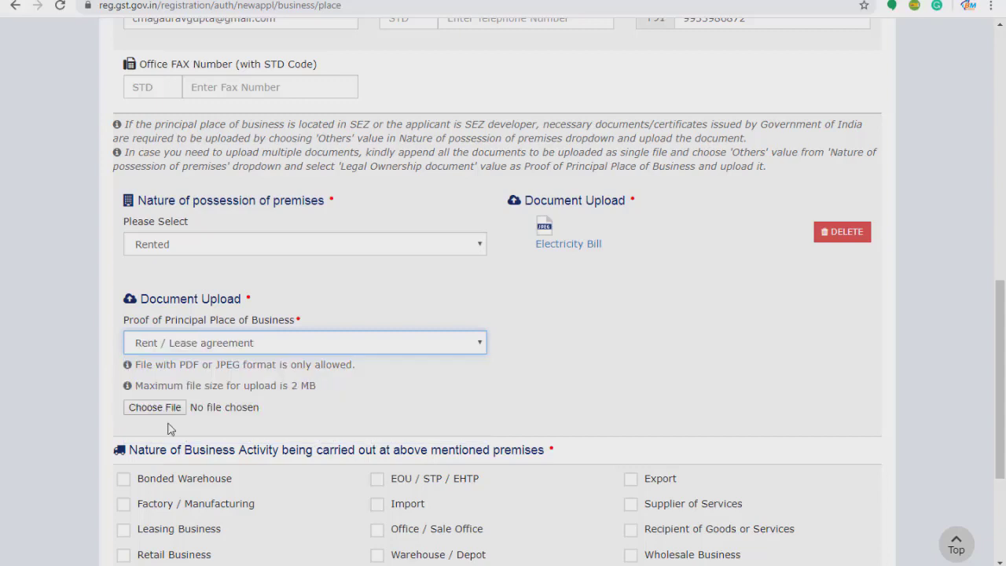
{"action": "left_click", "coordinate": [198, 346]}
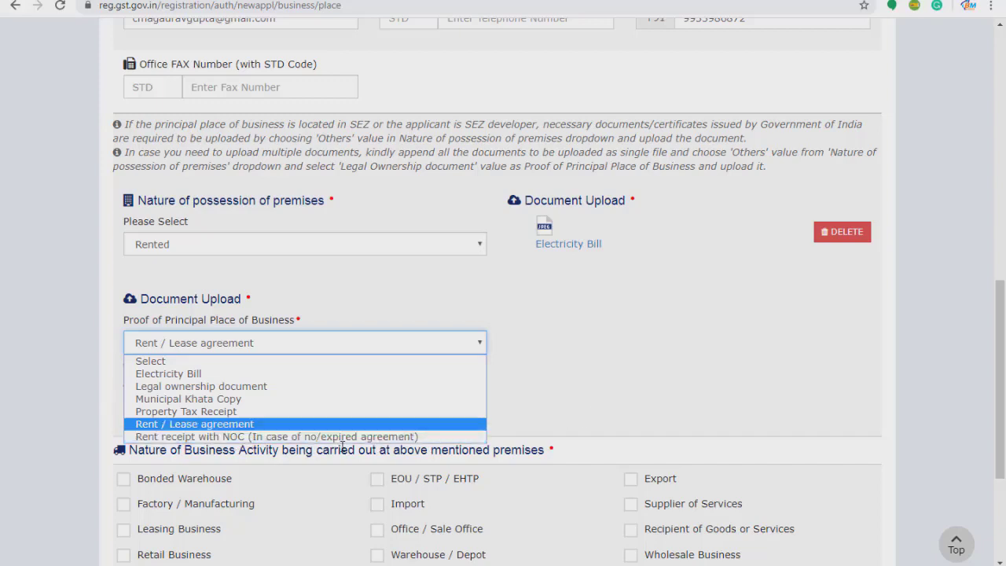
{"action": "left_click", "coordinate": [184, 438]}
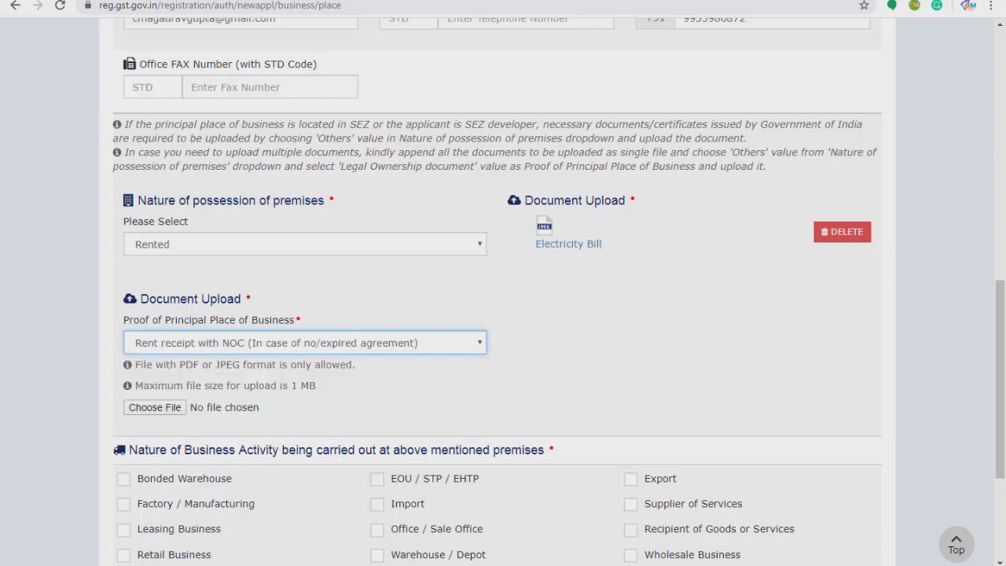
{"action": "left_click", "coordinate": [697, 564]}
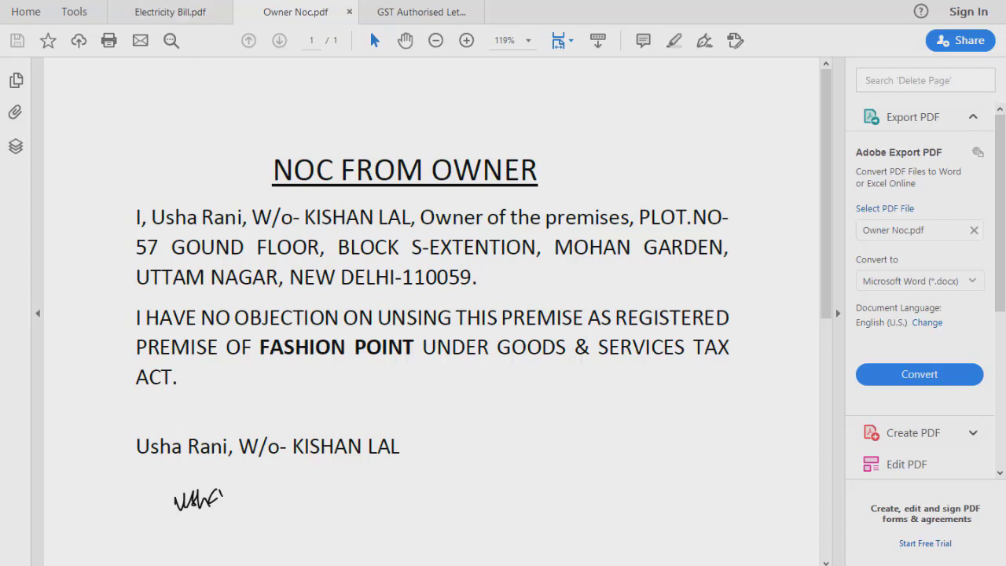
Upload the Owner Noc JPEG as the Rent receipt with NOC proof, deleting and re-uploading it once.
{"action": "left_click", "coordinate": [620, 565]}
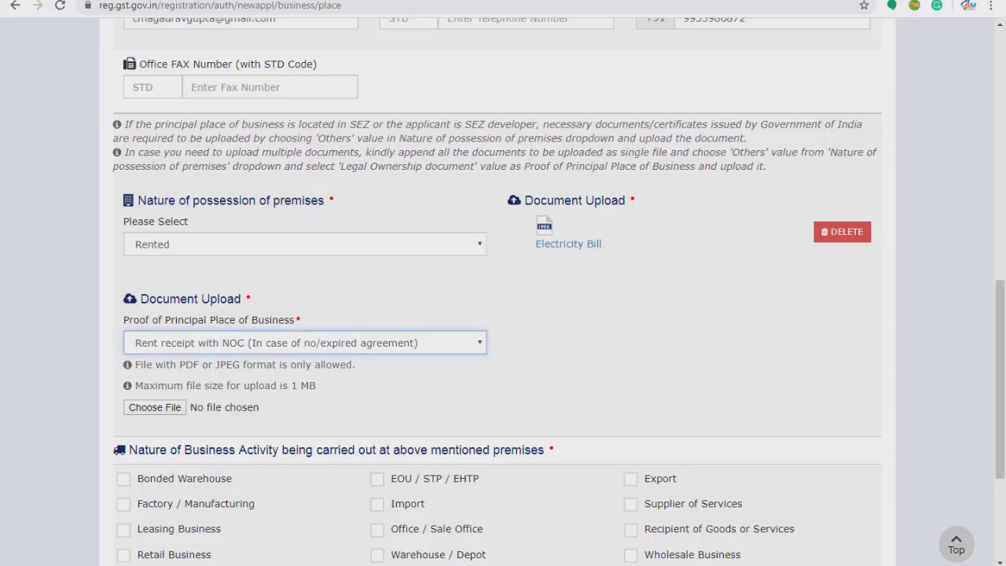
{"action": "left_click", "coordinate": [154, 407]}
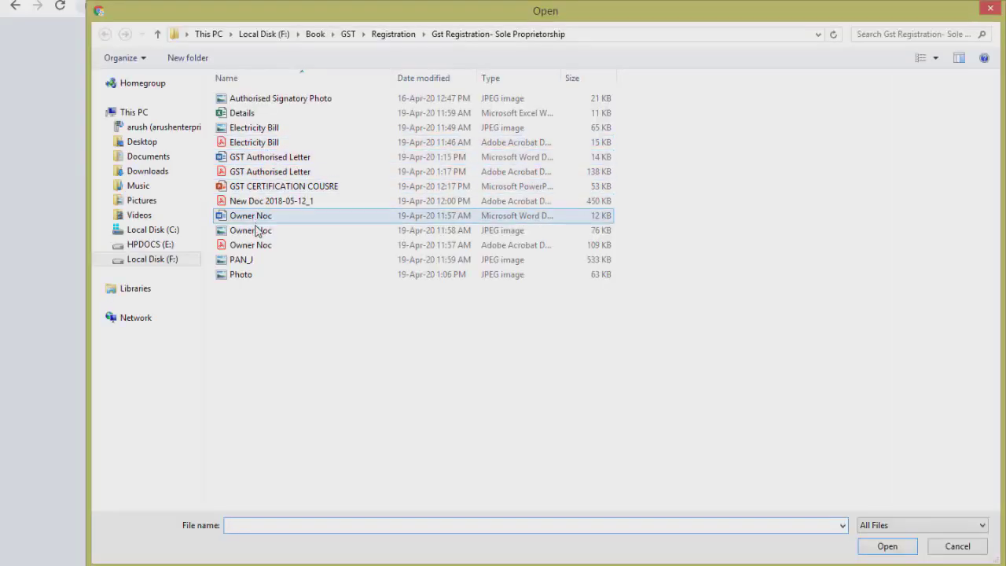
{"action": "double_click", "coordinate": [256, 235]}
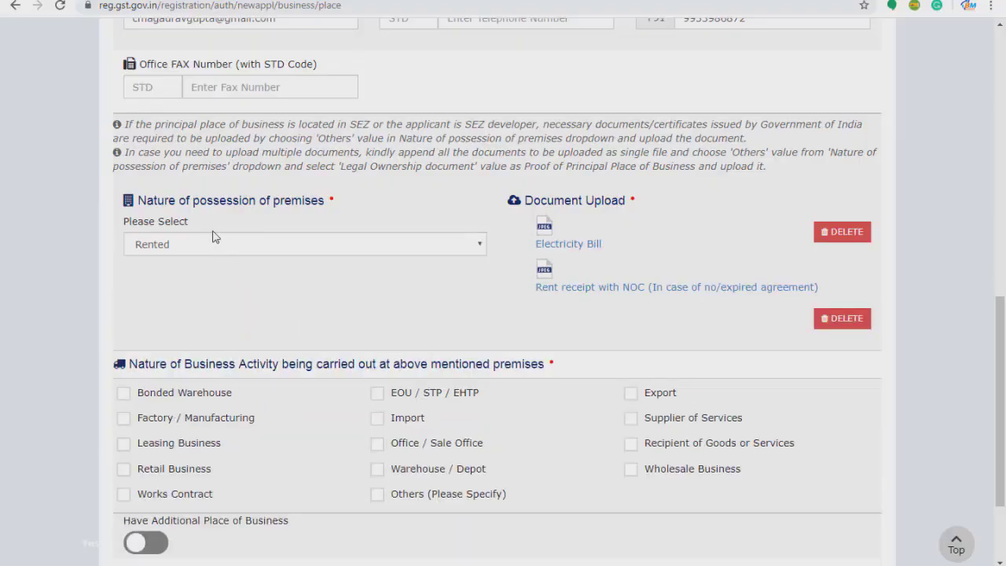
{"action": "scroll", "coordinate": [459, 231], "scroll_direction": "up", "scroll_amount": 1}
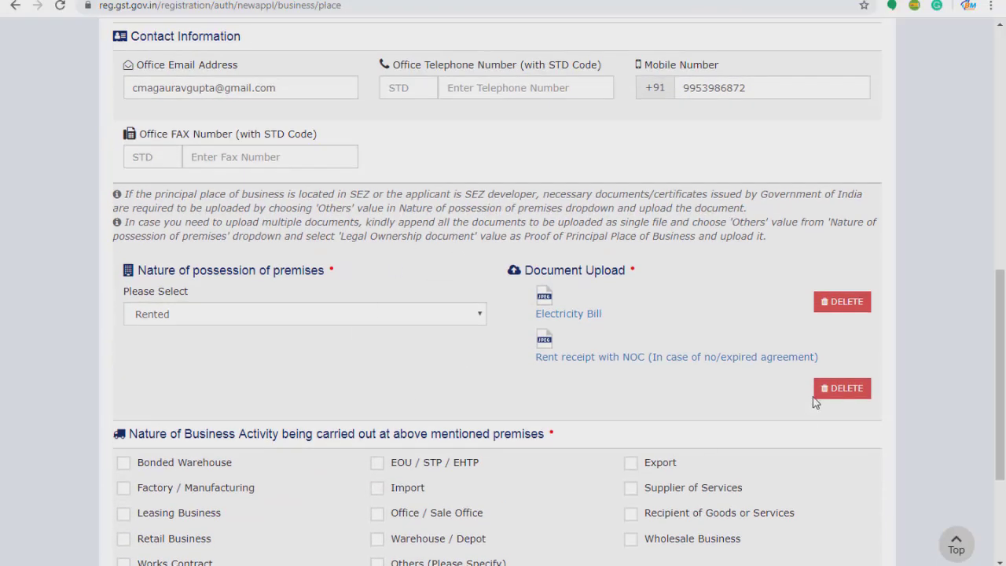
{"action": "left_click", "coordinate": [831, 393]}
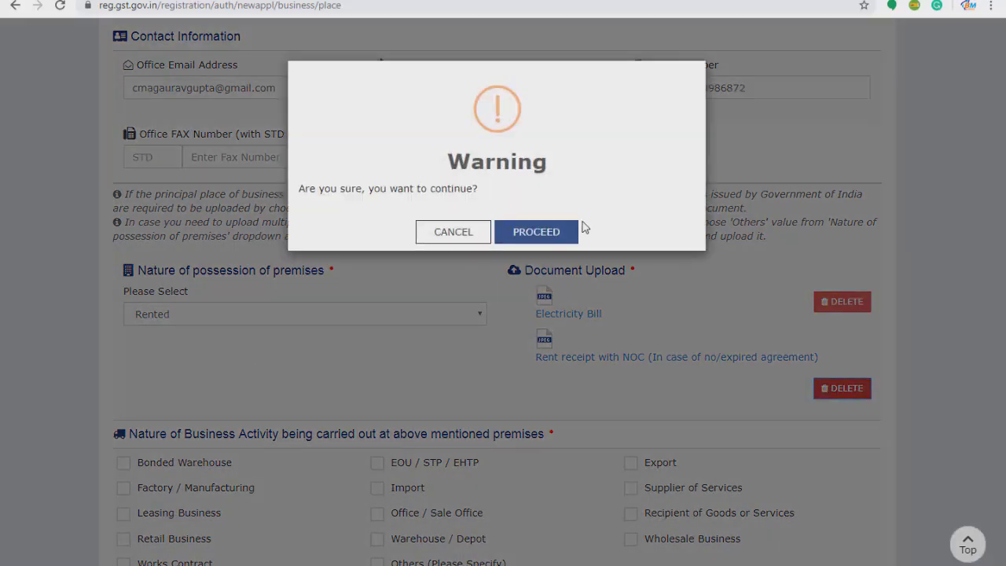
{"action": "left_click", "coordinate": [463, 234]}
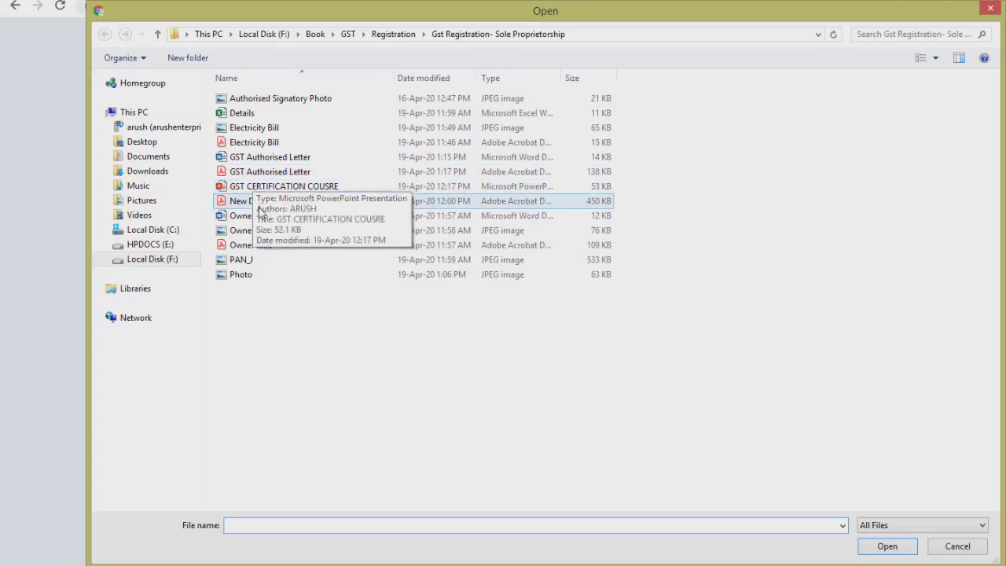
{"action": "left_click", "coordinate": [275, 236]}
{"action": "double_click", "coordinate": [275, 230]}
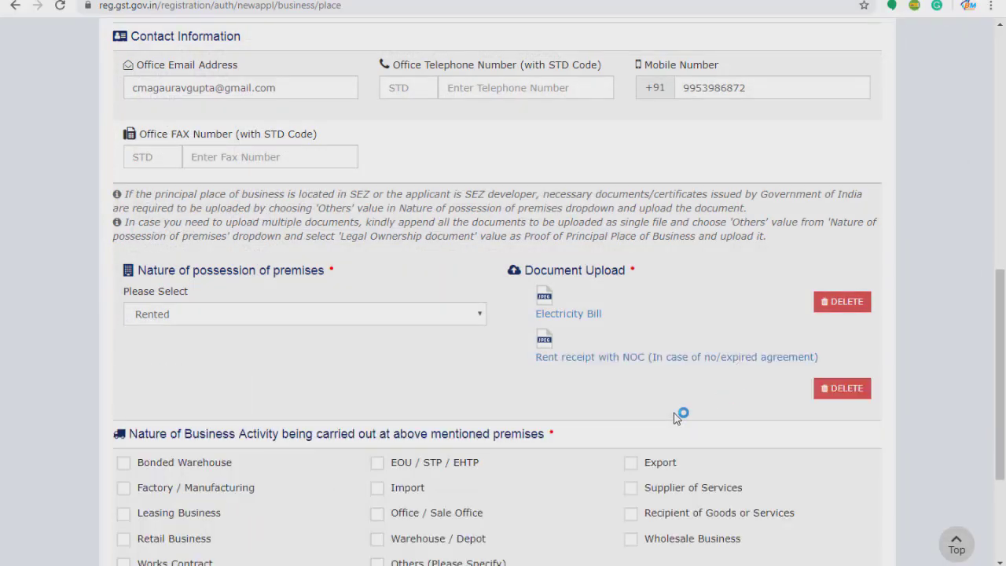
{"action": "scroll", "coordinate": [677, 418], "scroll_direction": "down", "scroll_amount": 2}
{"action": "scroll", "coordinate": [673, 417], "scroll_direction": "down", "scroll_amount": 1}
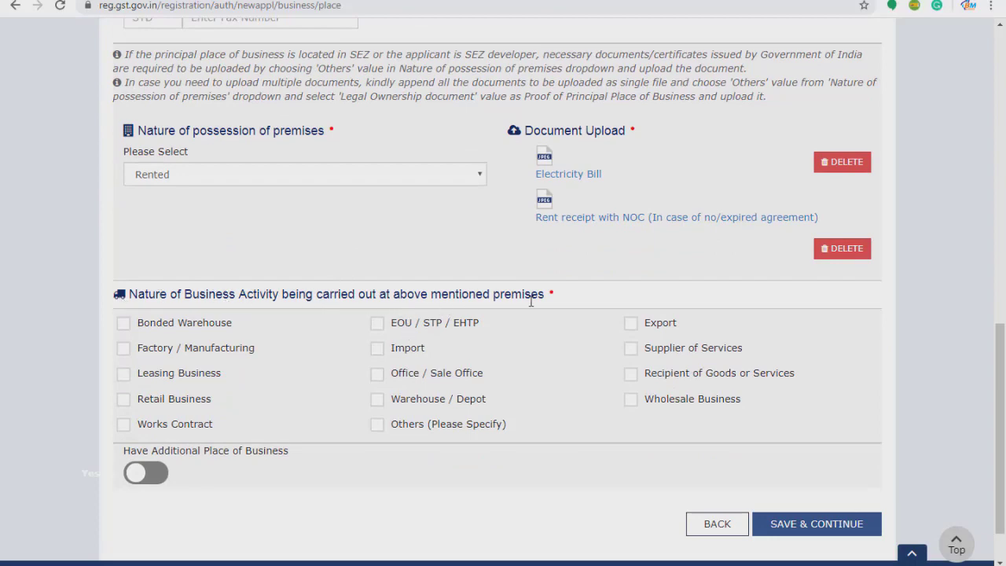
Tick Retail Business and Wholesale Business as the premises' business activities.
{"action": "scroll", "coordinate": [621, 324], "scroll_direction": "up", "scroll_amount": 6}
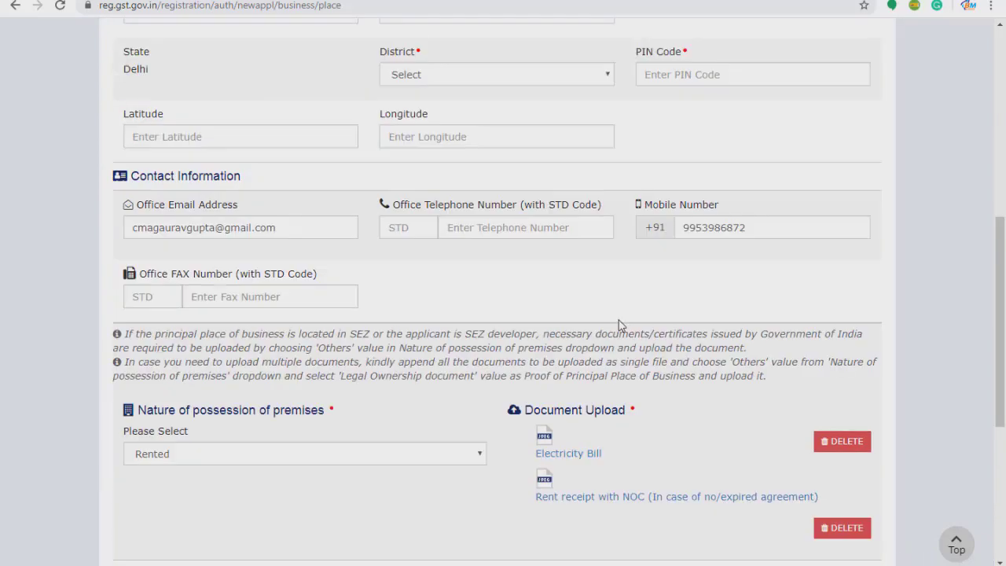
{"action": "scroll", "coordinate": [590, 330], "scroll_direction": "down", "scroll_amount": 8}
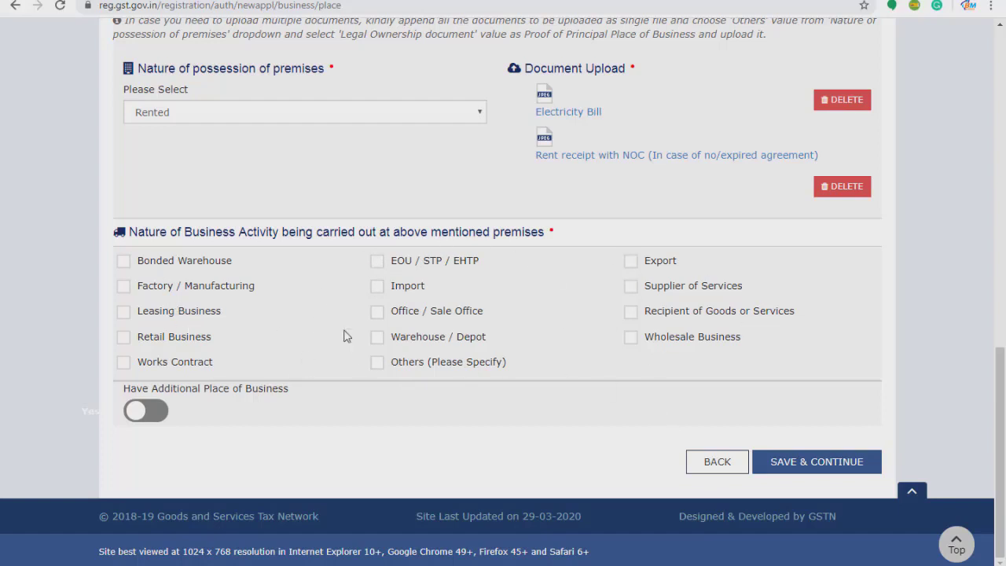
{"action": "left_click", "coordinate": [124, 338]}
{"action": "left_click", "coordinate": [123, 338]}
{"action": "left_click", "coordinate": [123, 339]}
{"action": "left_click", "coordinate": [632, 341]}
Switch Have Additional Place of Business on.
{"action": "left_click", "coordinate": [162, 415]}
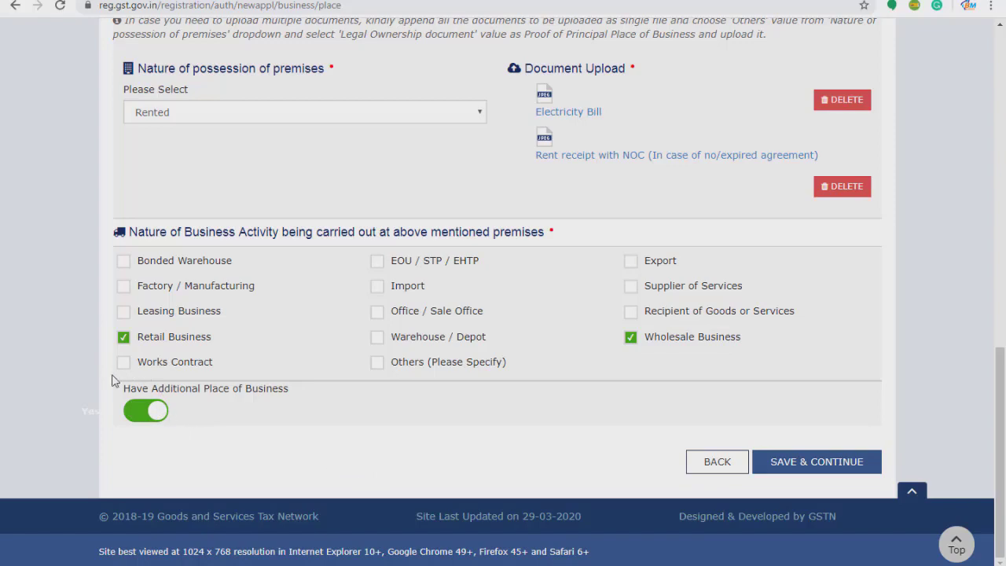
{"action": "scroll", "coordinate": [369, 268], "scroll_direction": "up", "scroll_amount": 5}
{"action": "scroll", "coordinate": [379, 267], "scroll_direction": "down", "scroll_amount": 5}
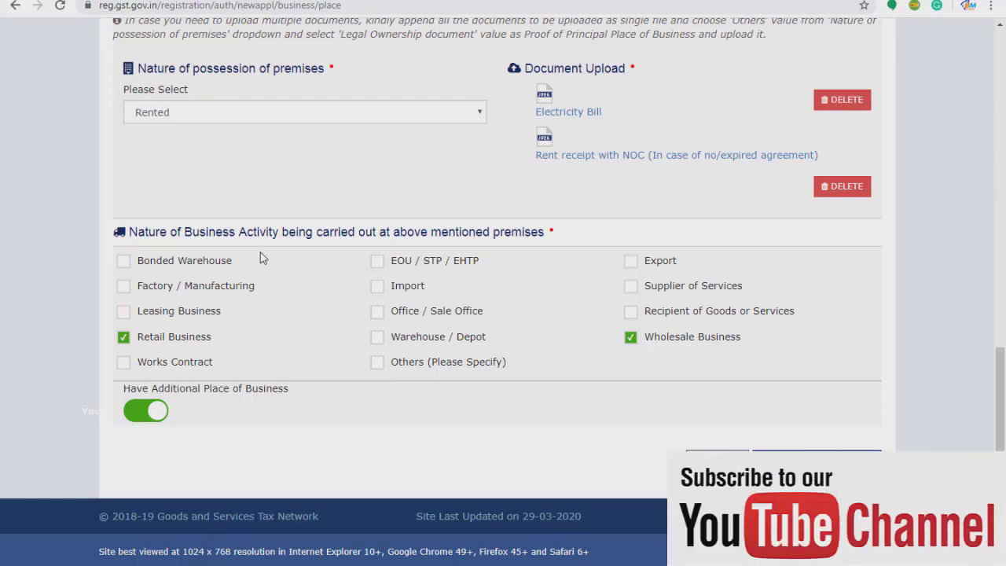
{"action": "left_click", "coordinate": [141, 418]}
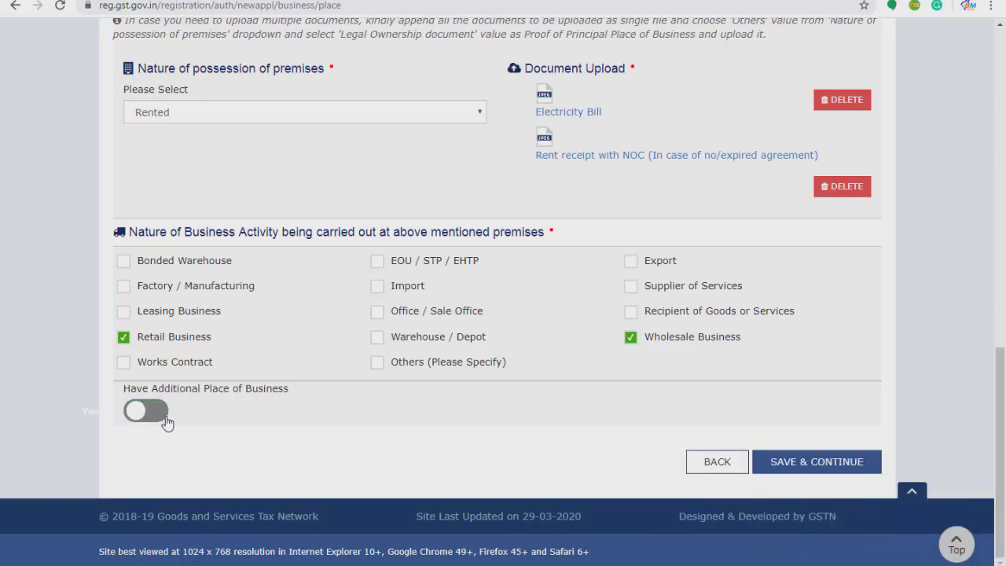
{"action": "left_click", "coordinate": [163, 422]}
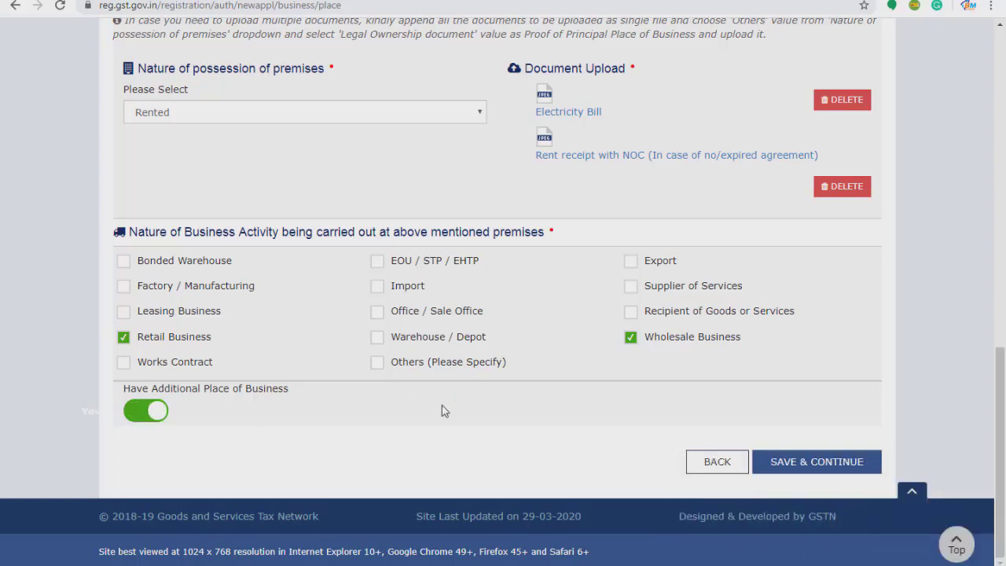
{"action": "scroll", "coordinate": [443, 409], "scroll_direction": "up", "scroll_amount": 8}
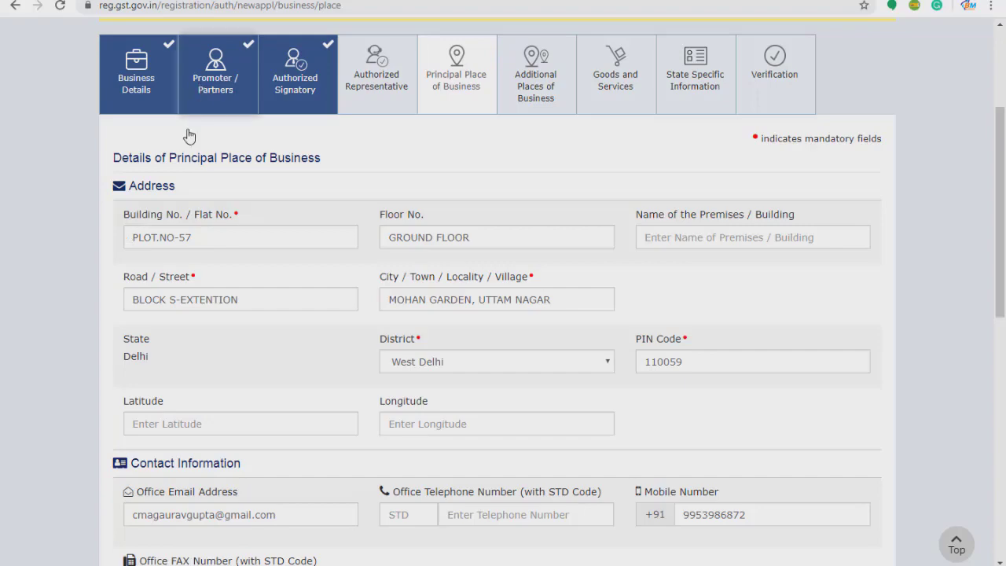
Scroll back up through the Delhi address details and switch to Electricity Bill.pdf.
{"action": "scroll", "coordinate": [313, 377], "scroll_direction": "down", "scroll_amount": 3}
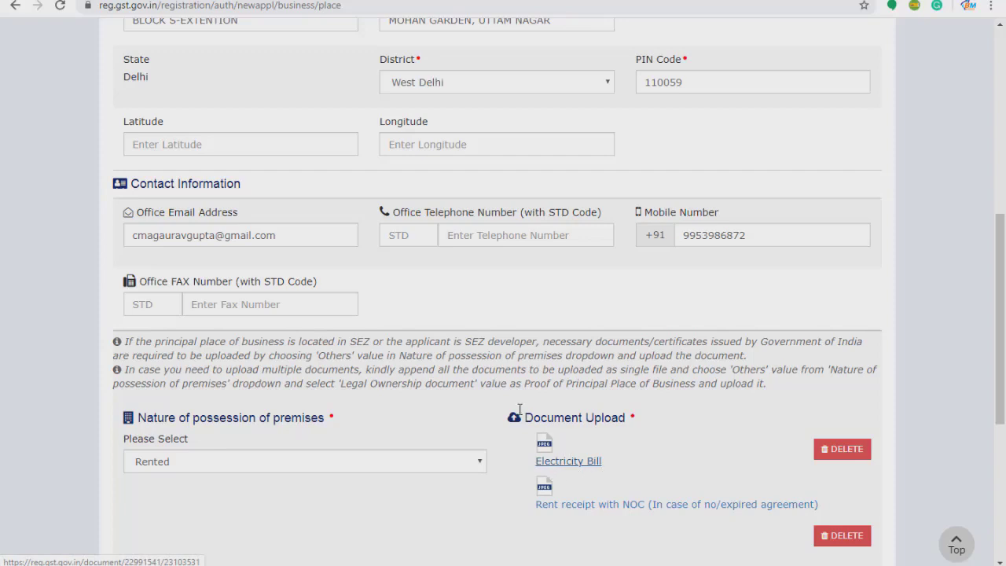
{"action": "scroll", "coordinate": [481, 428], "scroll_direction": "up", "scroll_amount": 1}
{"action": "scroll", "coordinate": [472, 425], "scroll_direction": "up", "scroll_amount": 1}
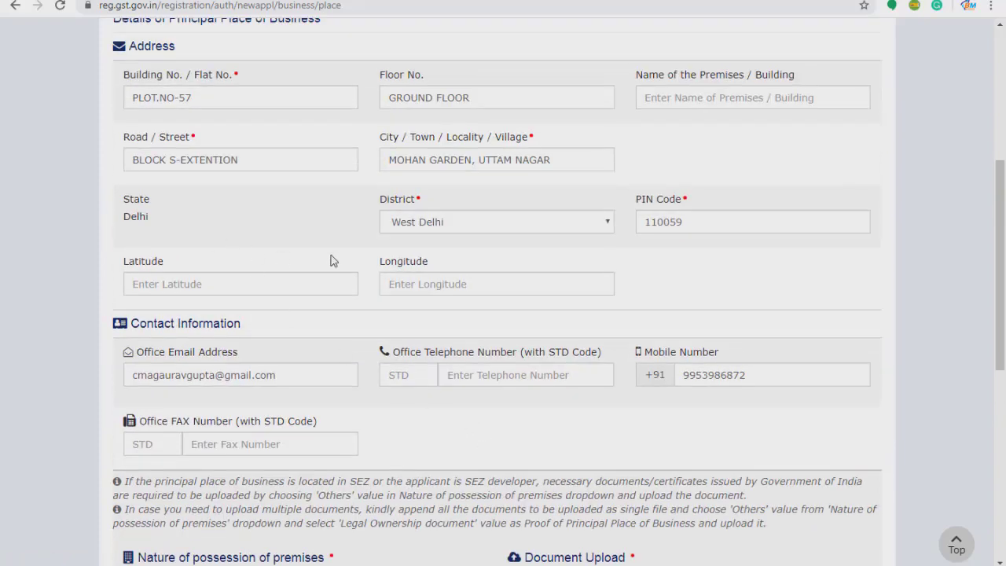
{"action": "scroll", "coordinate": [312, 245], "scroll_direction": "up", "scroll_amount": 1}
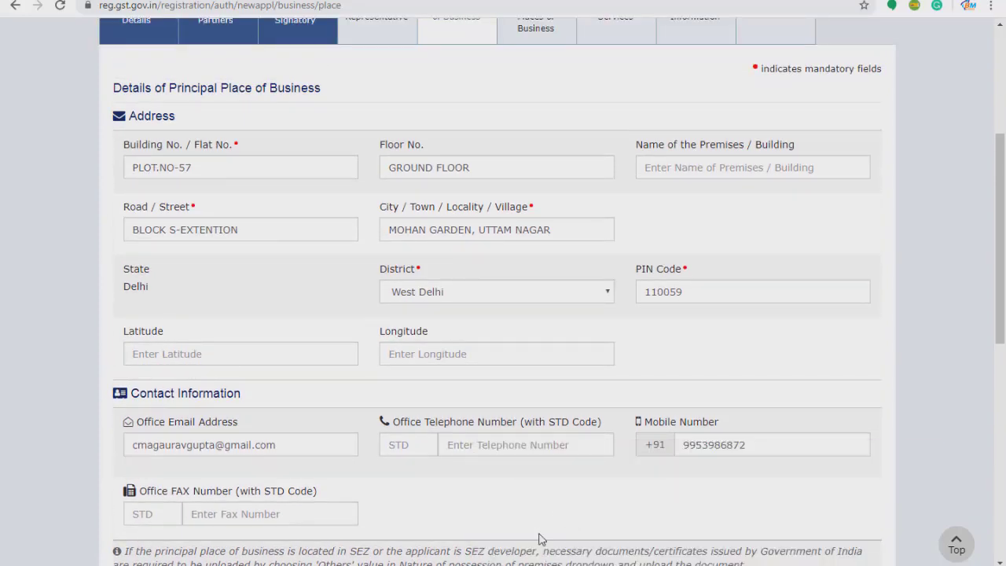
{"action": "key", "text": "alt+Tab"}
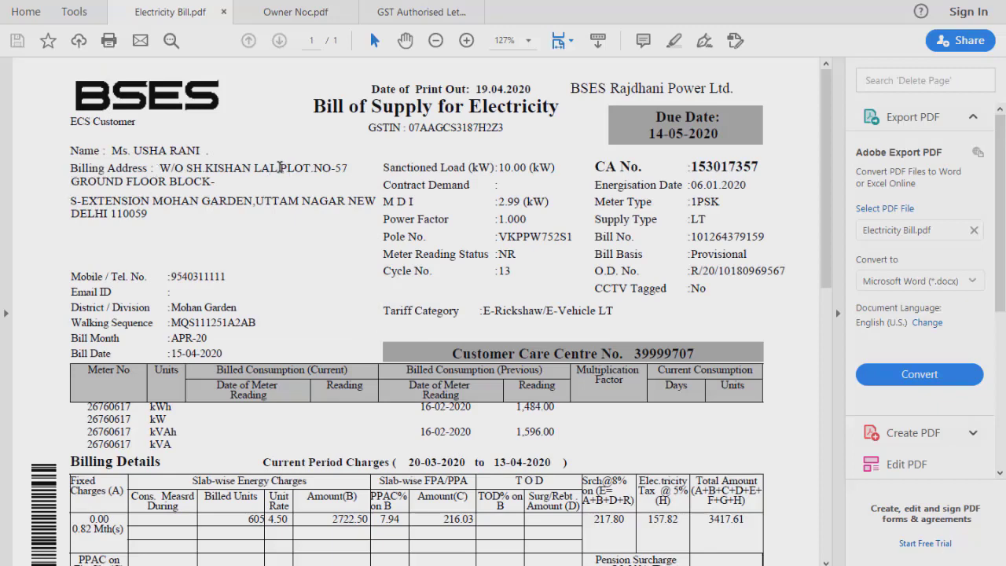
Select the billing address on the electricity bill to check it, then return to Chrome.
{"action": "left_click_drag", "start_coordinate": [311, 167], "coordinate": [230, 191]}
{"action": "left_click", "coordinate": [456, 319]}
{"action": "key", "text": "alt+Tab"}
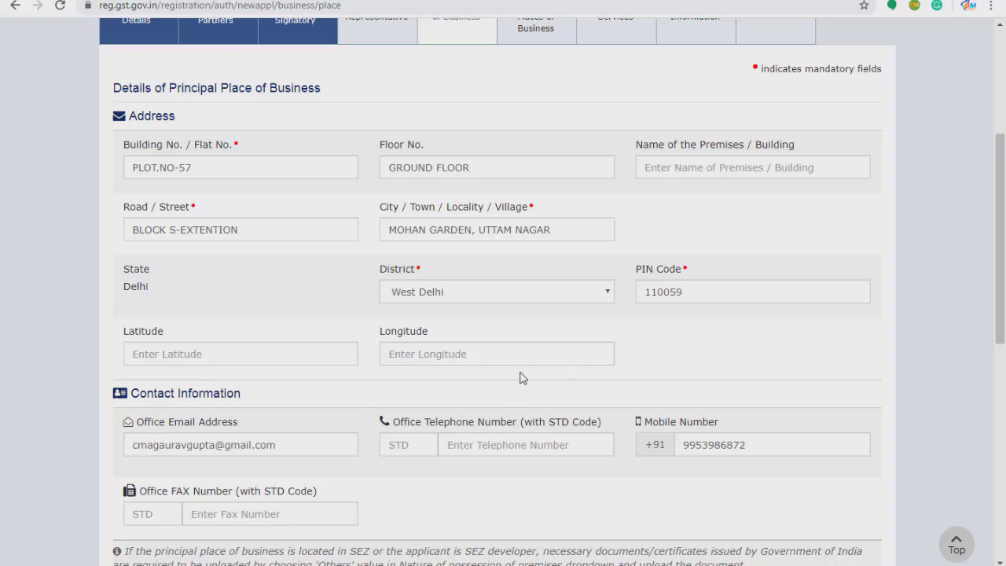
Switch Have Additional Place of Business off and save the principal place details.
{"action": "scroll", "coordinate": [414, 321], "scroll_direction": "down", "scroll_amount": 4}
{"action": "scroll", "coordinate": [410, 325], "scroll_direction": "down", "scroll_amount": 3}
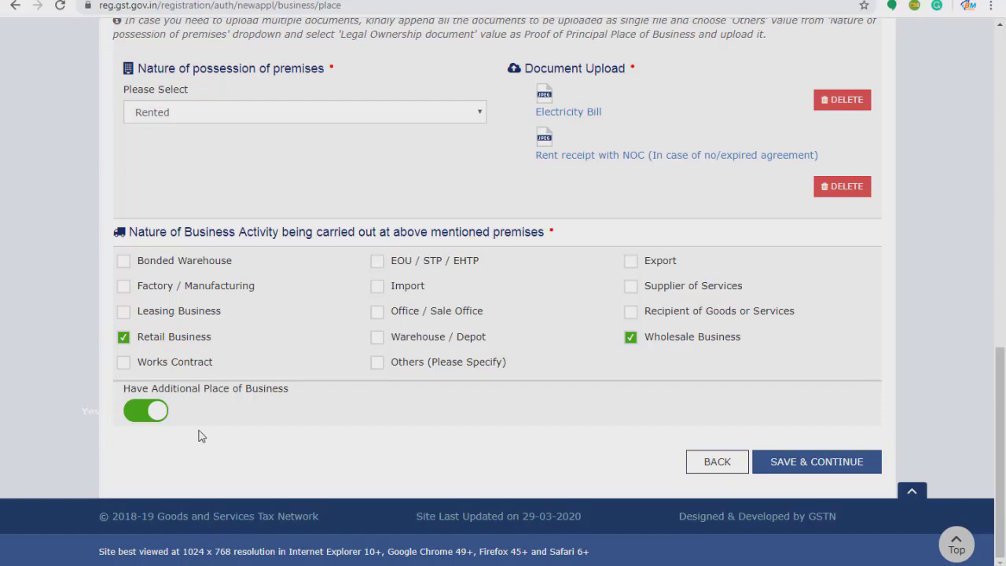
{"action": "left_click", "coordinate": [132, 412]}
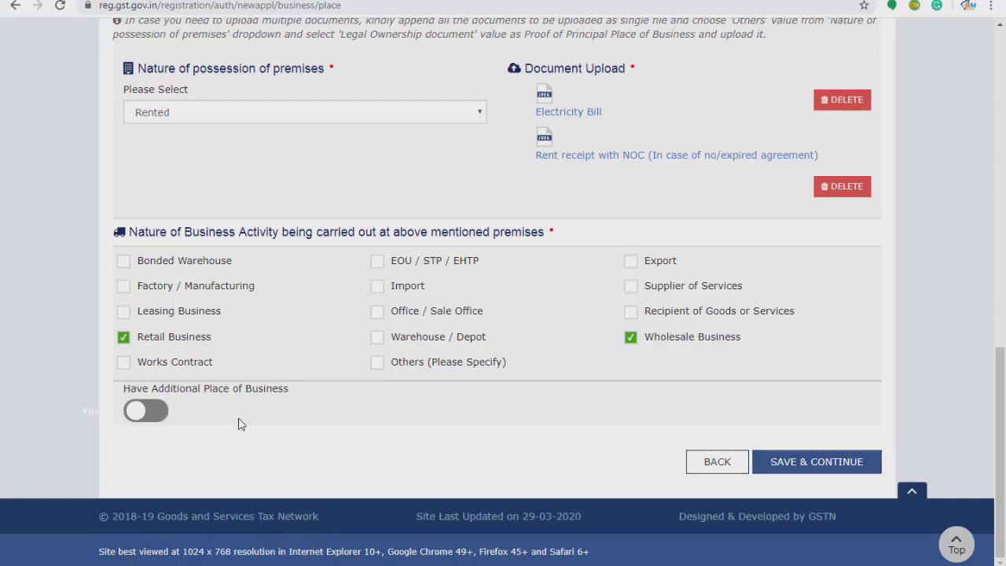
{"action": "left_click", "coordinate": [810, 464]}
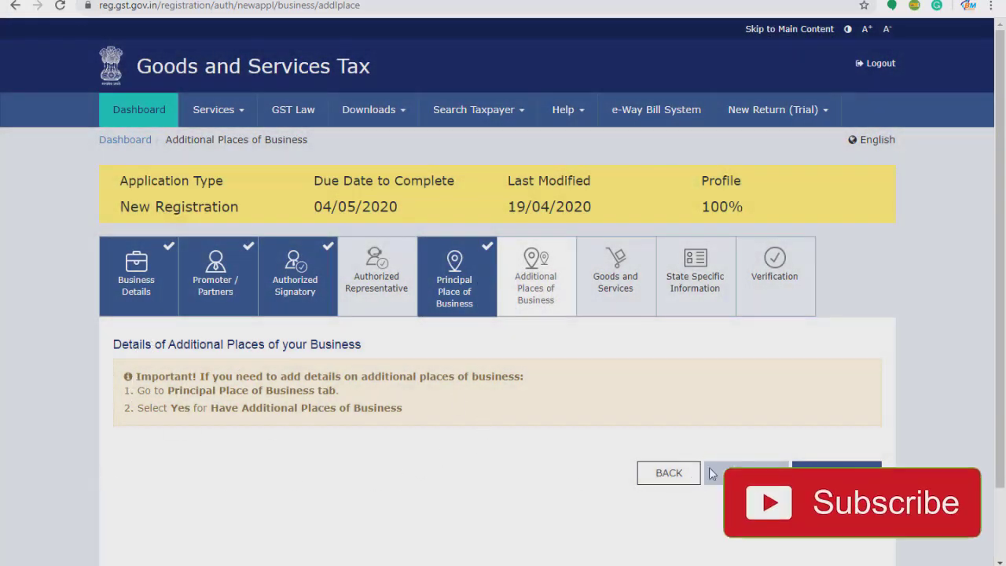
Return to the principal place, switch Have Additional Place of Business back on, and save.
{"action": "left_click", "coordinate": [468, 276]}
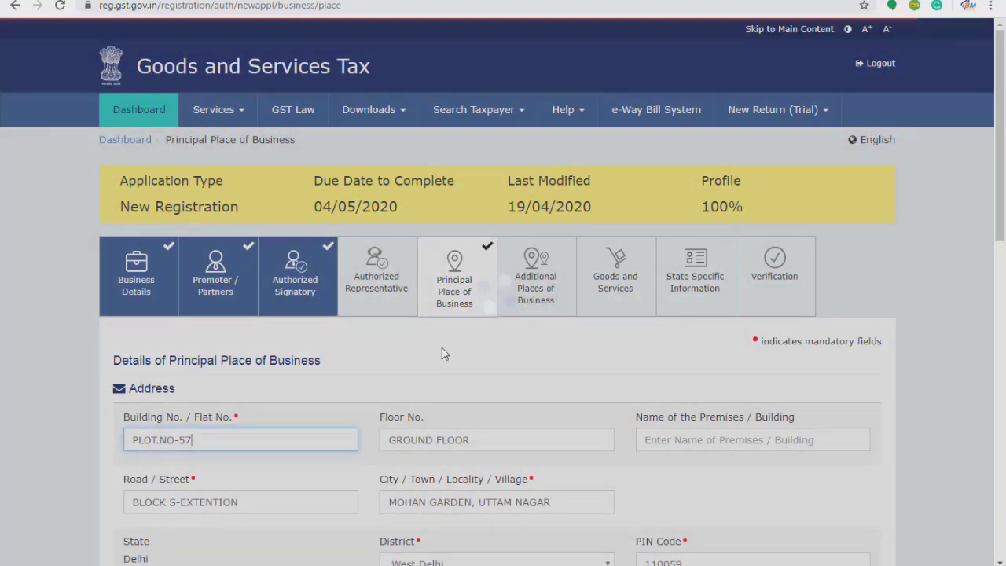
{"action": "scroll", "coordinate": [468, 370], "scroll_direction": "down", "scroll_amount": 10}
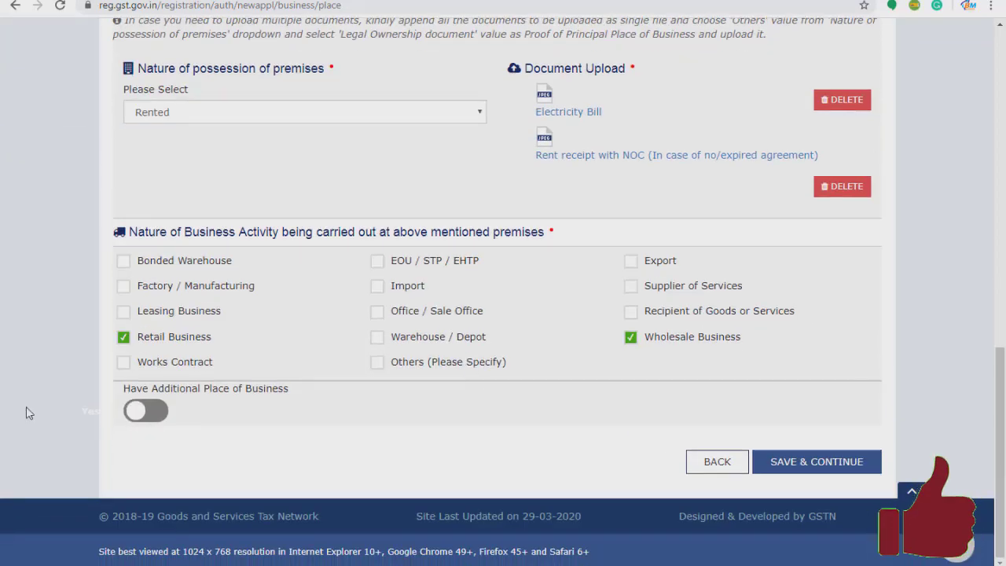
{"action": "left_click", "coordinate": [161, 417]}
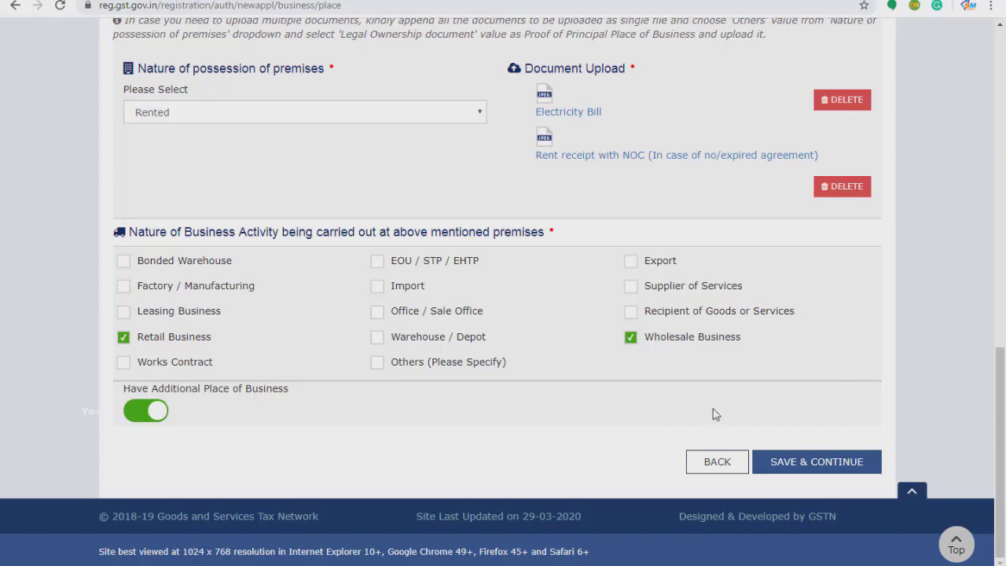
{"action": "scroll", "coordinate": [714, 413], "scroll_direction": "up", "scroll_amount": 4}
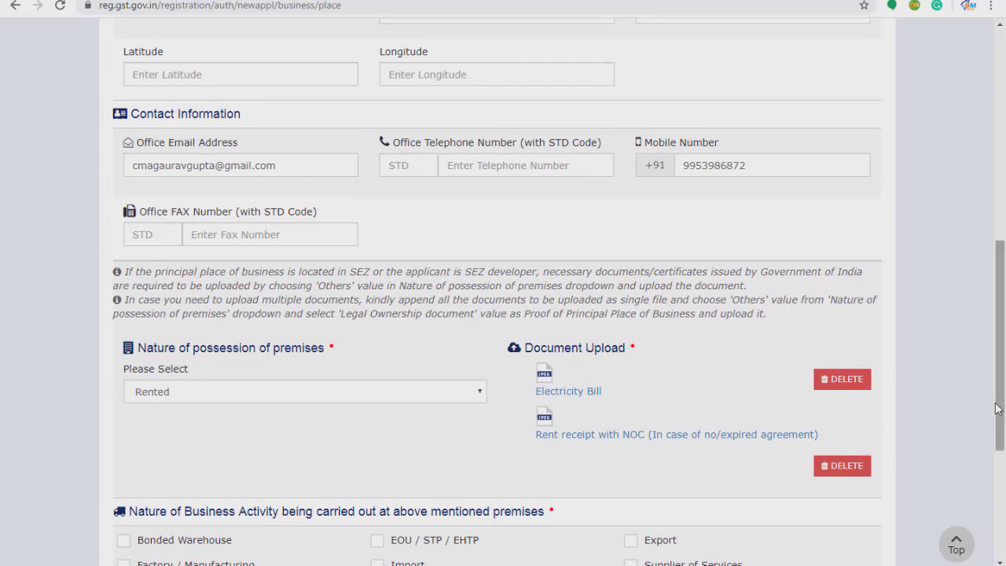
{"action": "scroll", "coordinate": [1002, 415], "scroll_direction": "down", "scroll_amount": 4}
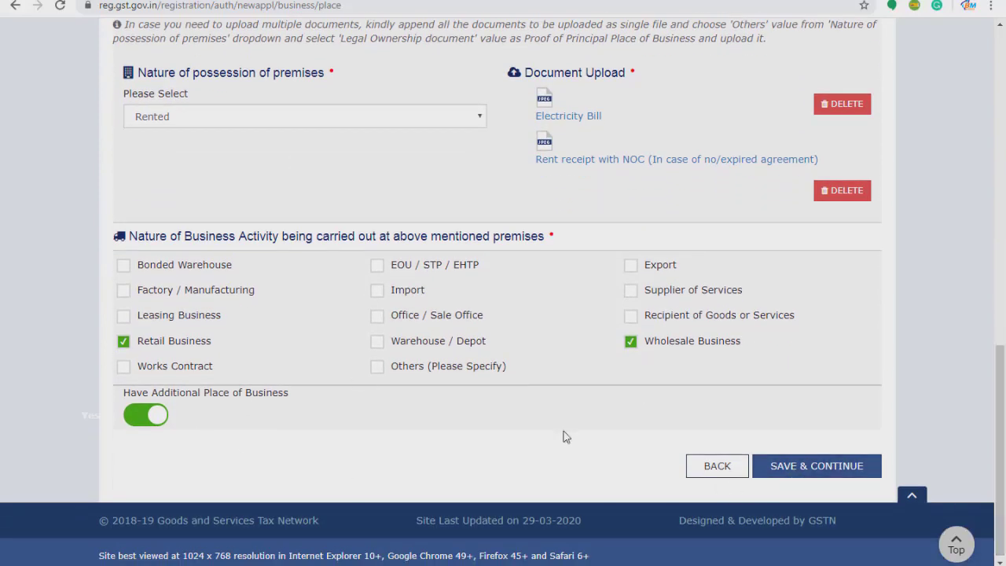
{"action": "left_click", "coordinate": [829, 469]}
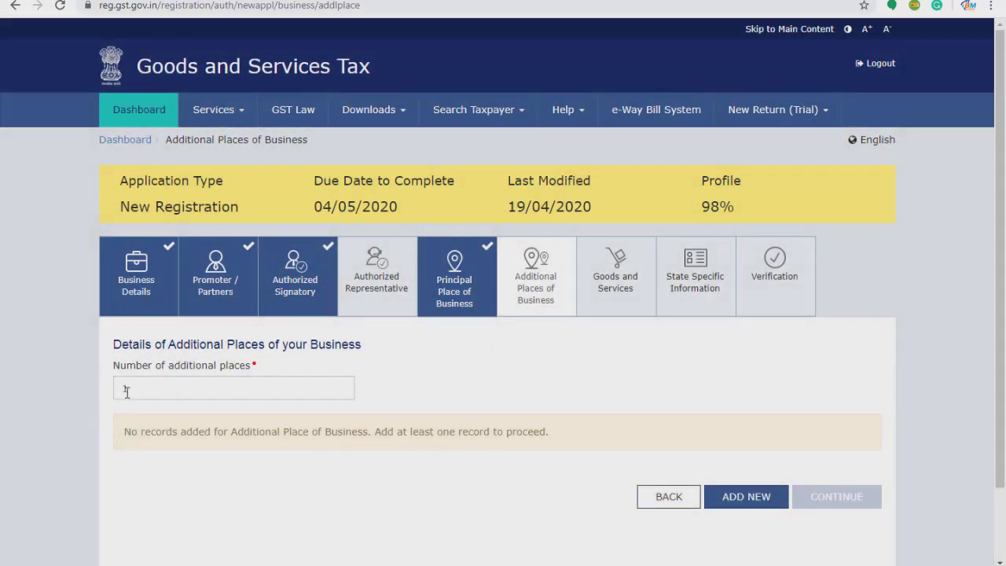
Set additional places to 1 and start a new entry as Rented with Factory / Manufacturing activity.
{"action": "double_click", "coordinate": [123, 386]}
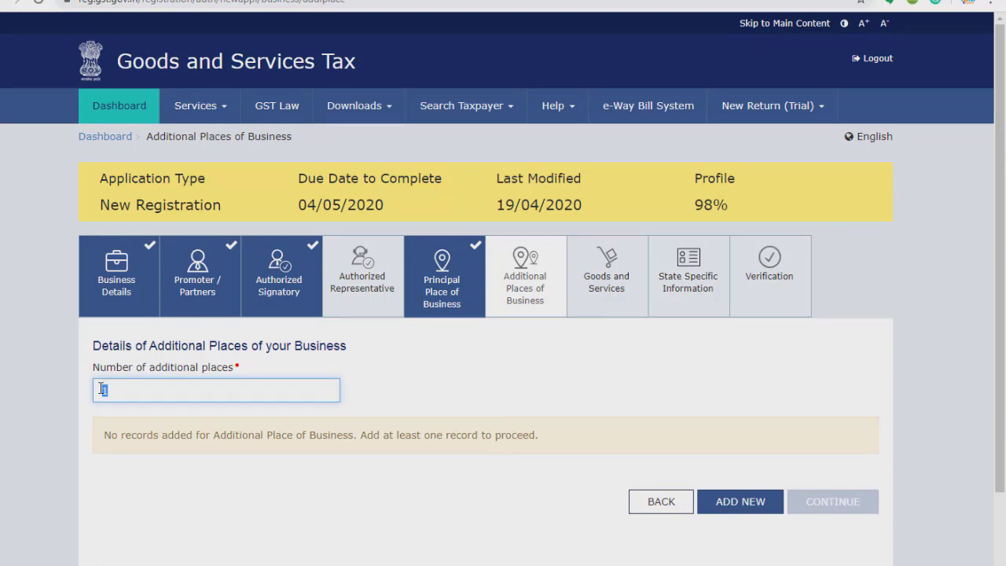
{"action": "key", "text": "BackSpace"}
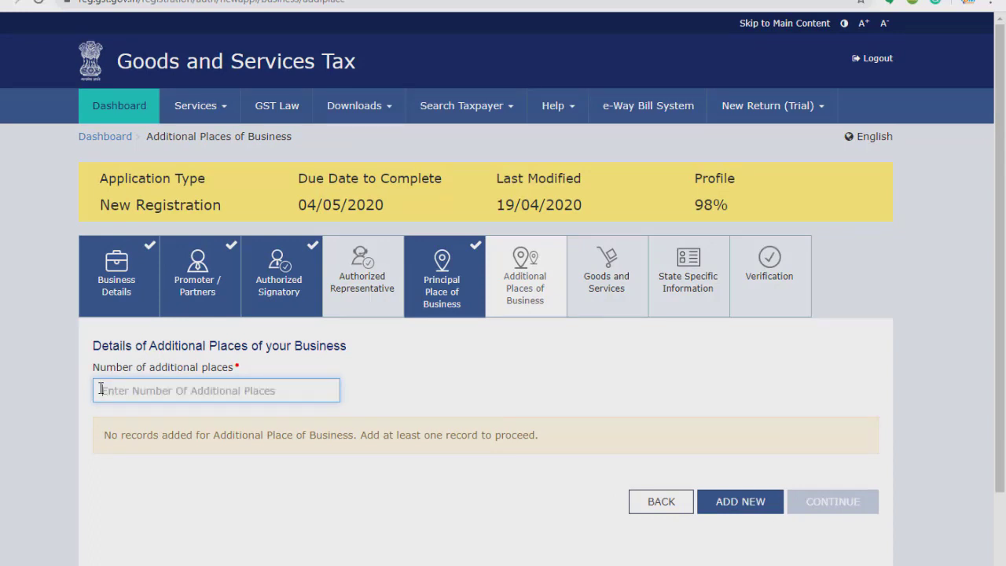
{"action": "type", "text": "1"}
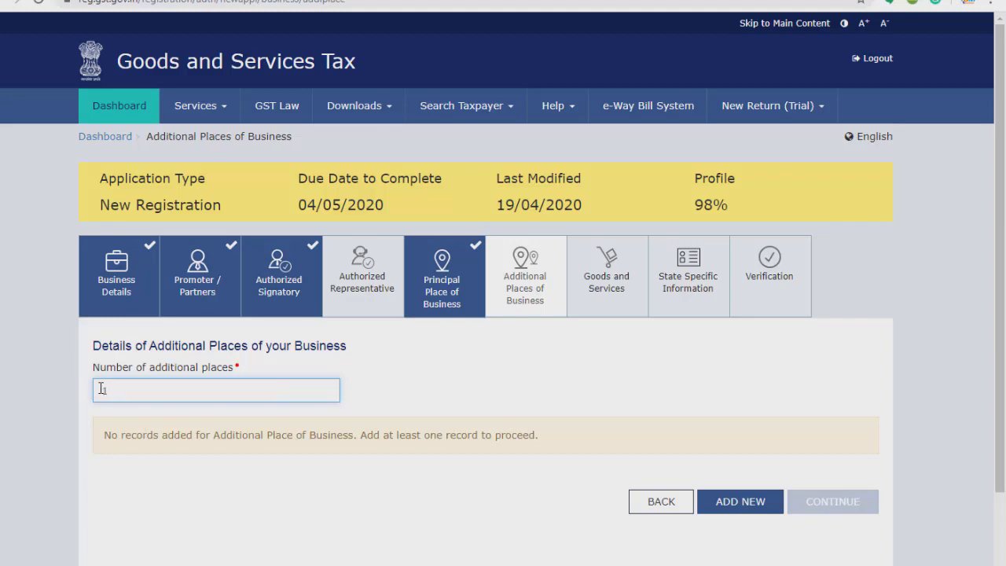
{"action": "left_click", "coordinate": [731, 500]}
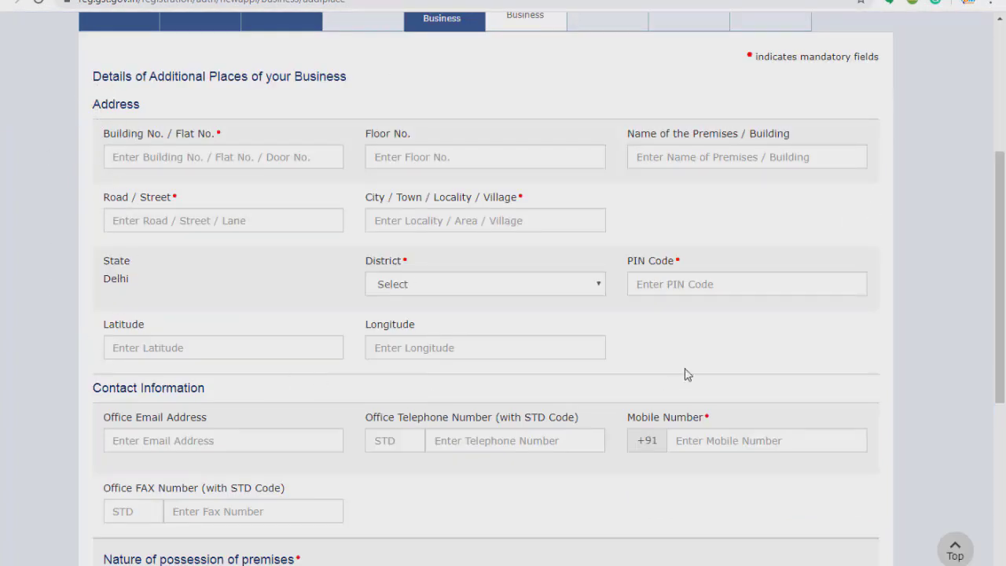
{"action": "scroll", "coordinate": [507, 301], "scroll_direction": "down", "scroll_amount": 3}
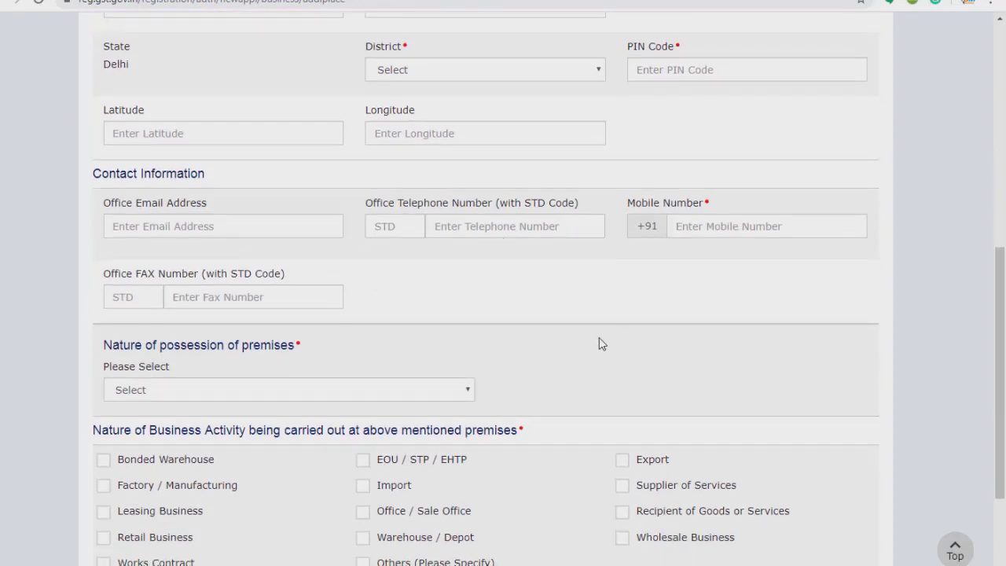
{"action": "scroll", "coordinate": [609, 336], "scroll_direction": "down", "scroll_amount": 2}
{"action": "left_click", "coordinate": [272, 246]}
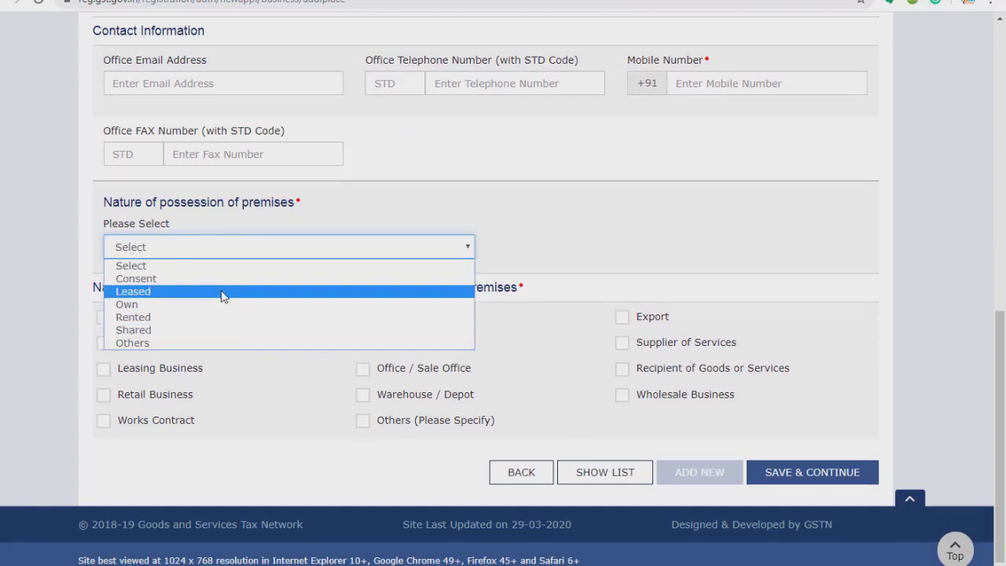
{"action": "left_click", "coordinate": [224, 318]}
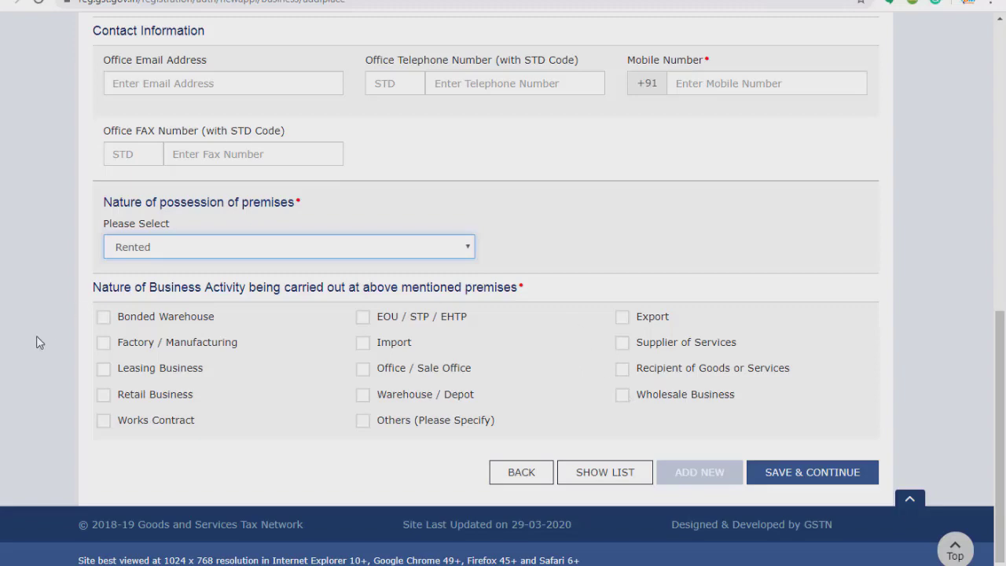
{"action": "left_click", "coordinate": [103, 343]}
Abandon the new premises entry and switch Have Additional Place of Business off.
{"action": "scroll", "coordinate": [310, 103], "scroll_direction": "up", "scroll_amount": 5}
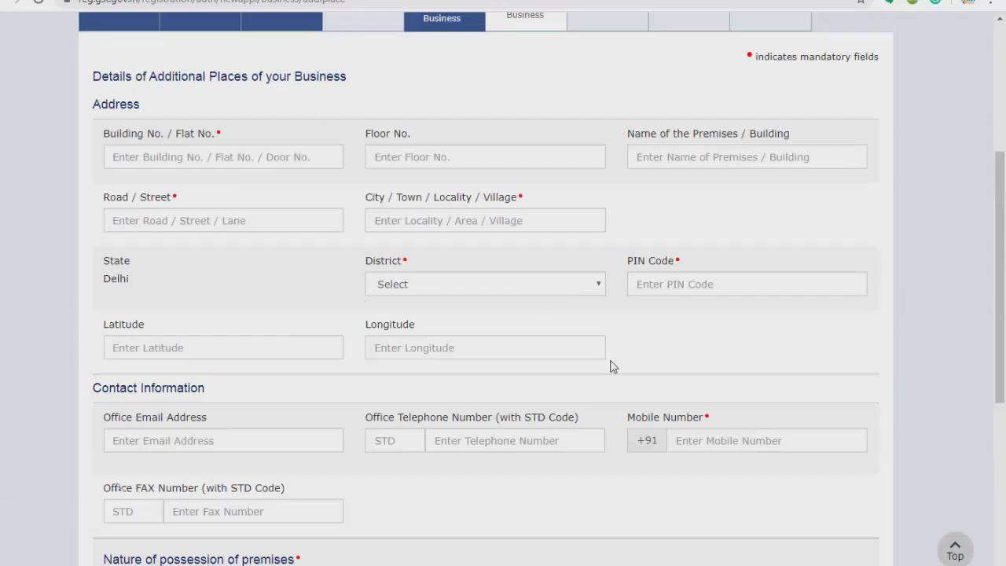
{"action": "scroll", "coordinate": [597, 386], "scroll_direction": "down", "scroll_amount": 5}
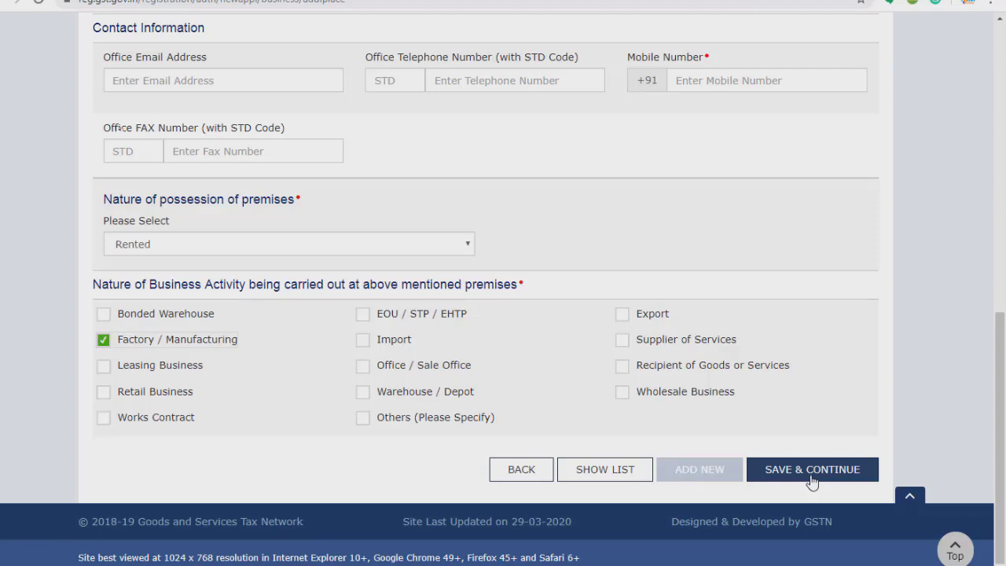
{"action": "left_click", "coordinate": [518, 470]}
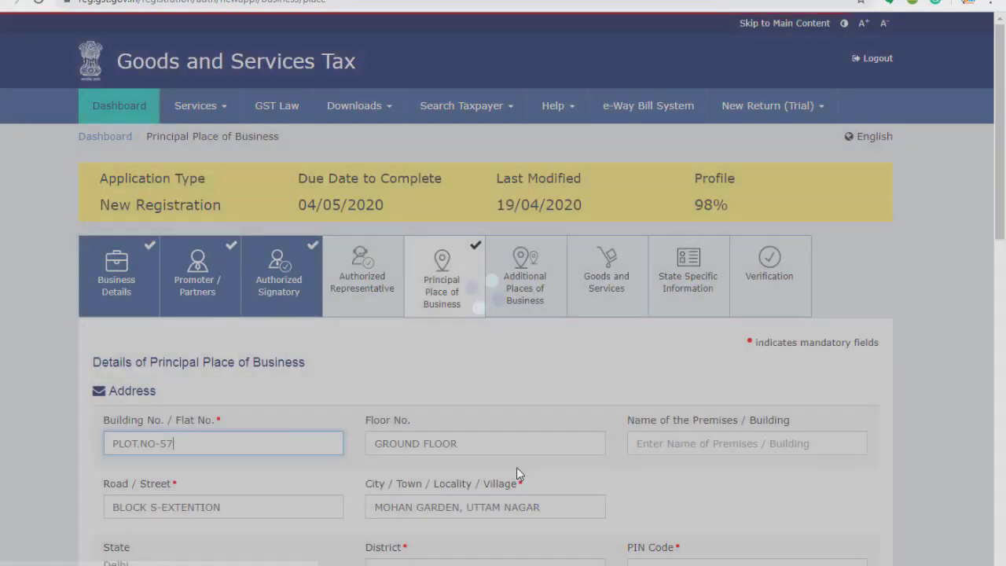
{"action": "scroll", "coordinate": [517, 467], "scroll_direction": "down", "scroll_amount": 12}
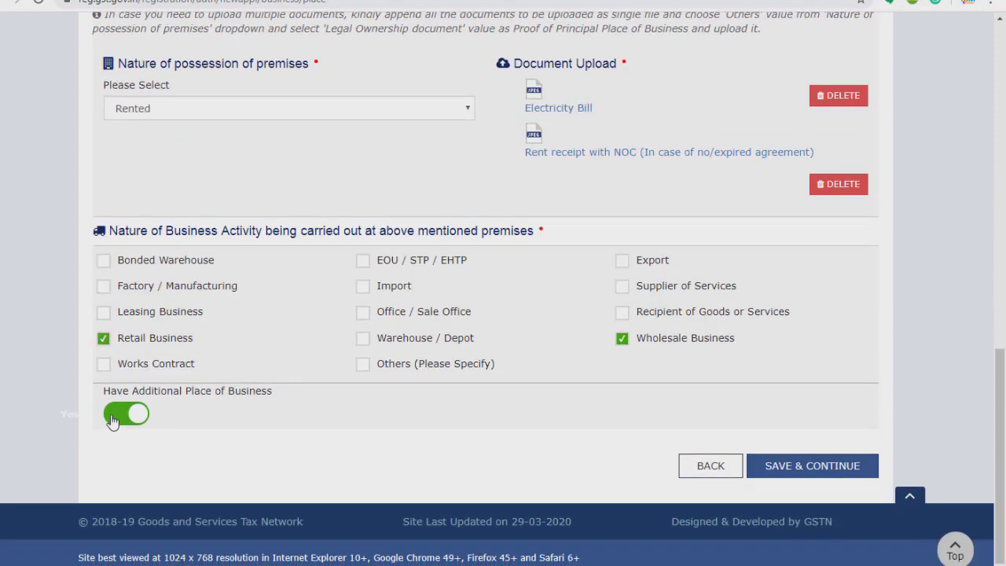
{"action": "left_click", "coordinate": [113, 421]}
Save the principal place and continue past Additional Places of Business to Goods and Services.
{"action": "left_click", "coordinate": [846, 468]}
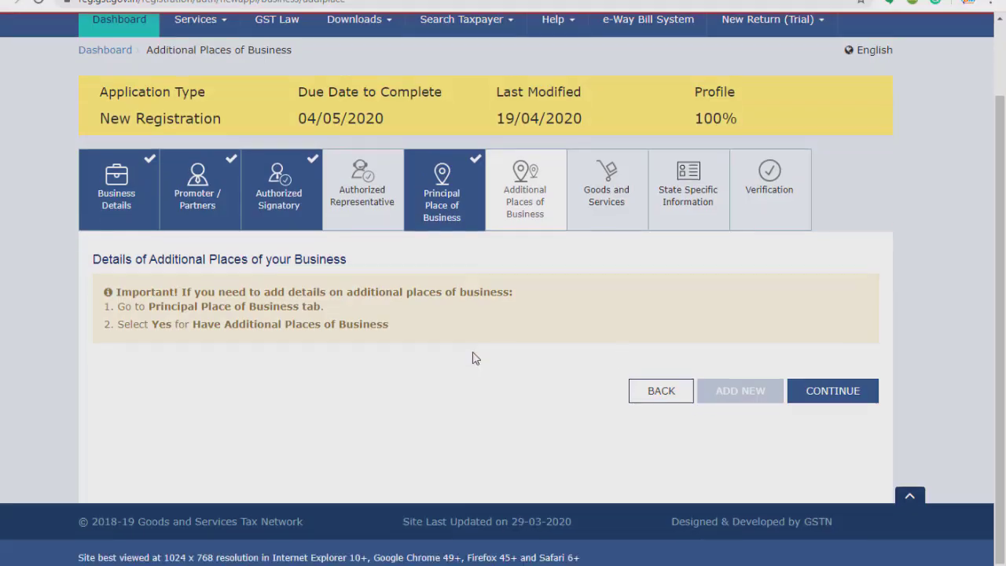
{"action": "left_click", "coordinate": [841, 397]}
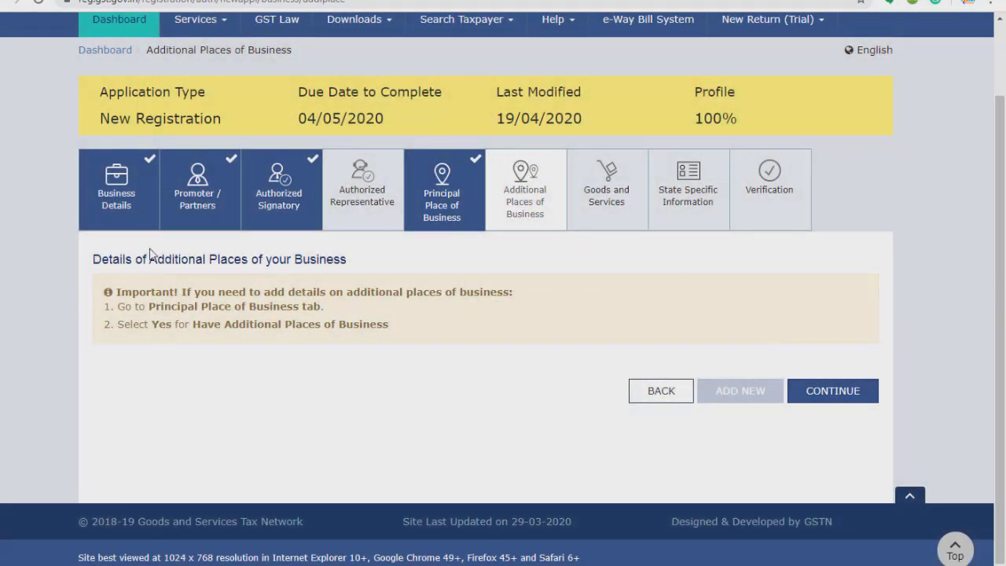
{"action": "left_click", "coordinate": [849, 393]}
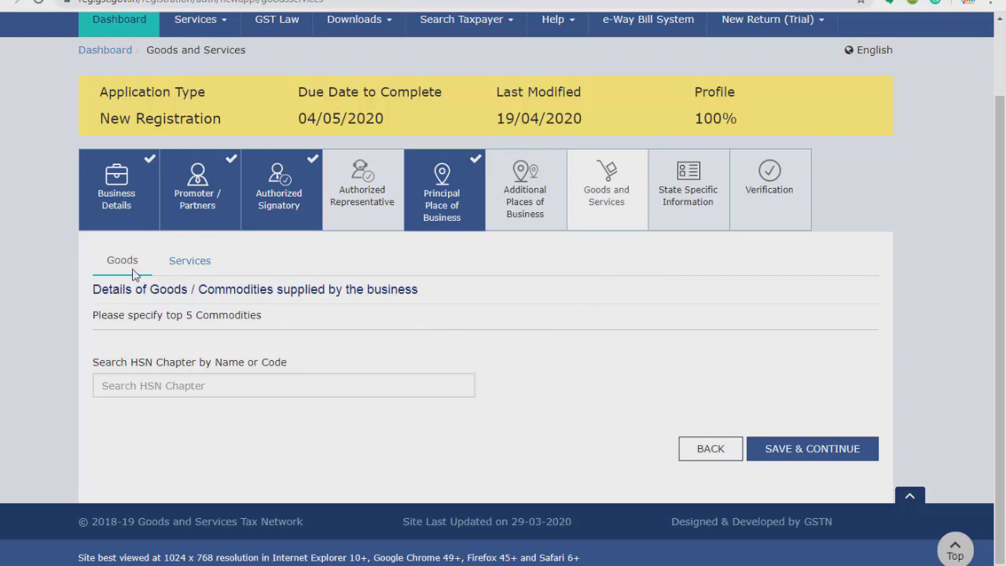
Search HSN for 'GARMENT' and add 6111 babies' garments to the goods list.
{"action": "left_click", "coordinate": [155, 383]}
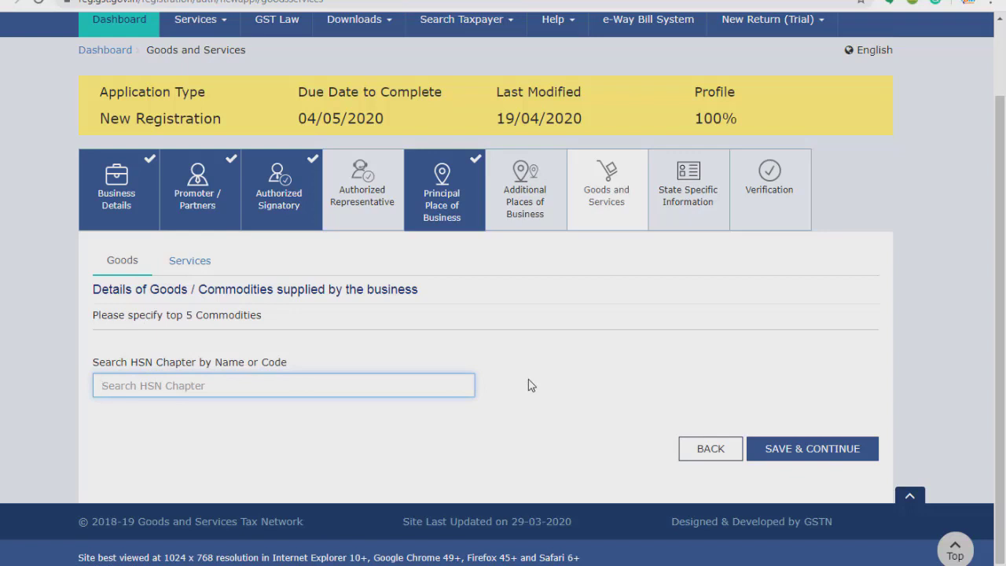
{"action": "type", "text": "GAR"}
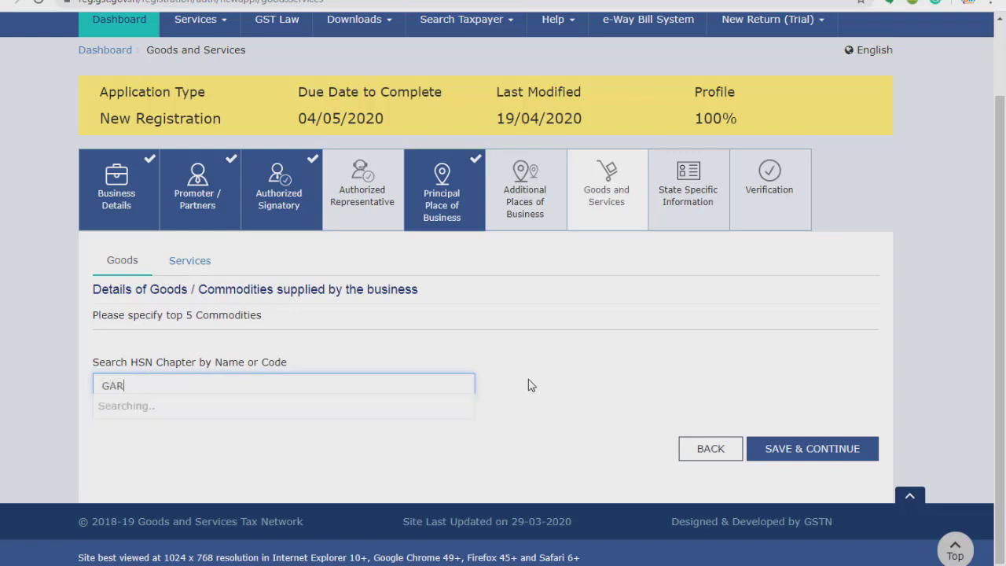
{"action": "type", "text": "MENT"}
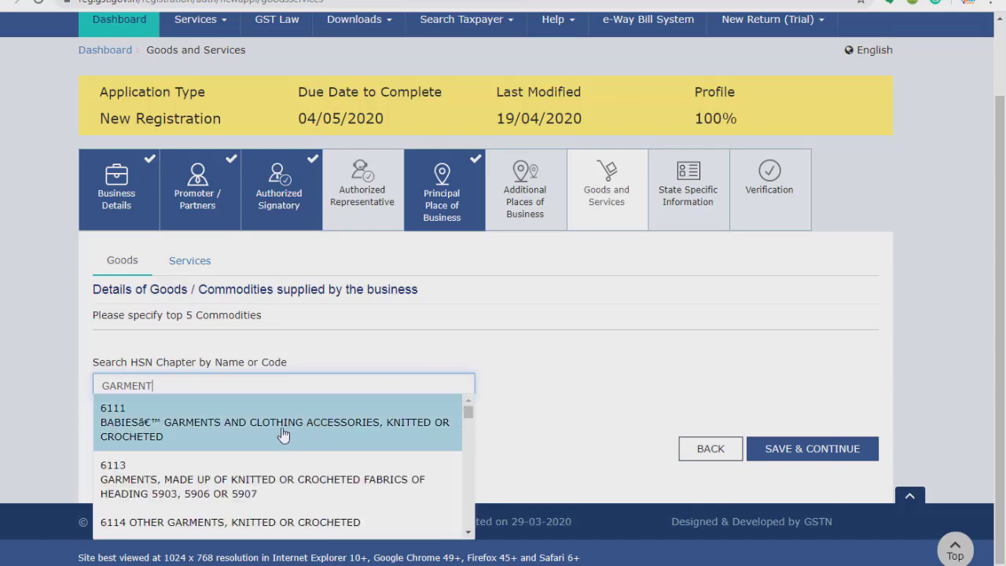
{"action": "left_click", "coordinate": [344, 429]}
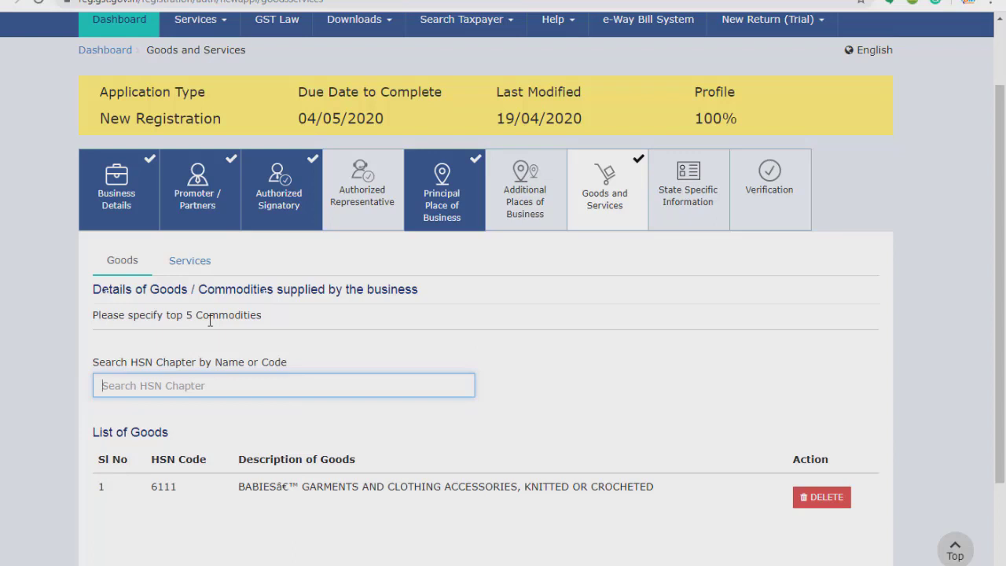
Search services for 'REPAI', then dismiss the results and clear the search text.
{"action": "left_click", "coordinate": [193, 260]}
{"action": "left_click", "coordinate": [189, 387]}
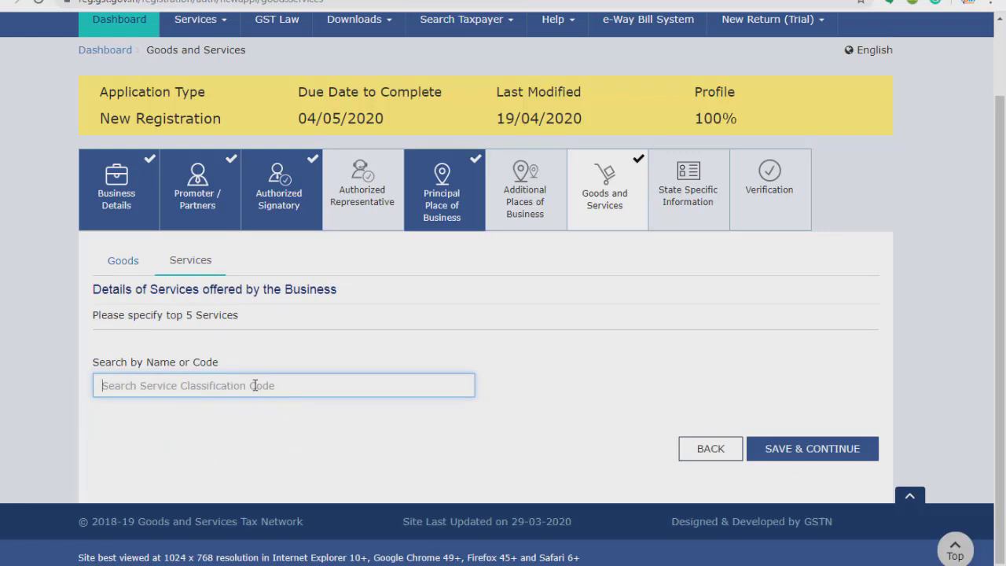
{"action": "type", "text": "REPAIR"}
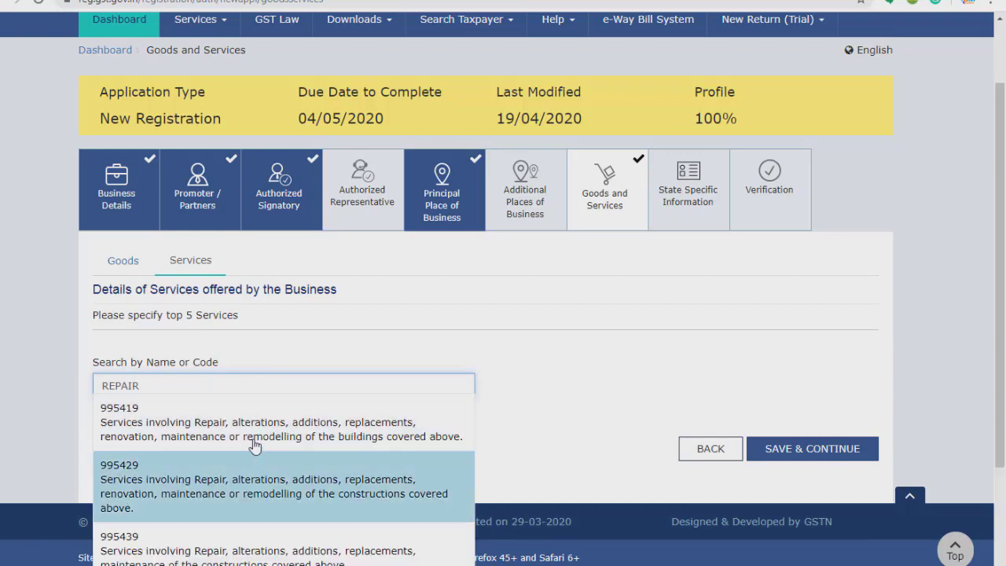
{"action": "left_click", "coordinate": [488, 414]}
{"action": "left_click_drag", "start_coordinate": [138, 385], "coordinate": [72, 393]}
{"action": "key", "text": "BackSpace"}
Return to the Goods list and save Goods and Services.
{"action": "left_click", "coordinate": [116, 267]}
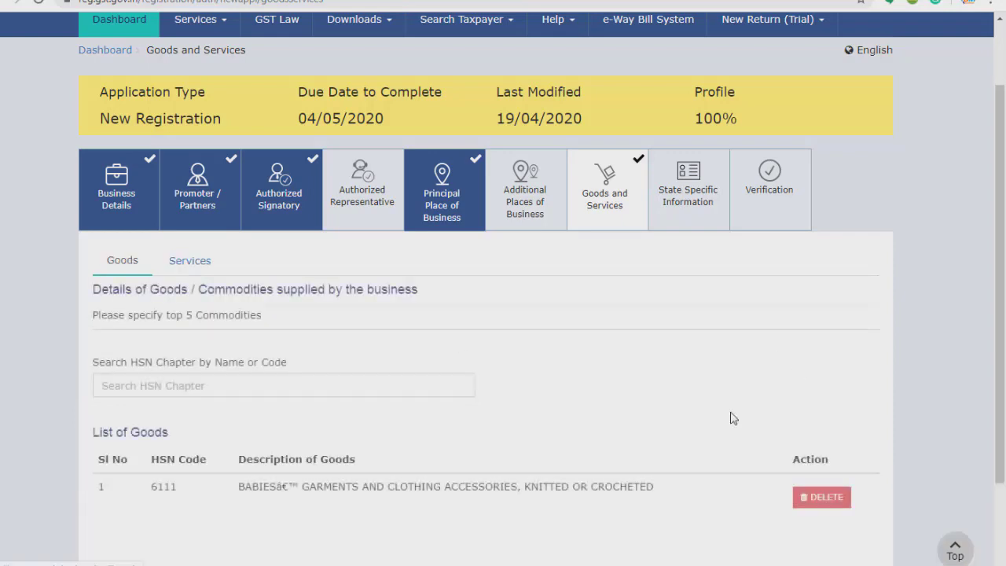
{"action": "scroll", "coordinate": [803, 494], "scroll_direction": "down", "scroll_amount": 1}
{"action": "scroll", "coordinate": [803, 495], "scroll_direction": "down", "scroll_amount": 2}
{"action": "left_click", "coordinate": [834, 464]}
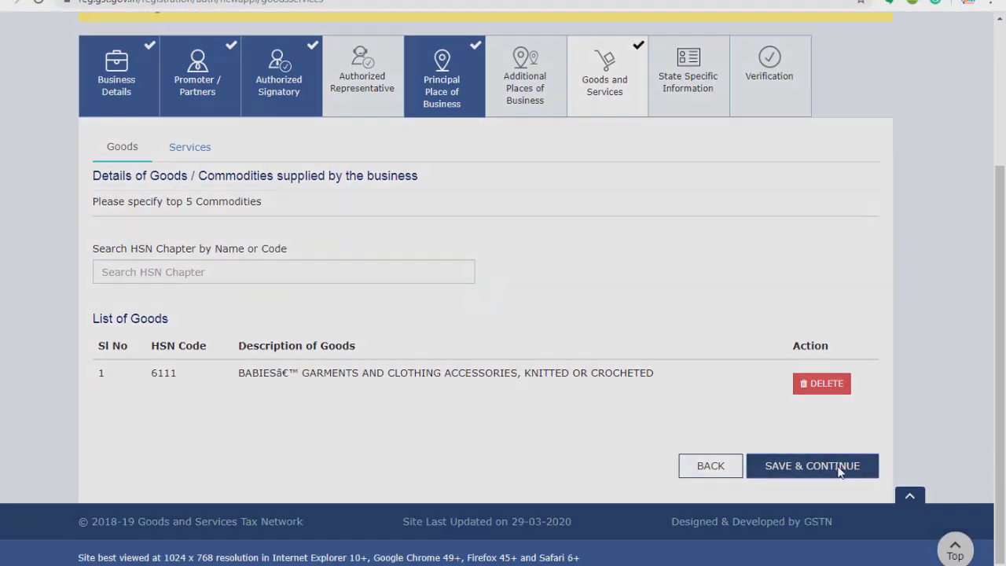
{"action": "scroll", "coordinate": [777, 346], "scroll_direction": "down", "scroll_amount": 2}
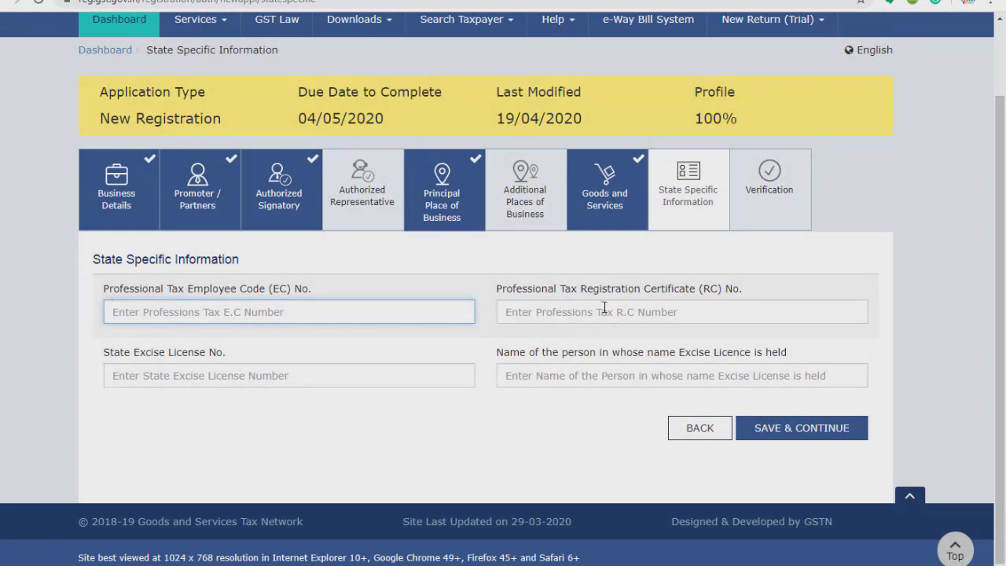
Leave the state excise licence and other state fields blank and save.
{"action": "left_click", "coordinate": [268, 376]}
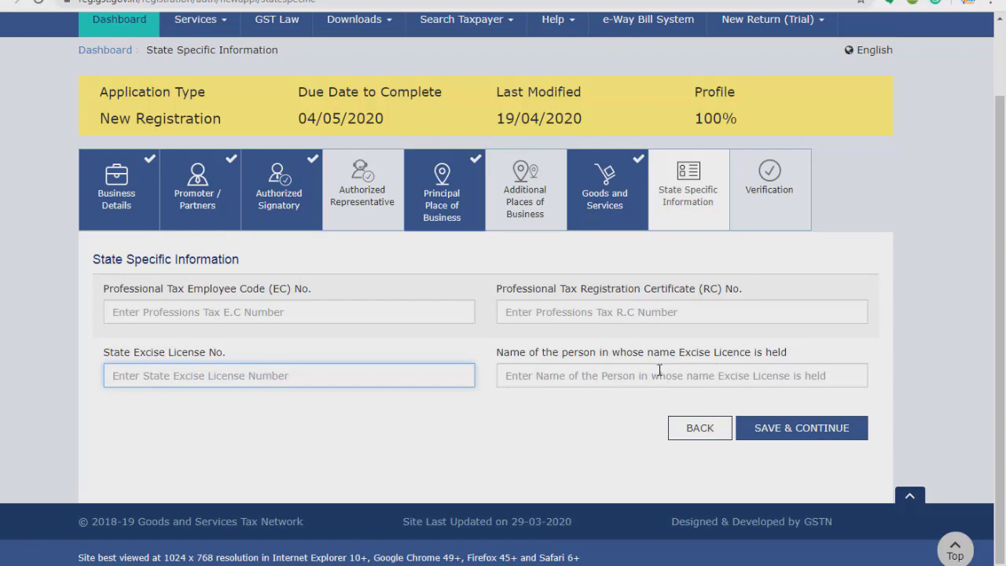
{"action": "left_click", "coordinate": [803, 425]}
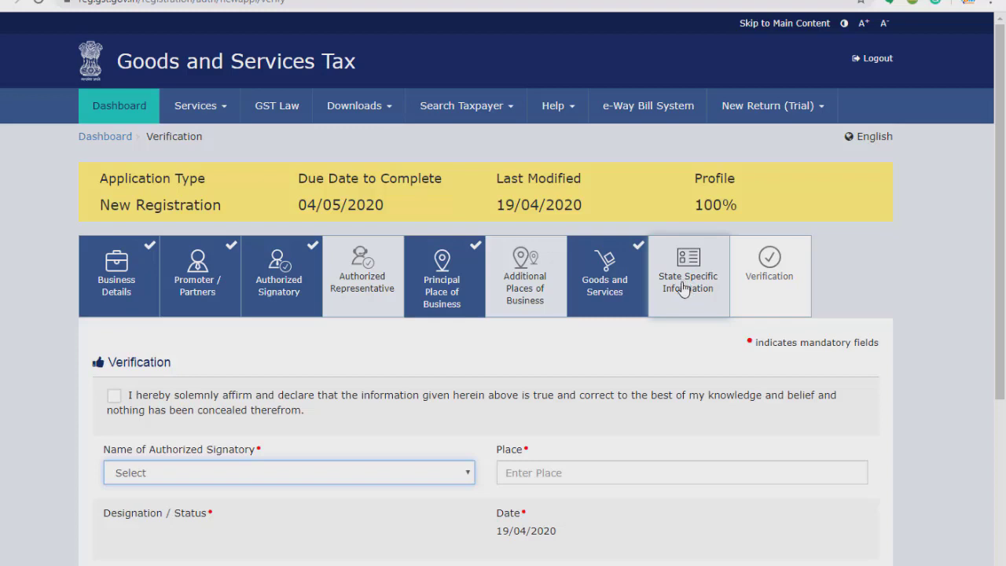
Tick the declaration, choose the authorized signatory, and set Place to New Delhi.
{"action": "scroll", "coordinate": [730, 59], "scroll_direction": "down", "scroll_amount": 2}
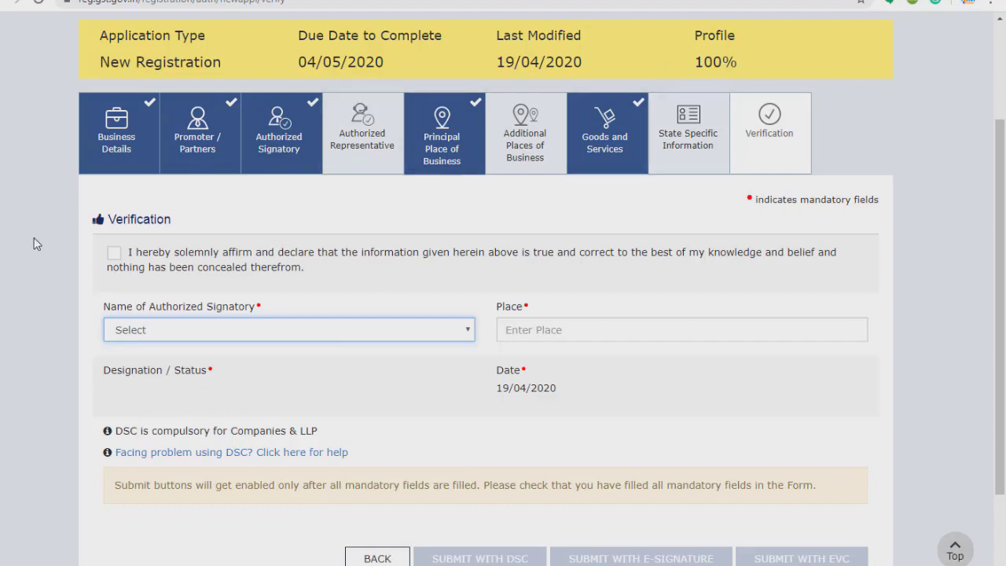
{"action": "left_click", "coordinate": [114, 252]}
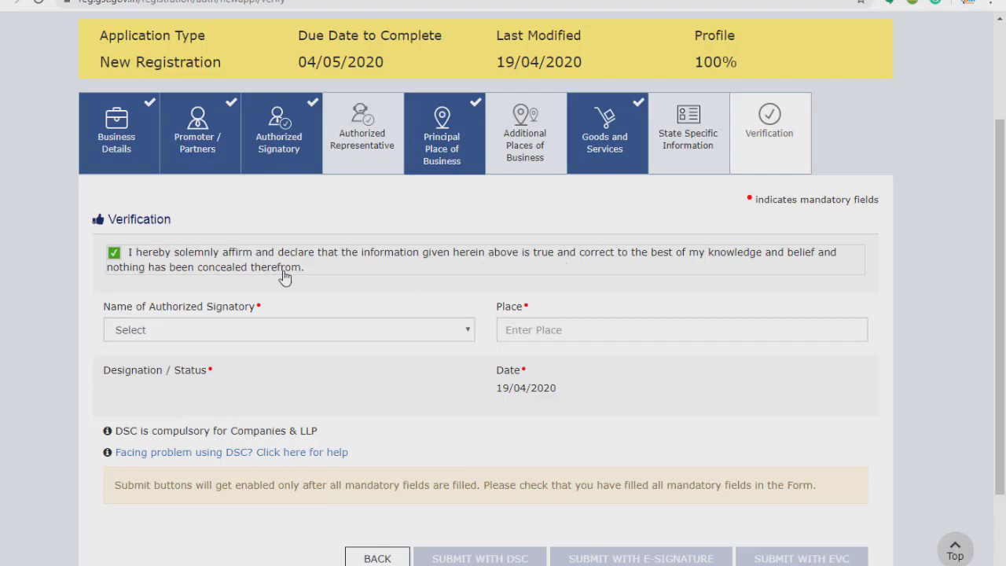
{"action": "left_click", "coordinate": [264, 333]}
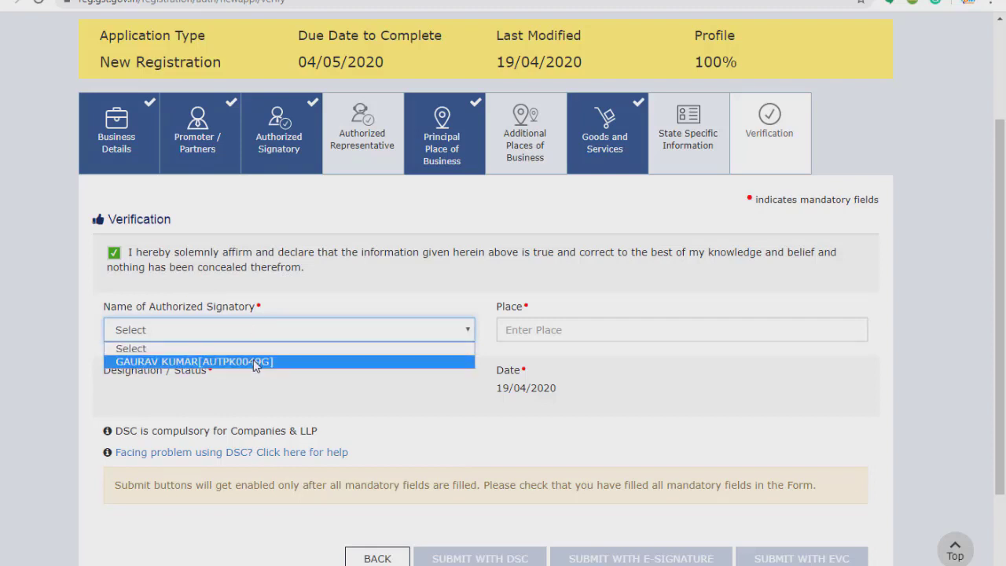
{"action": "left_click", "coordinate": [254, 361]}
{"action": "left_click", "coordinate": [603, 319]}
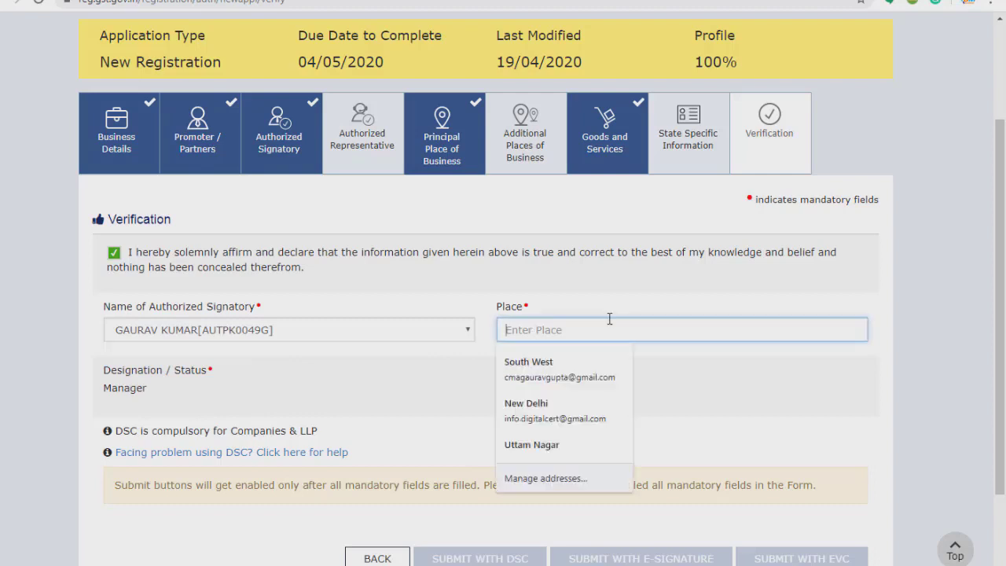
{"action": "type", "text": "New Delhi"}
{"action": "key", "text": "Tab"}
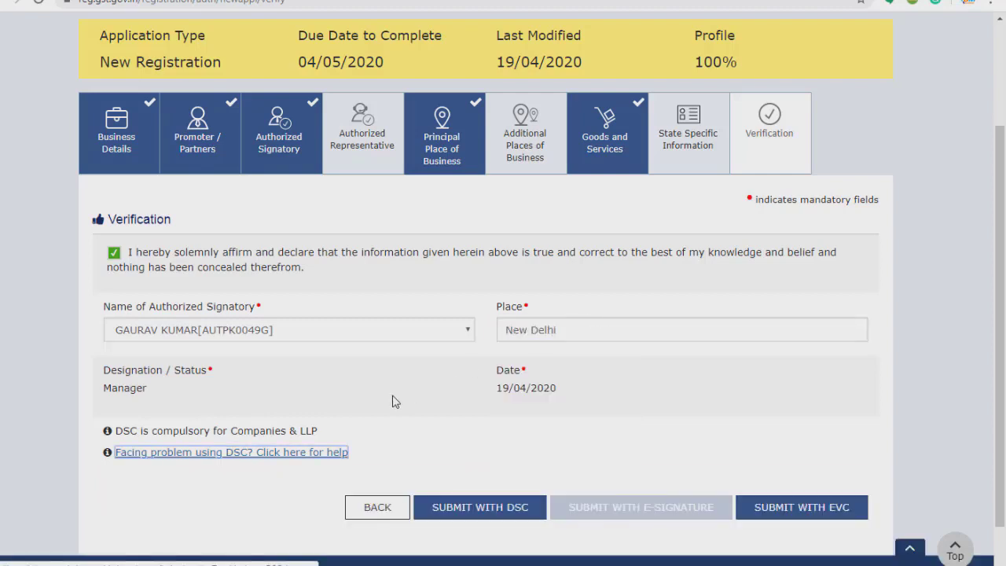
{"action": "scroll", "coordinate": [472, 385], "scroll_direction": "down", "scroll_amount": 1}
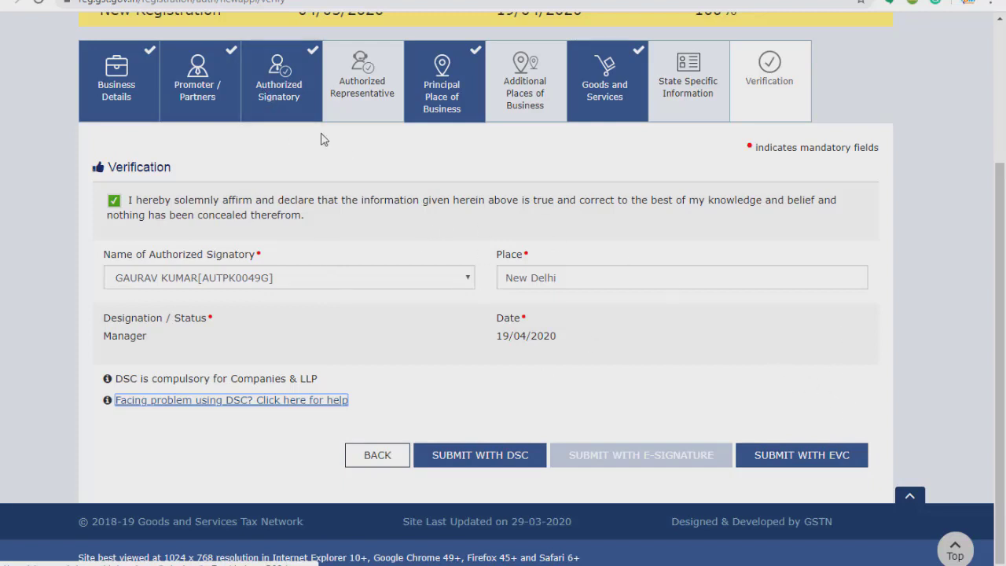
Mark the proprietor as Also Authorized Signatory in Promoter / Partners and save.
{"action": "left_click", "coordinate": [286, 78]}
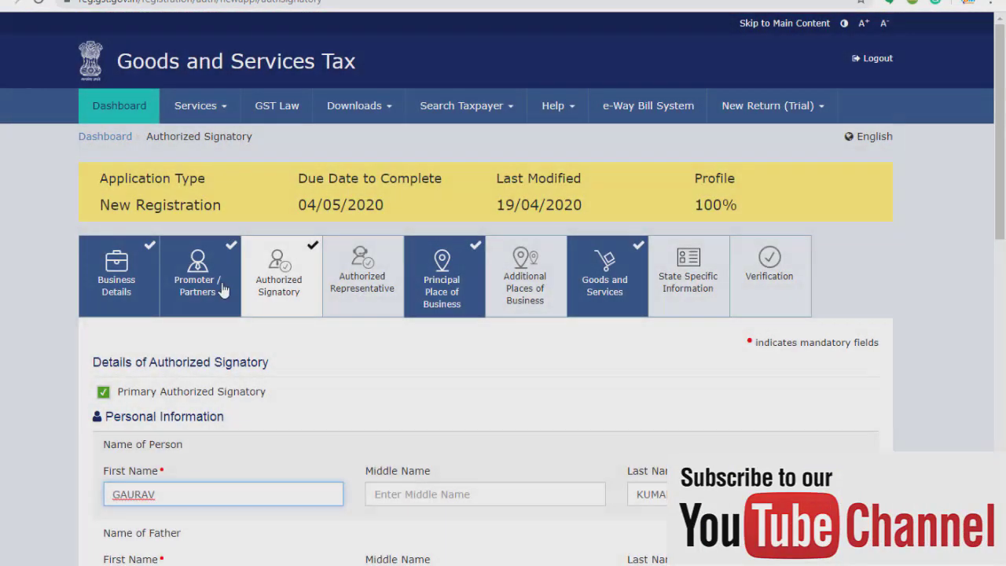
{"action": "left_click", "coordinate": [202, 286]}
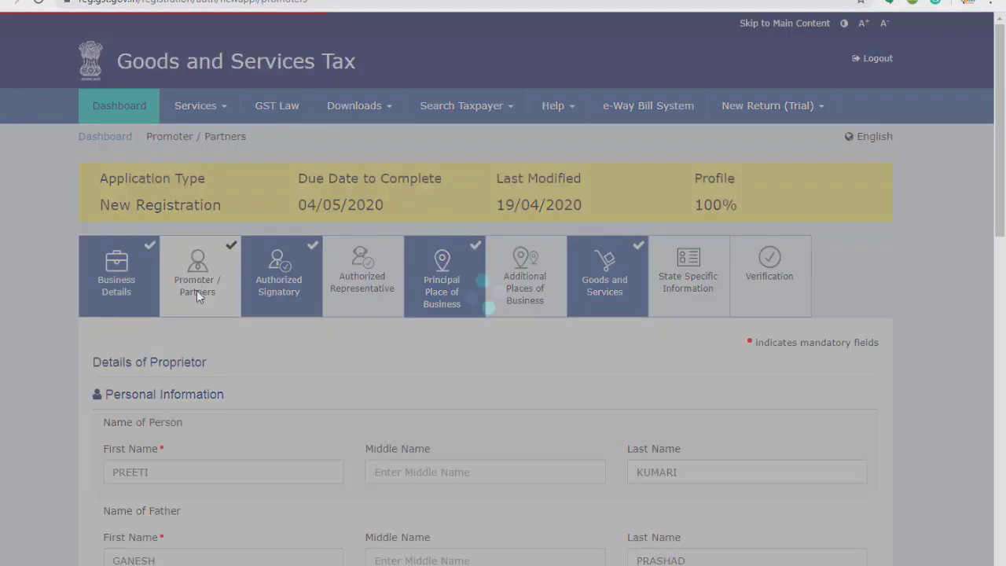
{"action": "scroll", "coordinate": [326, 364], "scroll_direction": "down", "scroll_amount": 6}
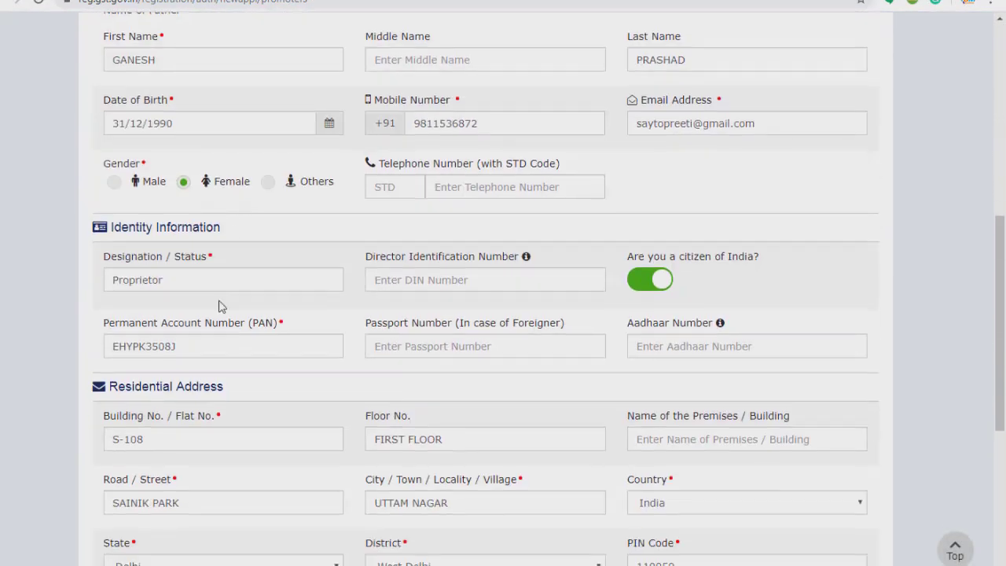
{"action": "scroll", "coordinate": [218, 303], "scroll_direction": "down", "scroll_amount": 5}
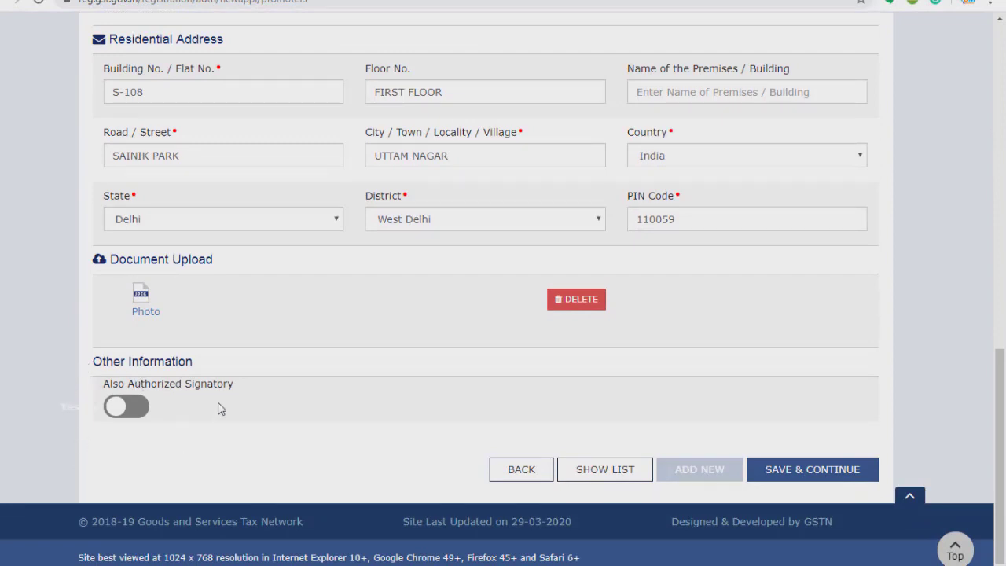
{"action": "left_click", "coordinate": [141, 410]}
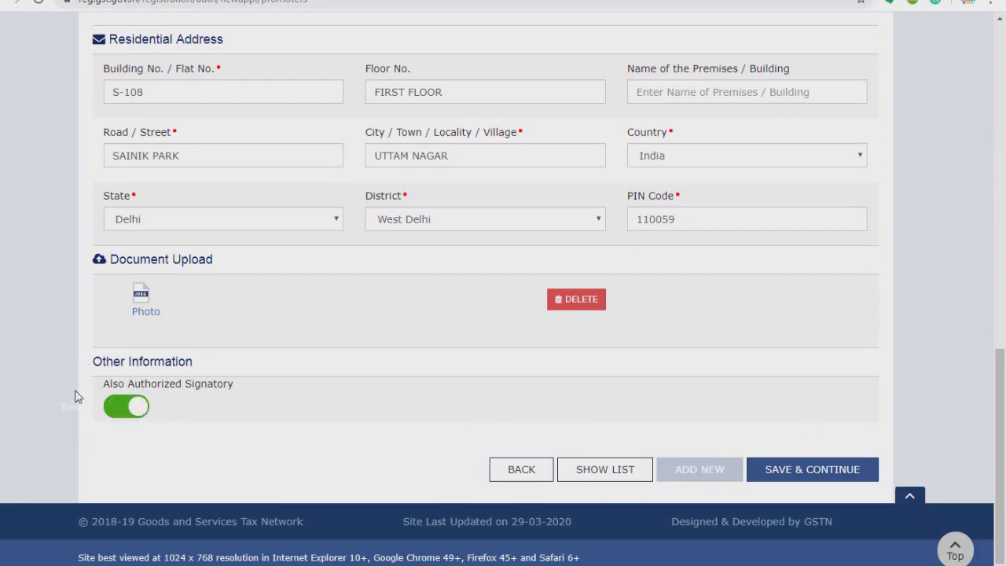
{"action": "scroll", "coordinate": [226, 369], "scroll_direction": "up", "scroll_amount": 15}
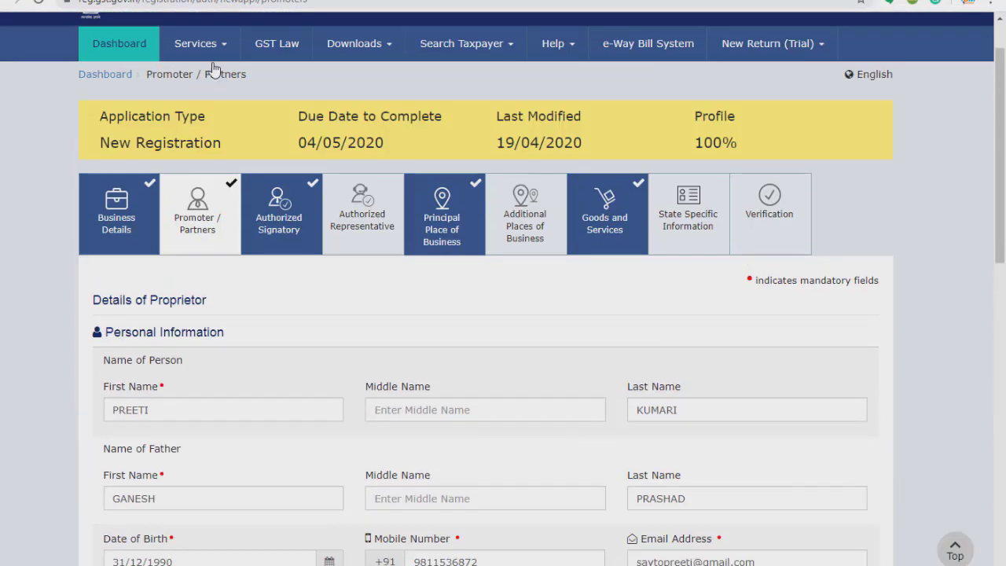
{"action": "scroll", "coordinate": [184, 341], "scroll_direction": "down", "scroll_amount": 15}
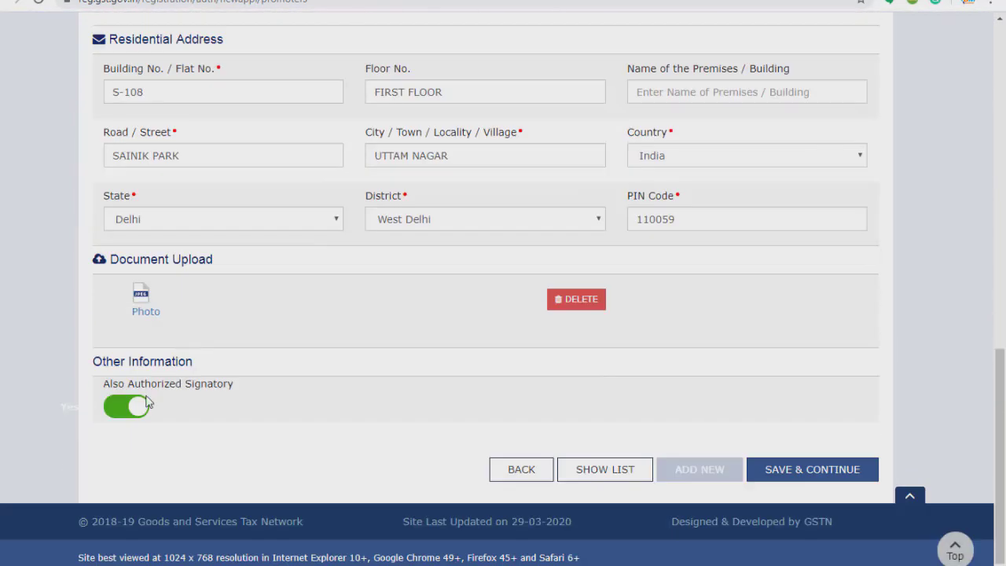
{"action": "left_click", "coordinate": [796, 475]}
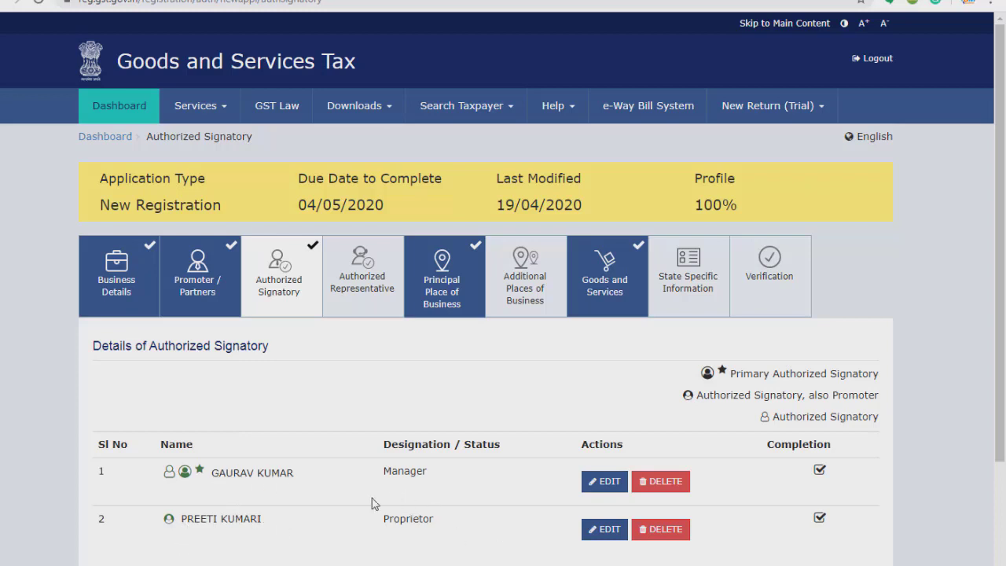
Continue past the two-entry Authorized Signatory list to Authorized Representative.
{"action": "scroll", "coordinate": [436, 537], "scroll_direction": "down", "scroll_amount": 3}
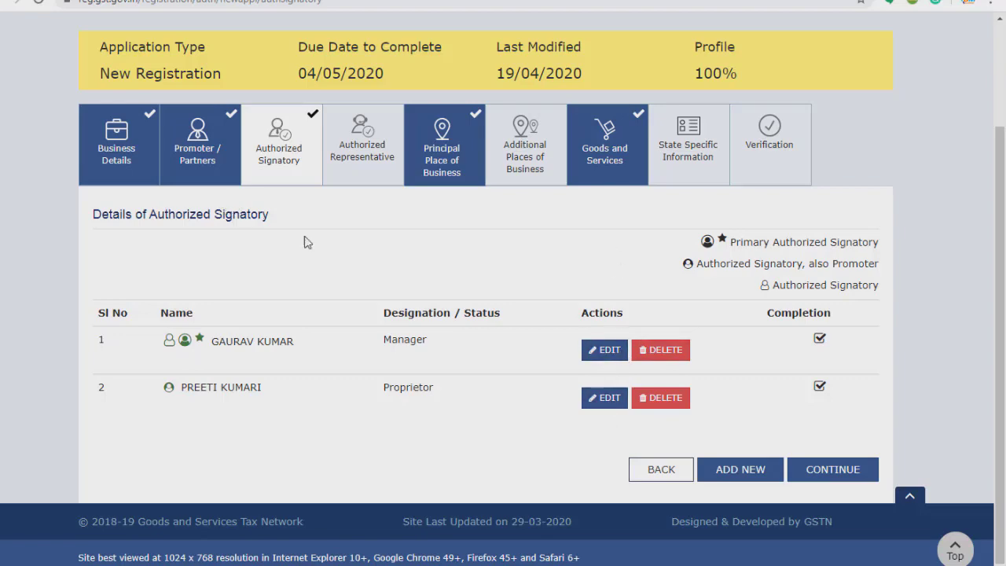
{"action": "left_click", "coordinate": [849, 473]}
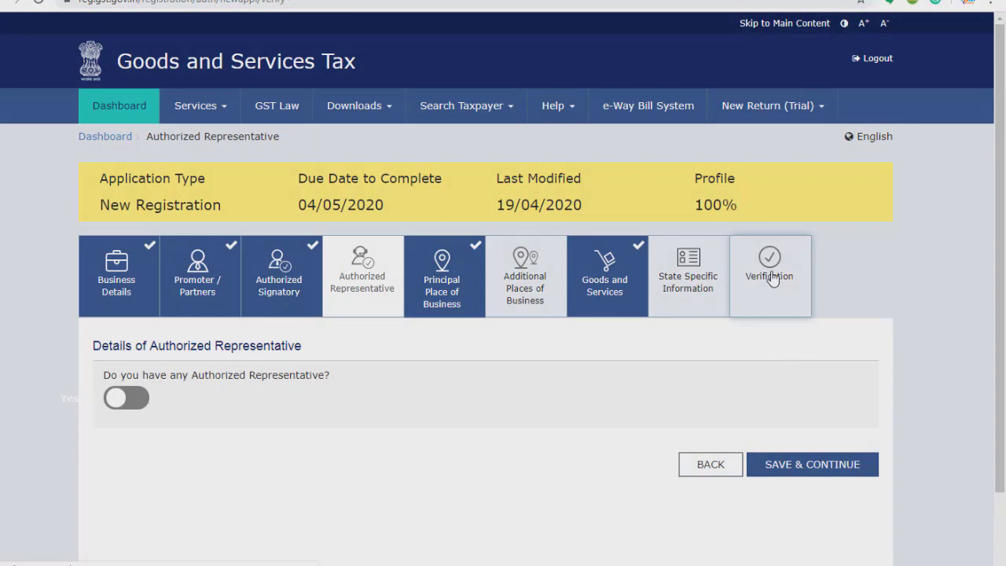
Tick the verification declaration and choose the Manager as authorized signatory.
{"action": "left_click", "coordinate": [771, 277]}
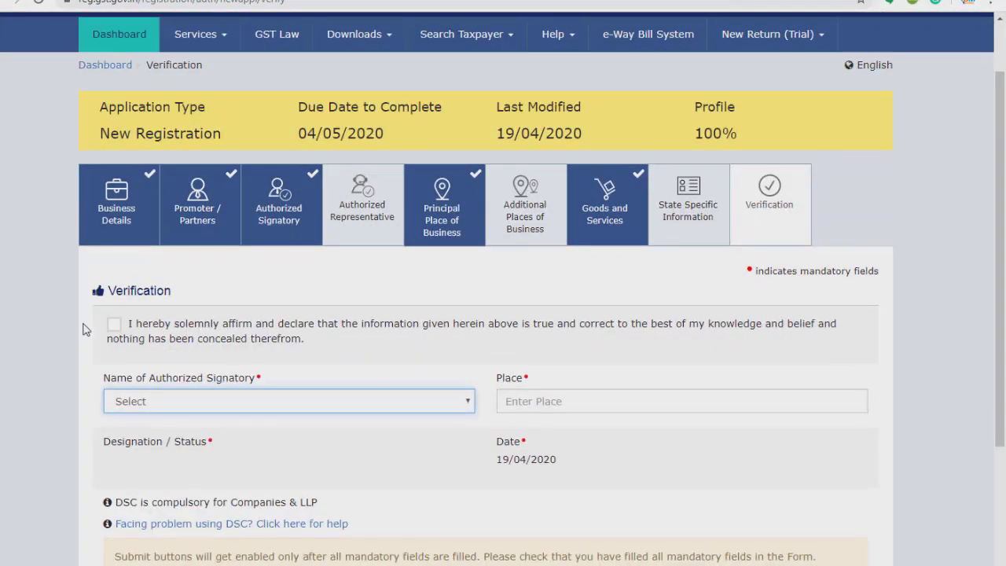
{"action": "left_click", "coordinate": [114, 325]}
{"action": "left_click", "coordinate": [146, 407]}
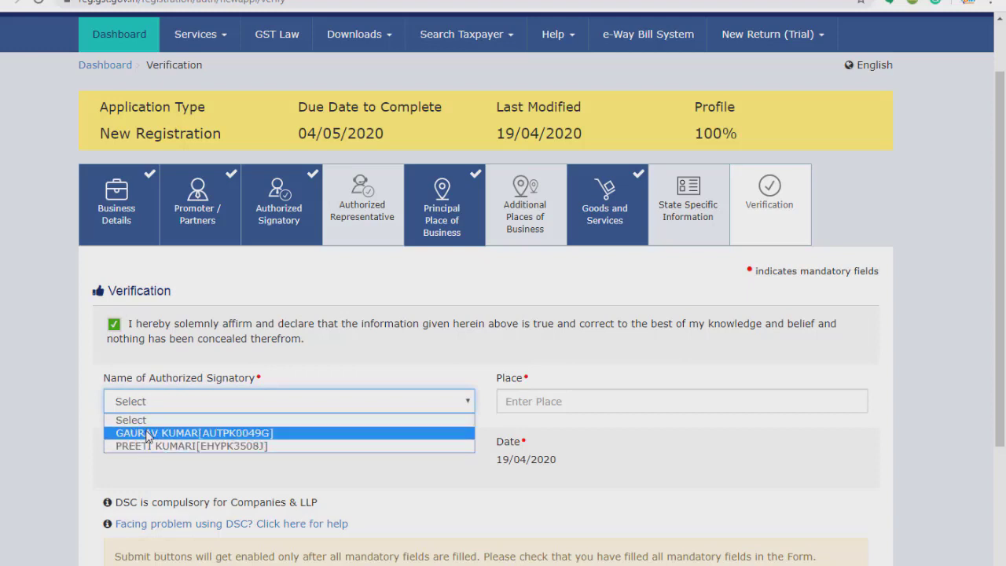
{"action": "left_click", "coordinate": [323, 475]}
{"action": "left_click", "coordinate": [206, 401]}
{"action": "left_click", "coordinate": [203, 433]}
Enter NEW DELHI as the place and submit with EVC to get the OTP prompt.
{"action": "left_click", "coordinate": [587, 395]}
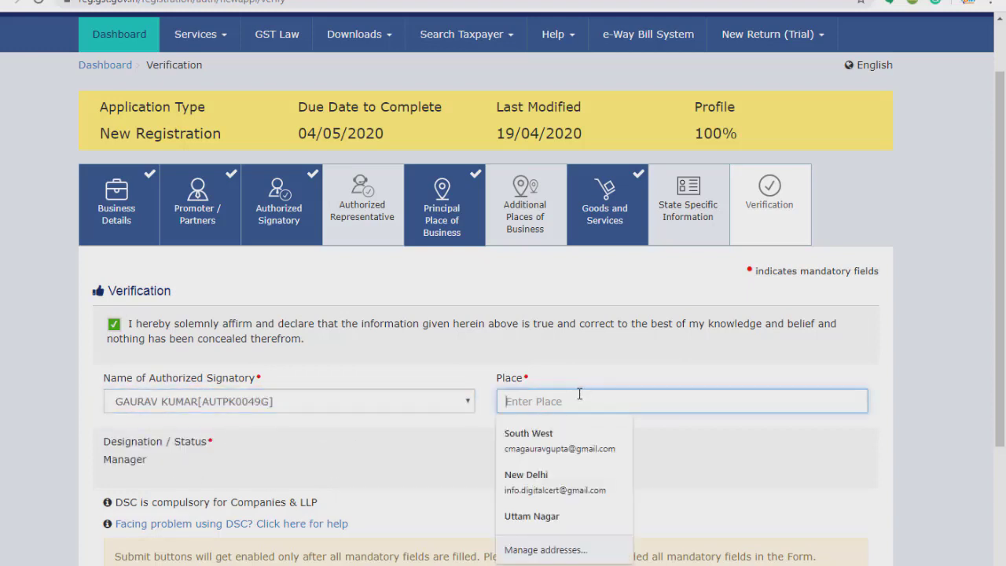
{"action": "type", "text": "MNE"}
{"action": "key", "text": "BackSpace"}
{"action": "key", "text": "BackSpace"}
{"action": "type", "text": "N"}
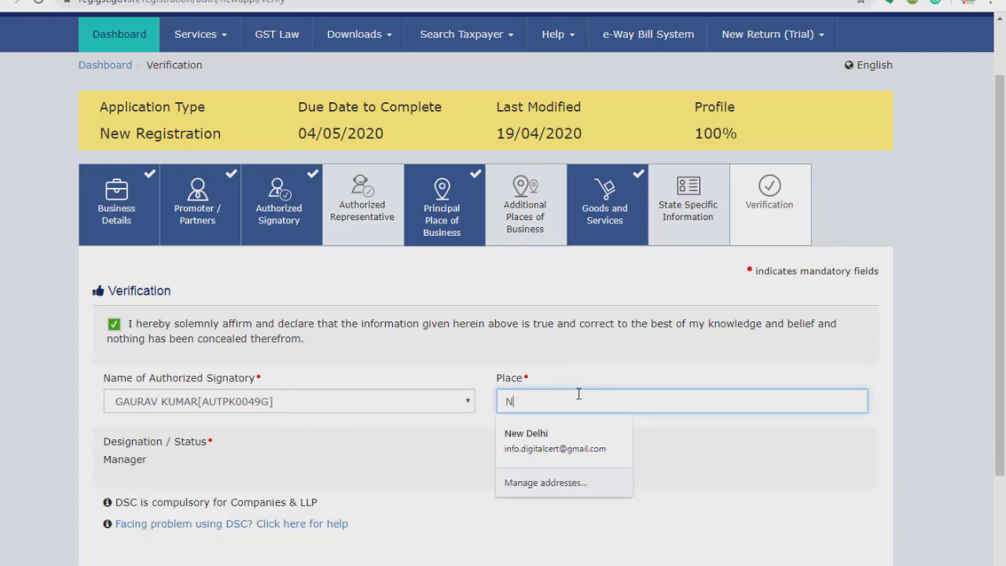
{"action": "type", "text": "EW DELHI"}
{"action": "key", "text": "Tab"}
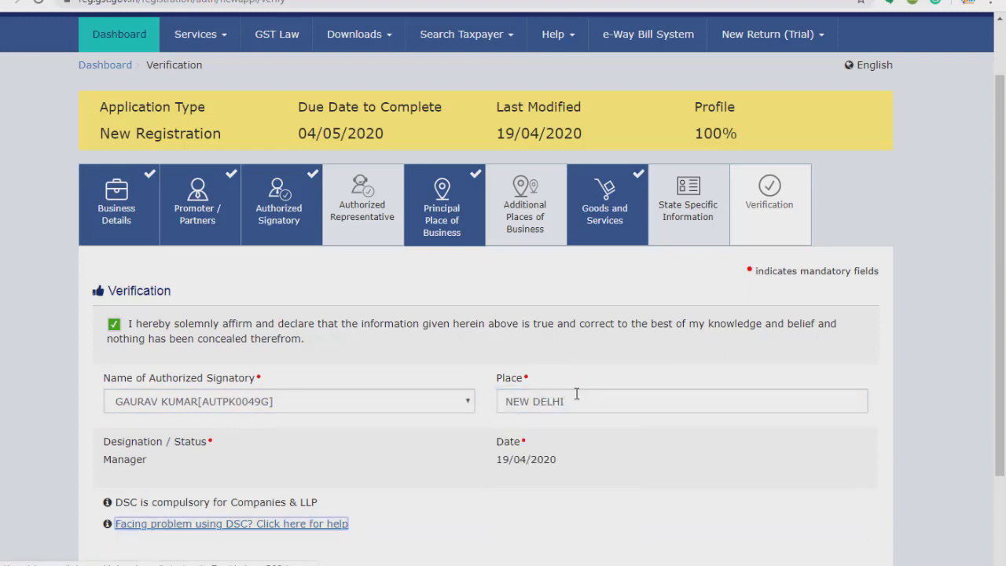
{"action": "scroll", "coordinate": [448, 461], "scroll_direction": "down", "scroll_amount": 2}
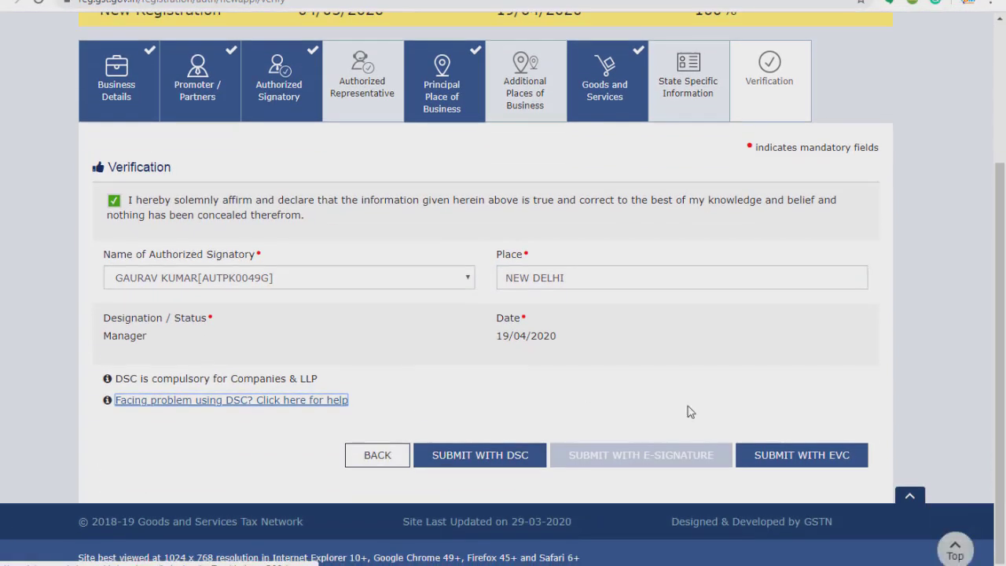
{"action": "left_click", "coordinate": [802, 455]}
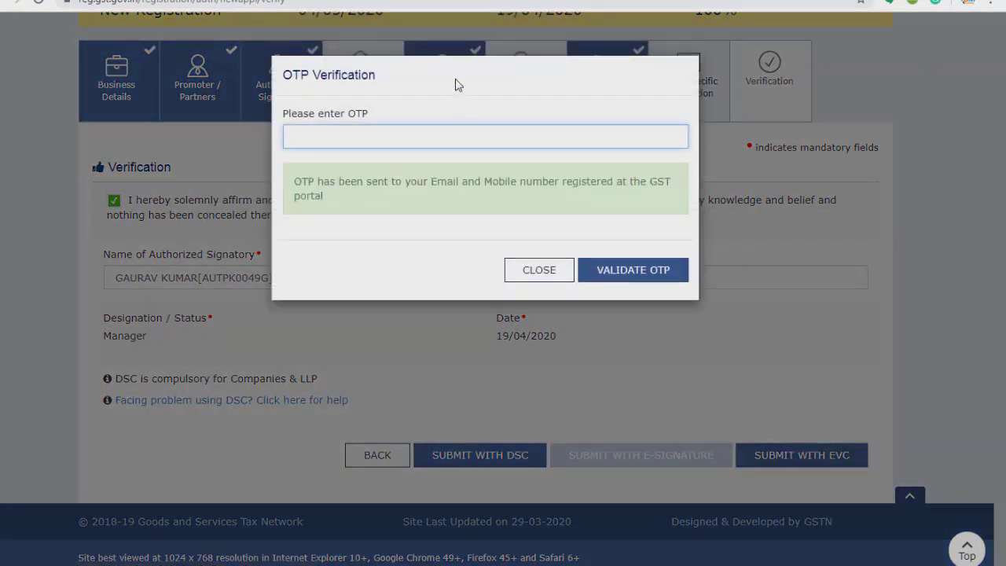
{"action": "left_click_drag", "start_coordinate": [459, 93], "coordinate": [487, 127]}
Copy the OTP from Gmail's 'One Time Password for EVC signature' email into the portal's OTP field.
{"action": "left_click", "coordinate": [173, 1]}
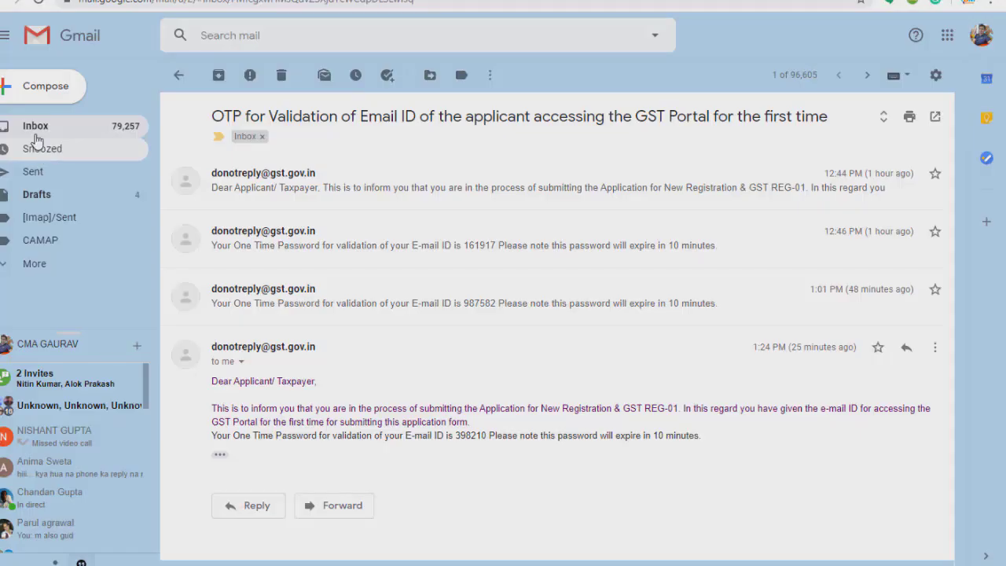
{"action": "left_click", "coordinate": [41, 132]}
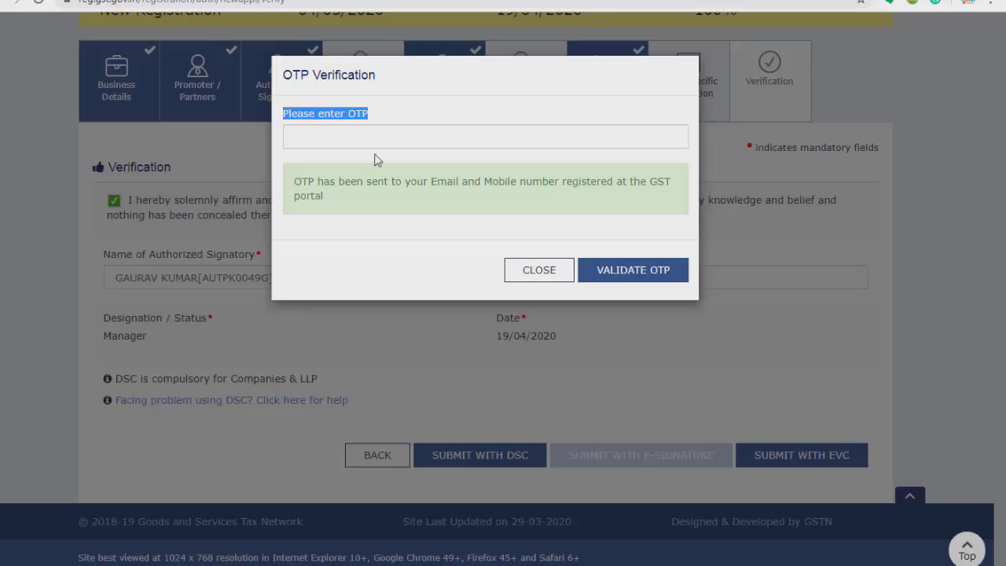
{"action": "left_click", "coordinate": [364, 135]}
{"action": "key", "text": "ctrl+v"}
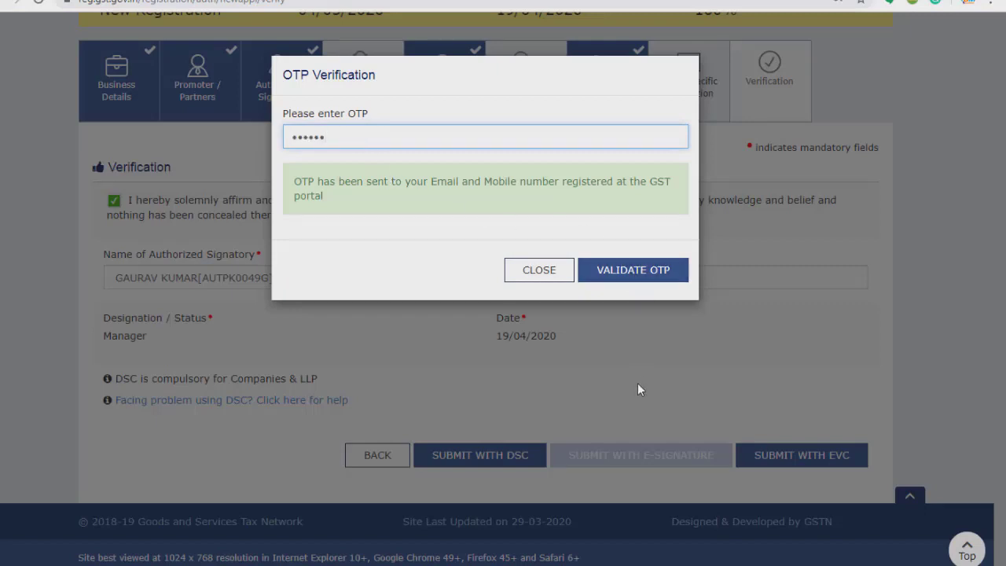
Close the OTP Verification dialog to return to the Verification page with Manager and NEW DELHI filled.
{"action": "left_click", "coordinate": [539, 275]}
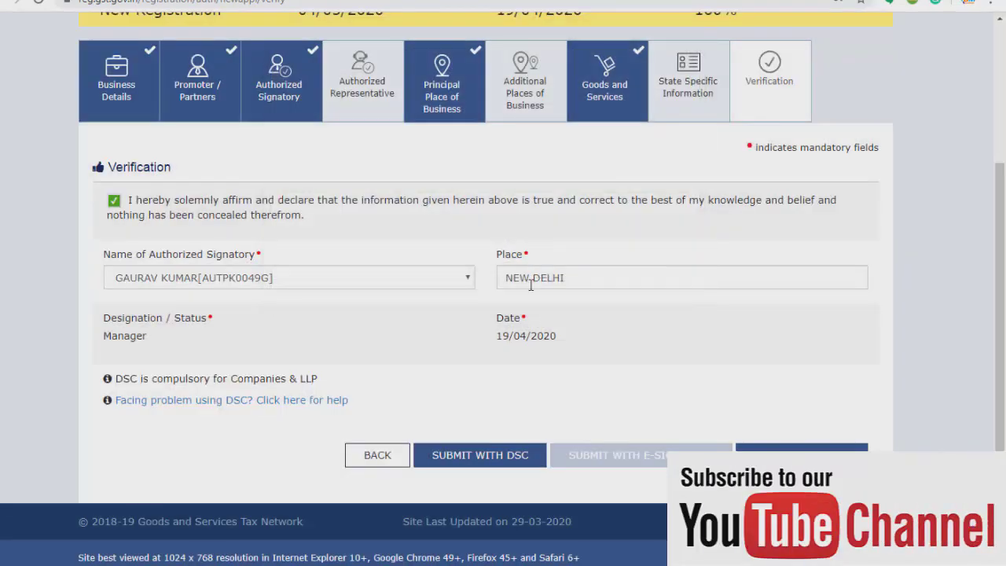